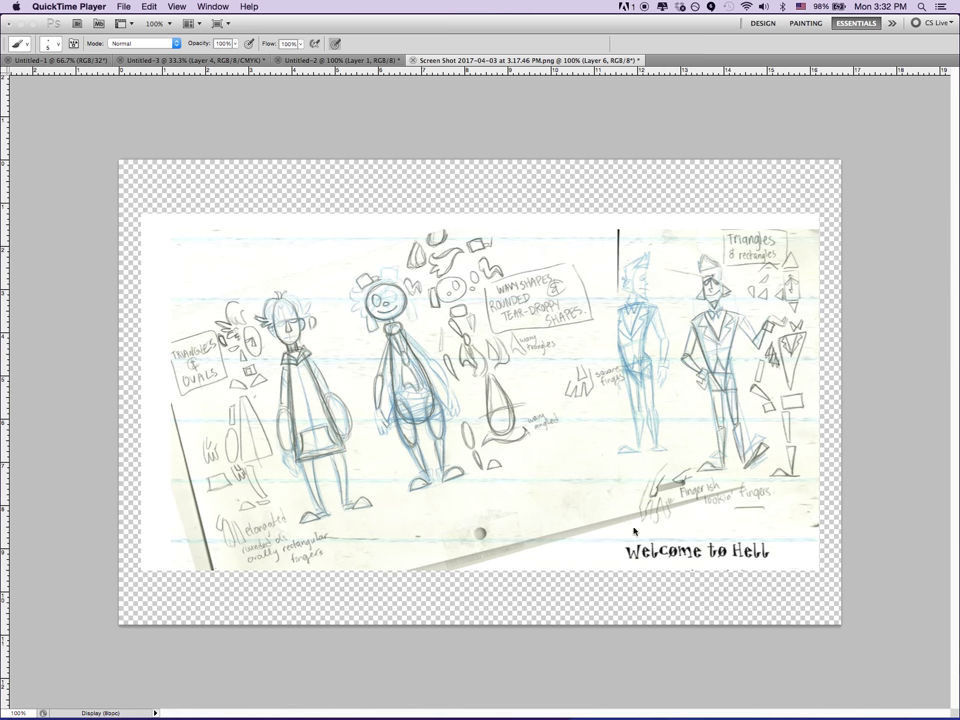
Switch to Photoshop and look through the open documents Untitled-2, Untitled-3 and Untitled-1
left_click(576, 667)
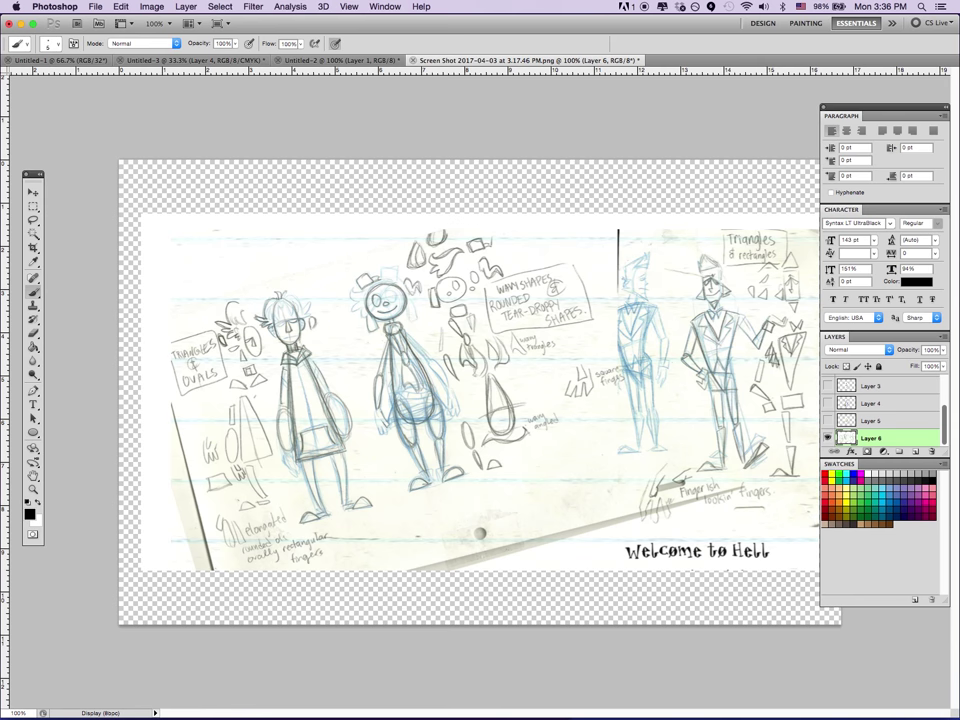
key("Tab")
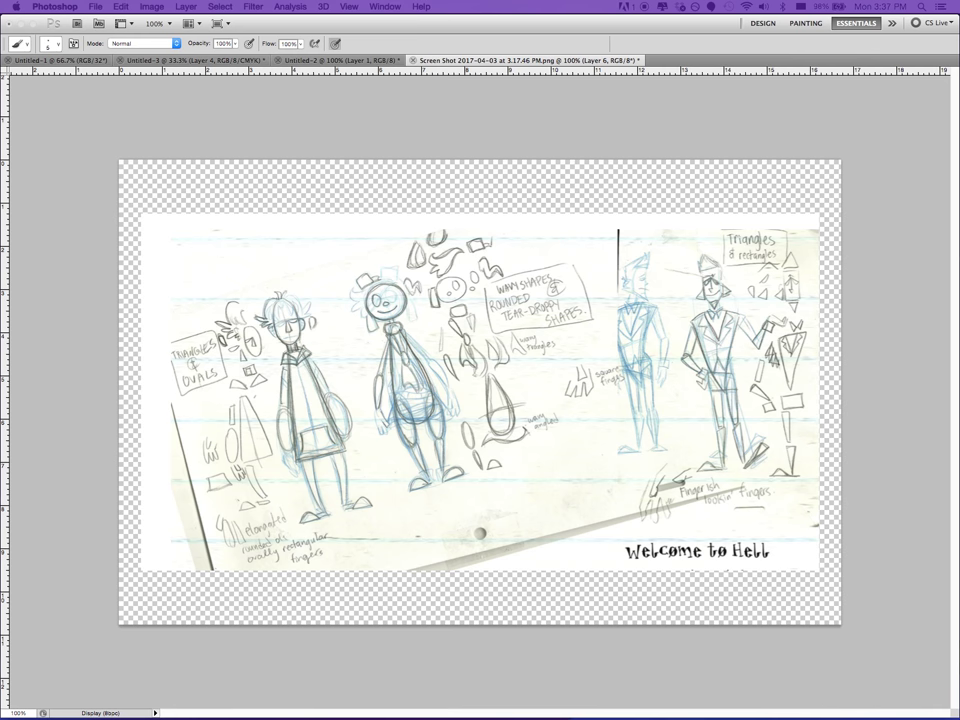
key("Tab")
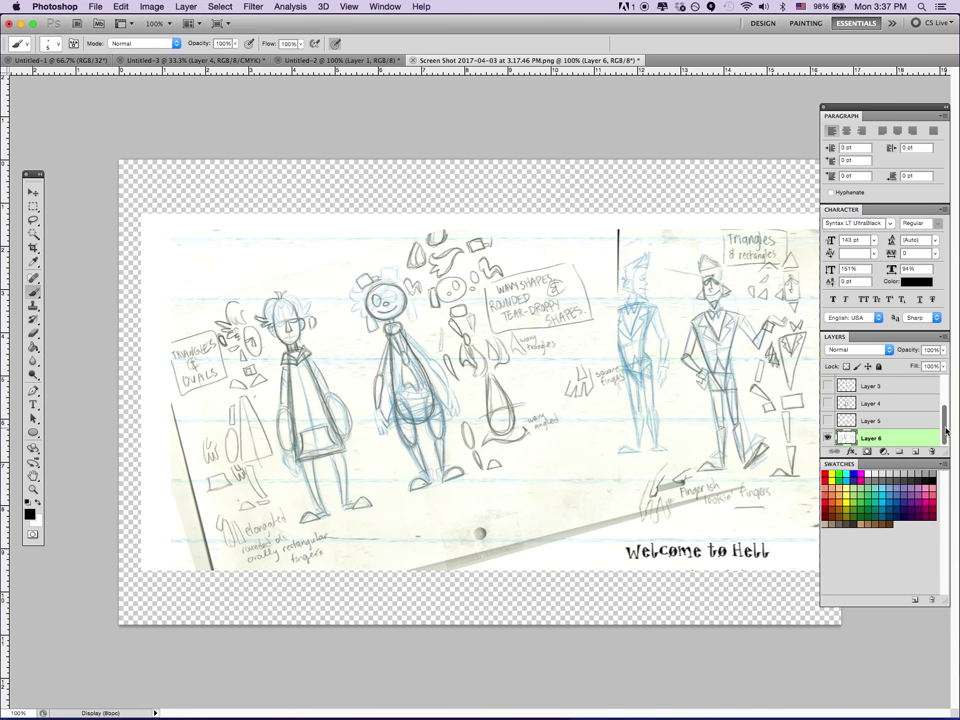
left_click_drag(945, 430, 938, 399)
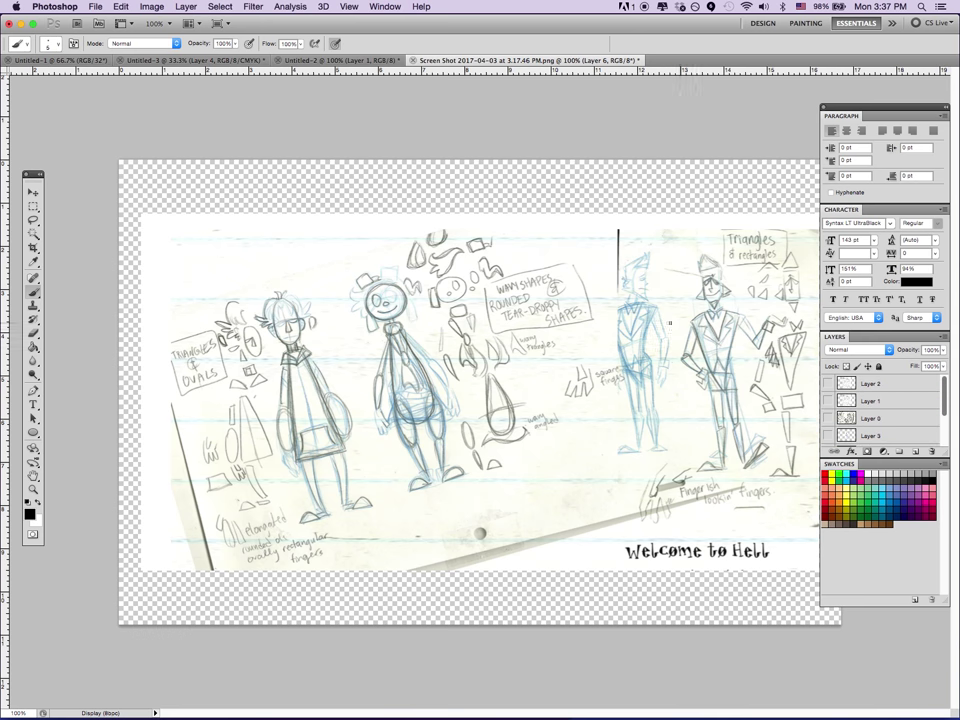
left_click(355, 62)
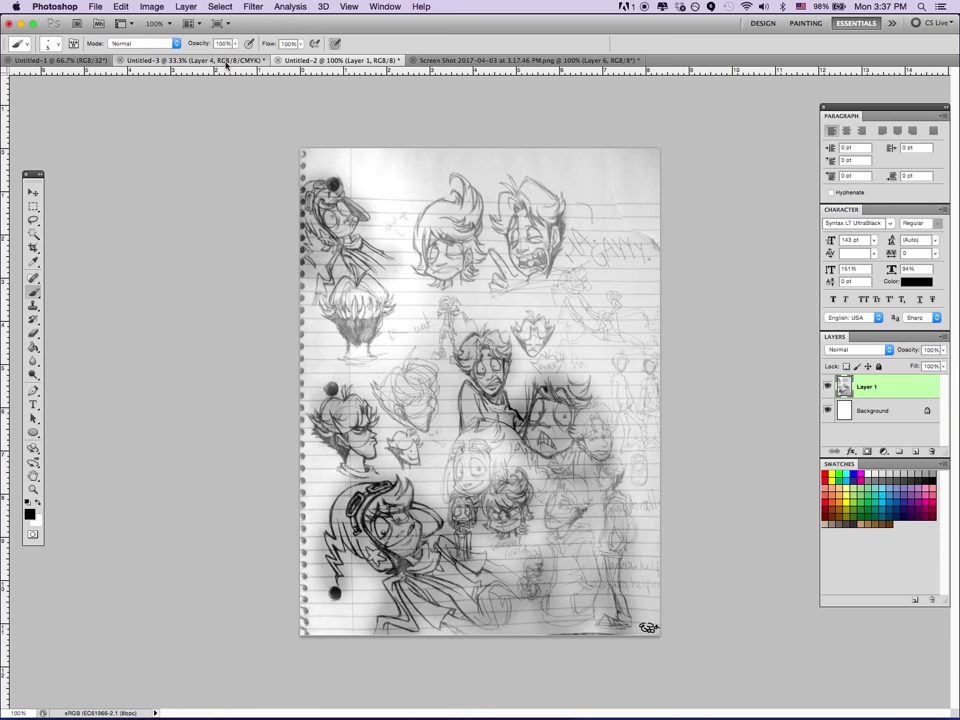
left_click(226, 61)
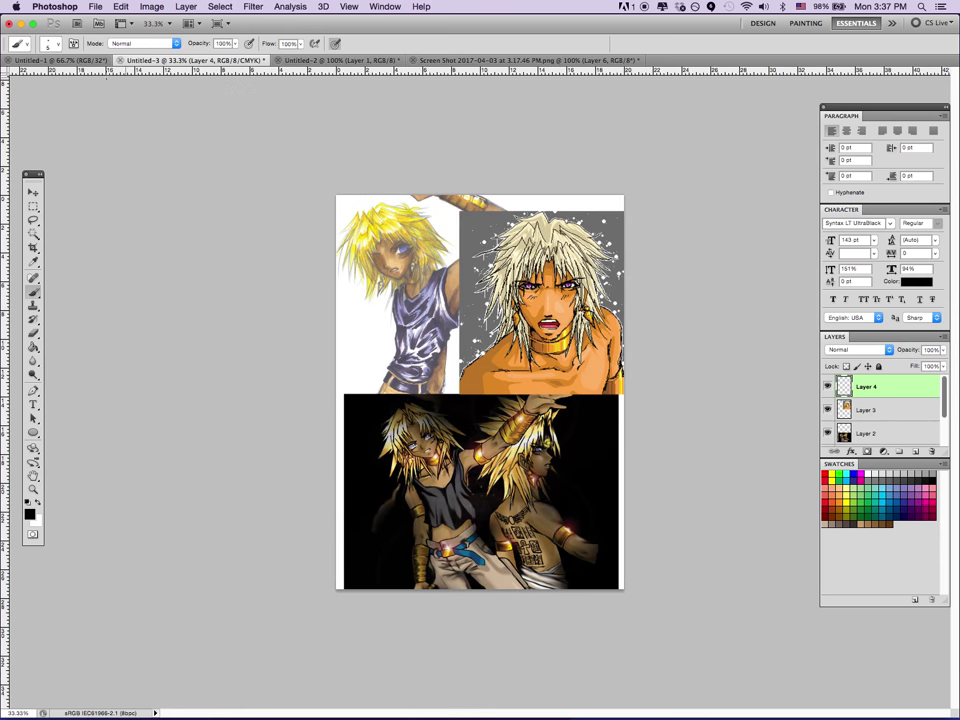
left_click(90, 63)
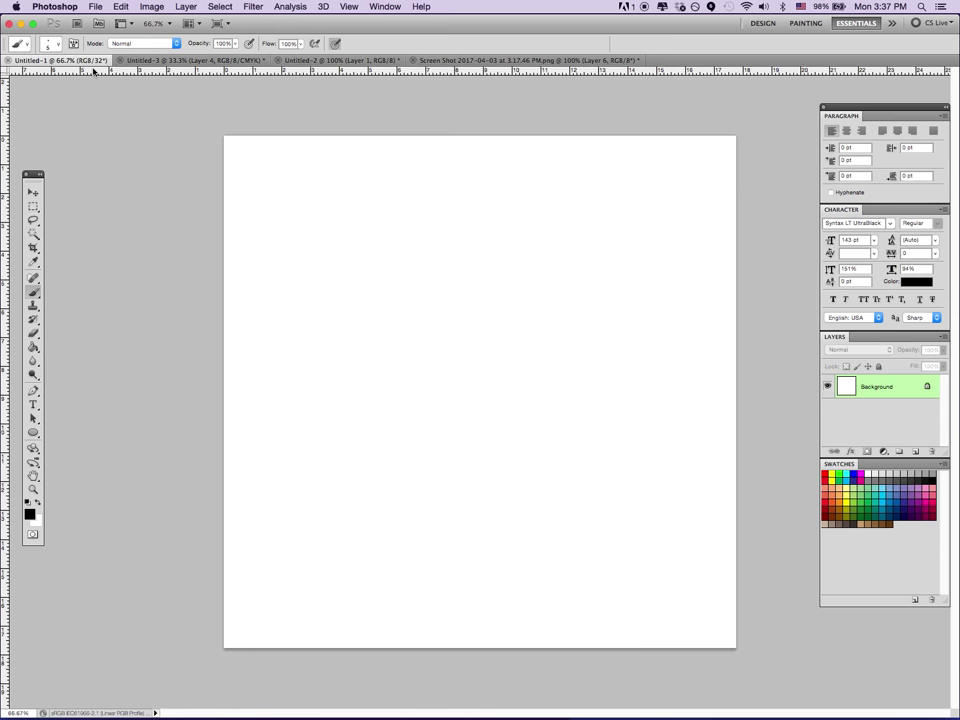
Examine the collage of blond character drawings in Untitled-3
left_click(240, 62)
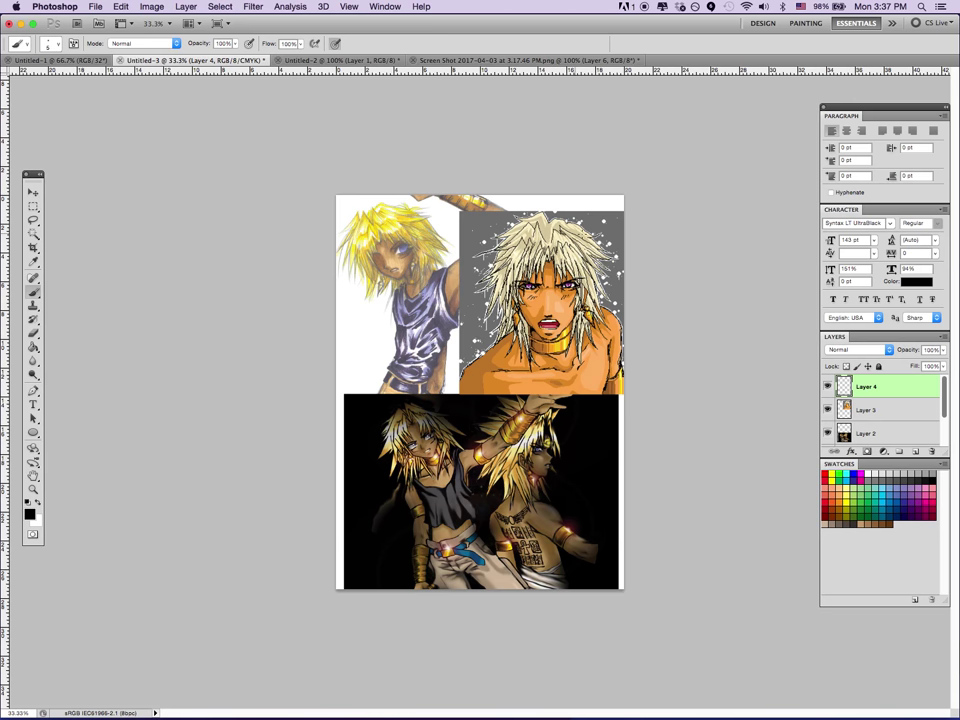
mouse_move(540, 215)
left_mouse_down()
mouse_move(520, 335)
mouse_move(485, 262)
mouse_move(610, 230)
mouse_move(490, 240)
mouse_move(535, 352)
mouse_move(605, 255)
mouse_move(485, 290)
mouse_move(485, 250)
mouse_move(515, 340)
mouse_move(600, 300)
mouse_move(545, 210)
mouse_move(491, 241)
left_mouse_up()
key("super+z")
key("Tab")
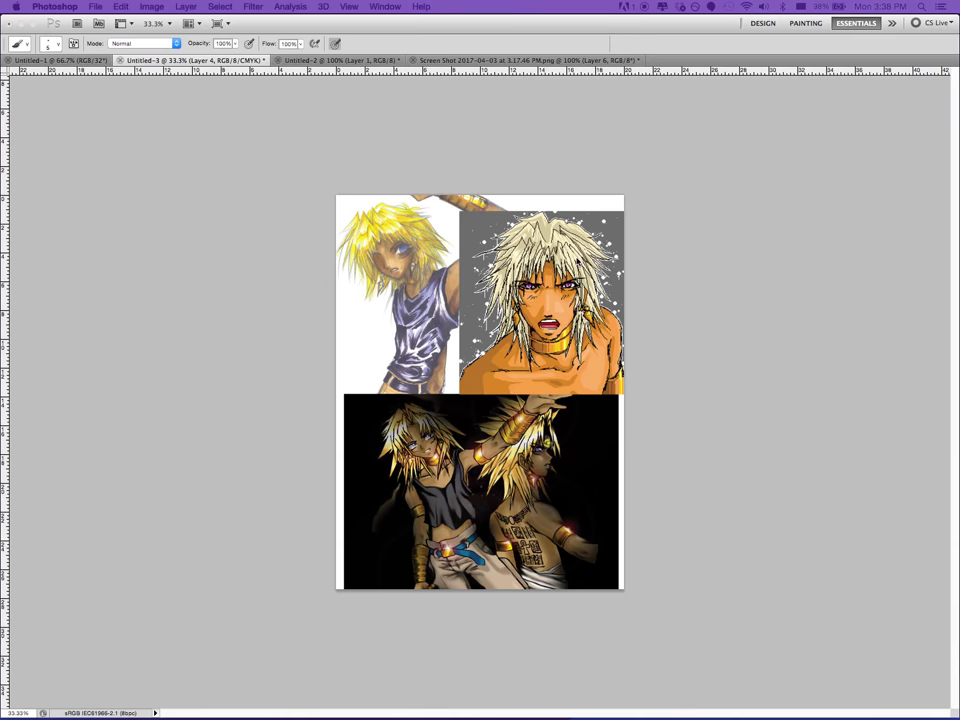
key("Tab")
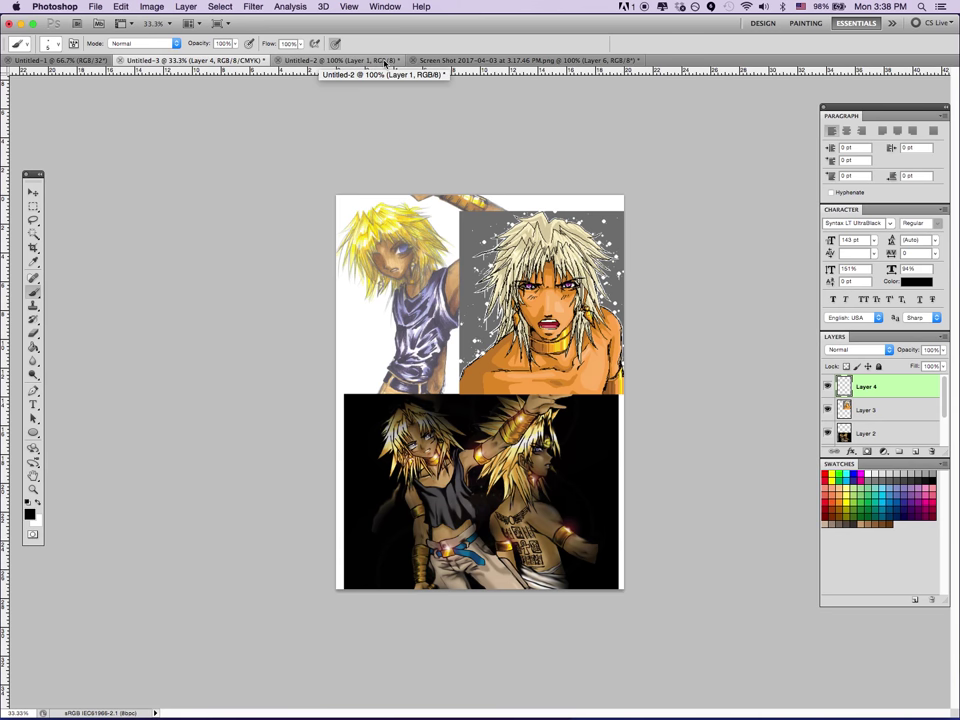
Compare the pencil sketch page in Untitled-2 with the coloured character collage in Untitled-3
left_click(385, 62)
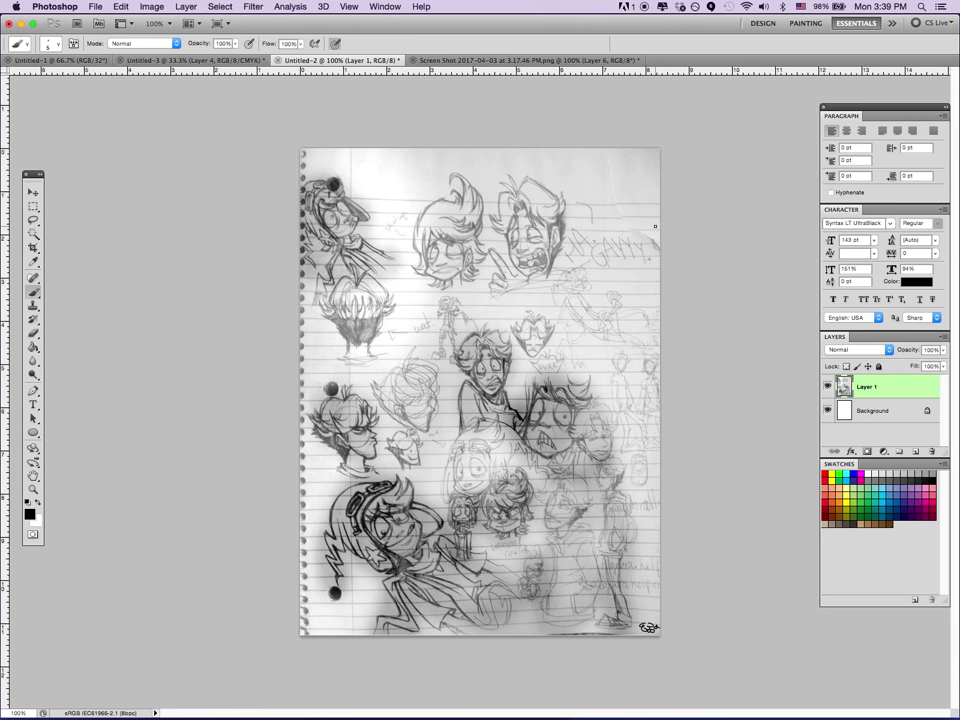
mouse_move(627, 632)
left_mouse_down()
mouse_move(648, 613)
mouse_move(665, 632)
left_mouse_up()
key("super+z")
left_click(232, 61)
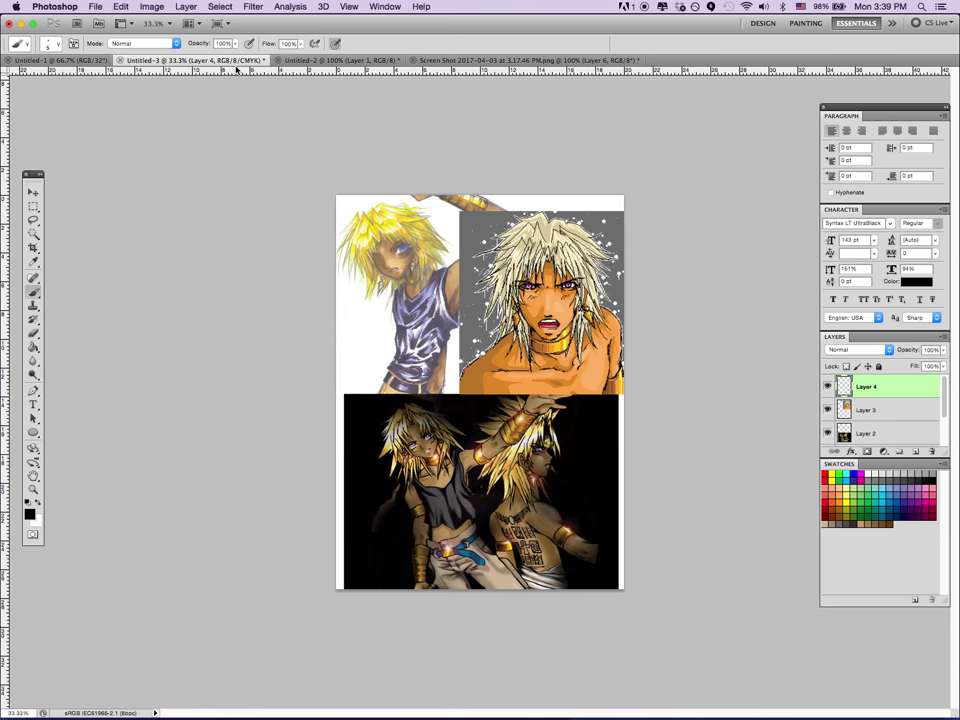
left_click(370, 61)
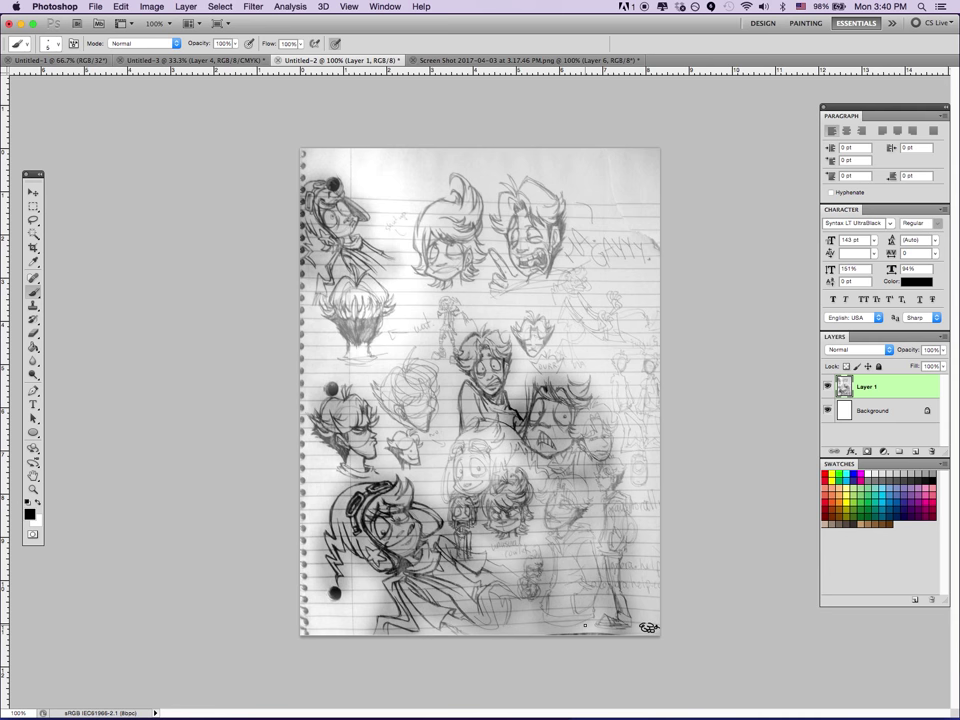
Check the layer list of the 3.17.46 PM screenshot document and revisit the Untitled-3 and Untitled-2 drawings
left_click(527, 62)
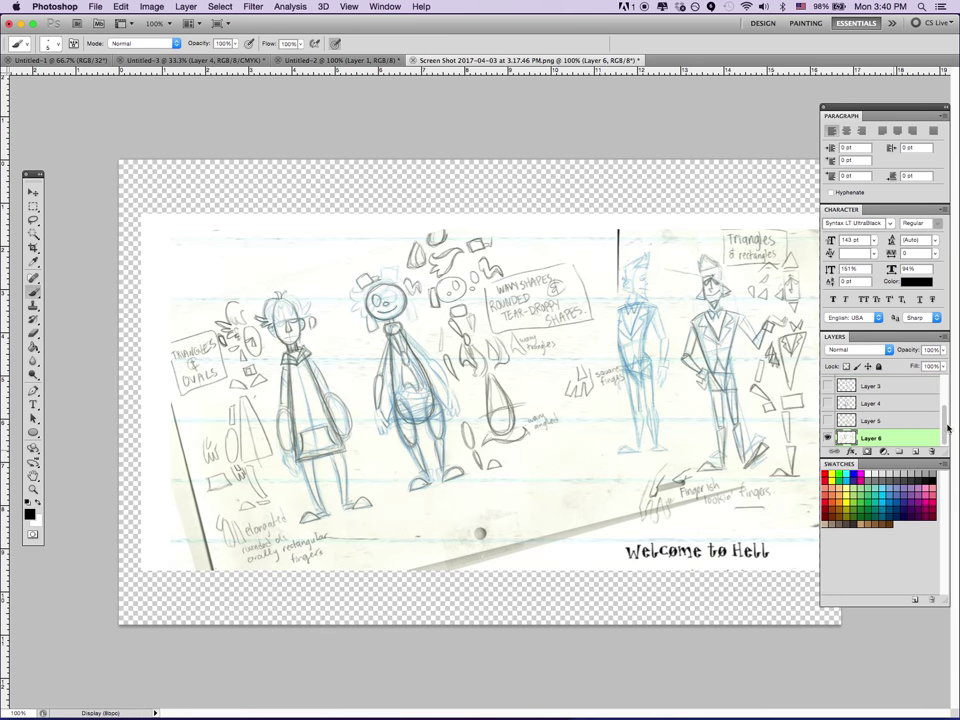
scroll(948, 379, "up", 3)
scroll(940, 364, "up", 3)
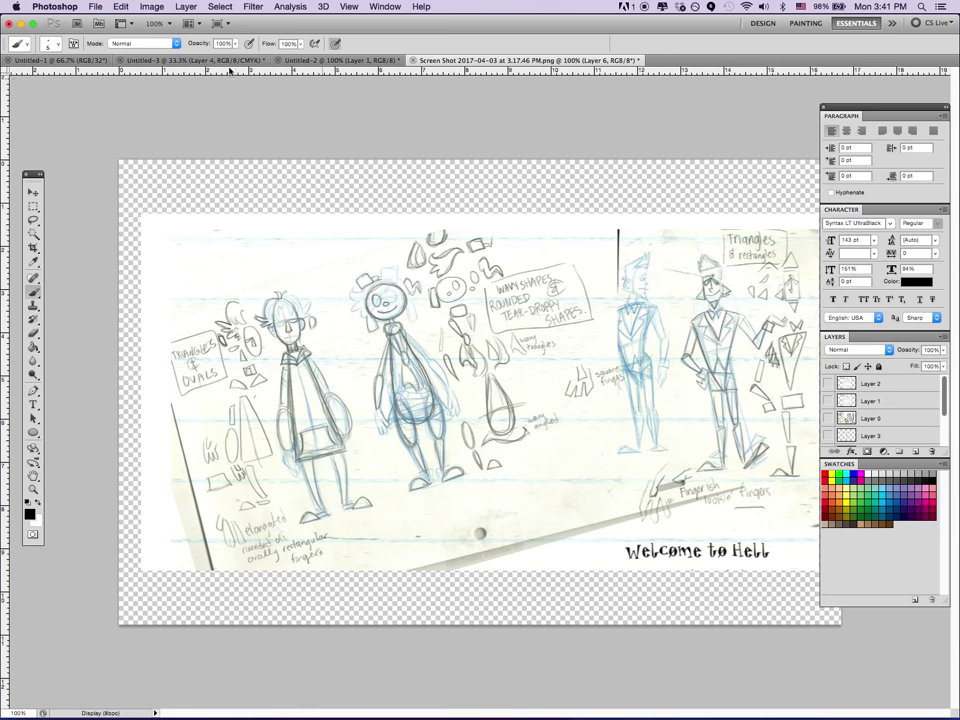
left_click(166, 59)
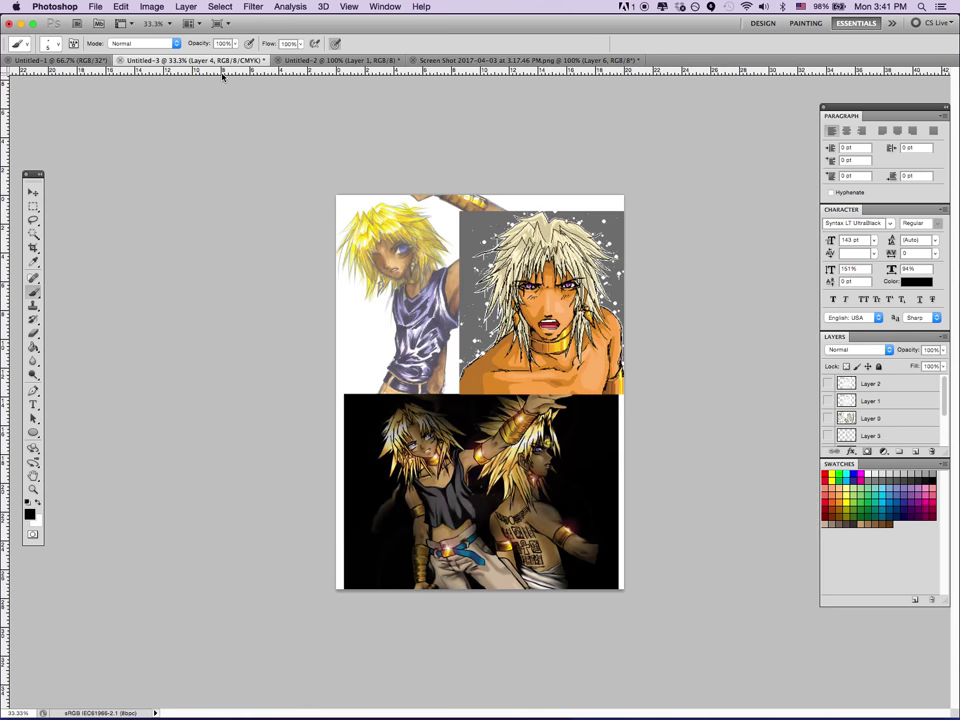
left_click(322, 60)
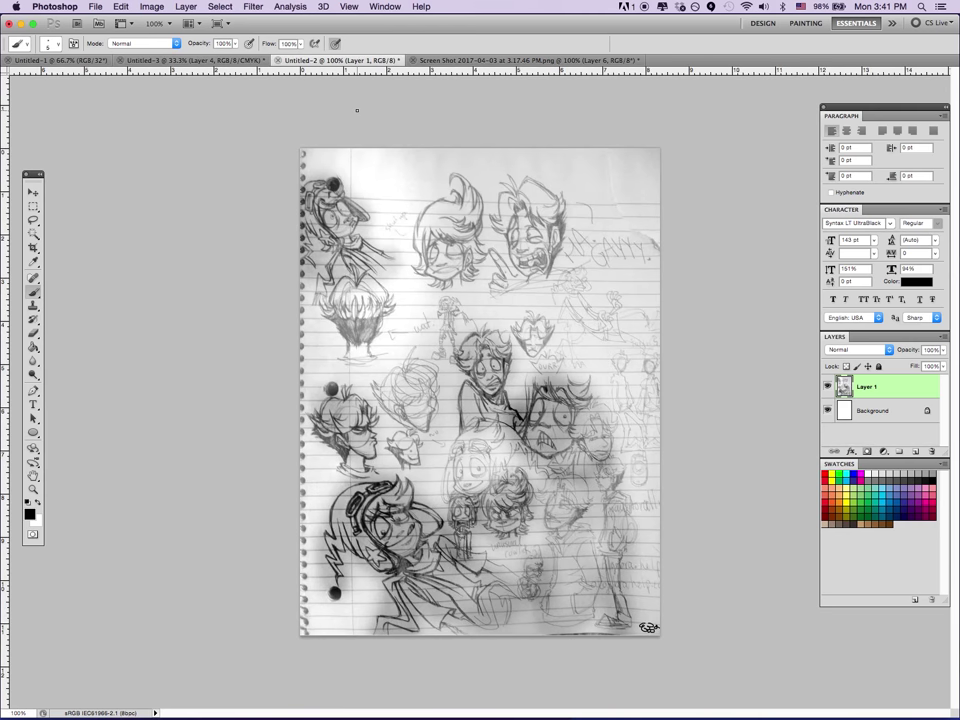
In the 3.17.46 PM screenshot document, hide Layer 6 and show the storyboard sketches on Layer 2
left_click(610, 62)
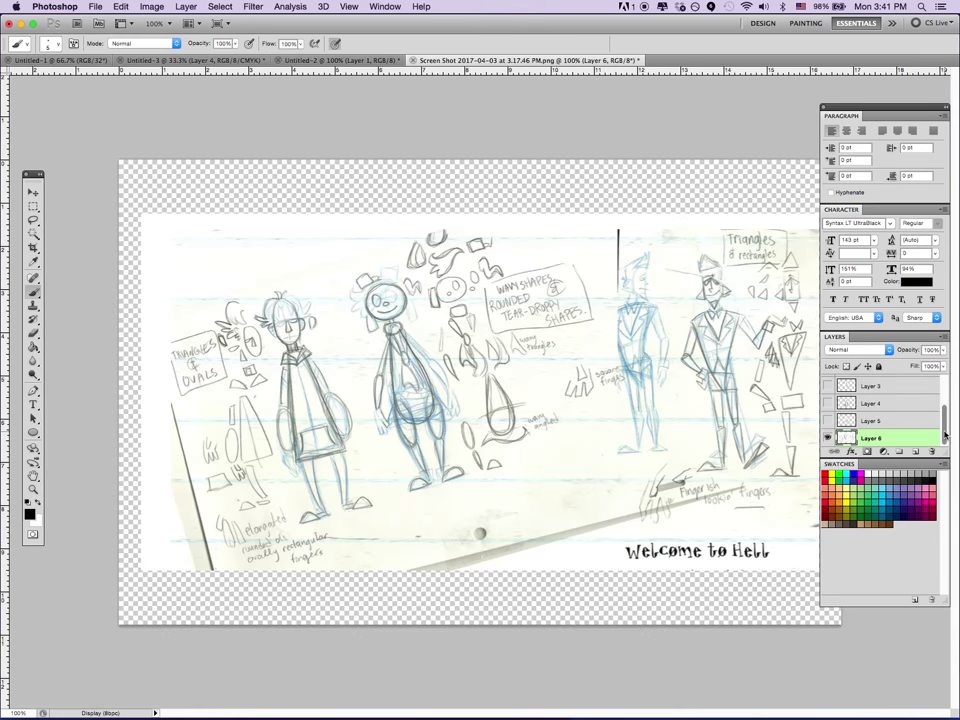
scroll(850, 420, "down", 2)
left_click(827, 439)
scroll(950, 420, "up", 2)
left_click(827, 383)
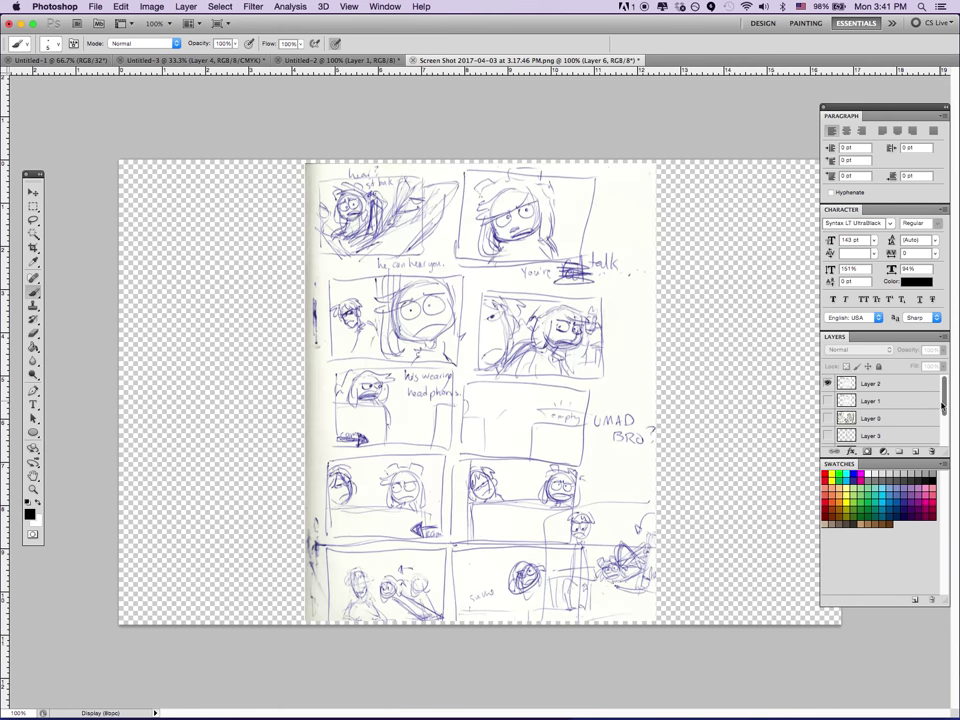
Preview Layer 1 and Layer 2, hide both again and make Layer 0 the active layer
left_click(827, 384)
left_click(827, 401)
left_click(827, 401)
left_click(827, 384)
left_click(862, 386)
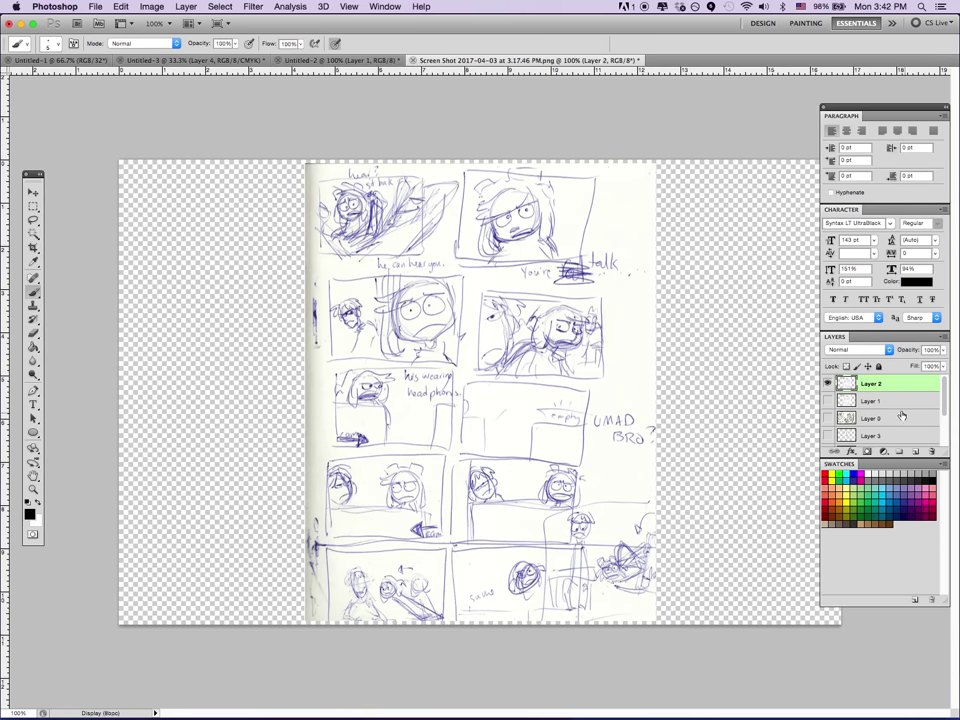
left_click(884, 420)
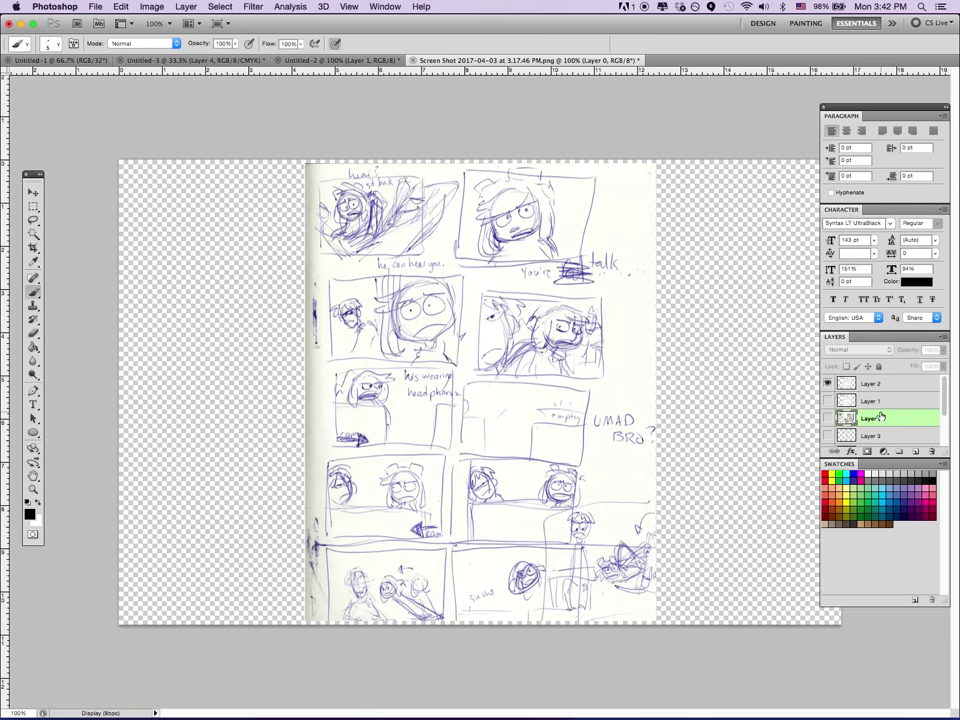
left_click(827, 418)
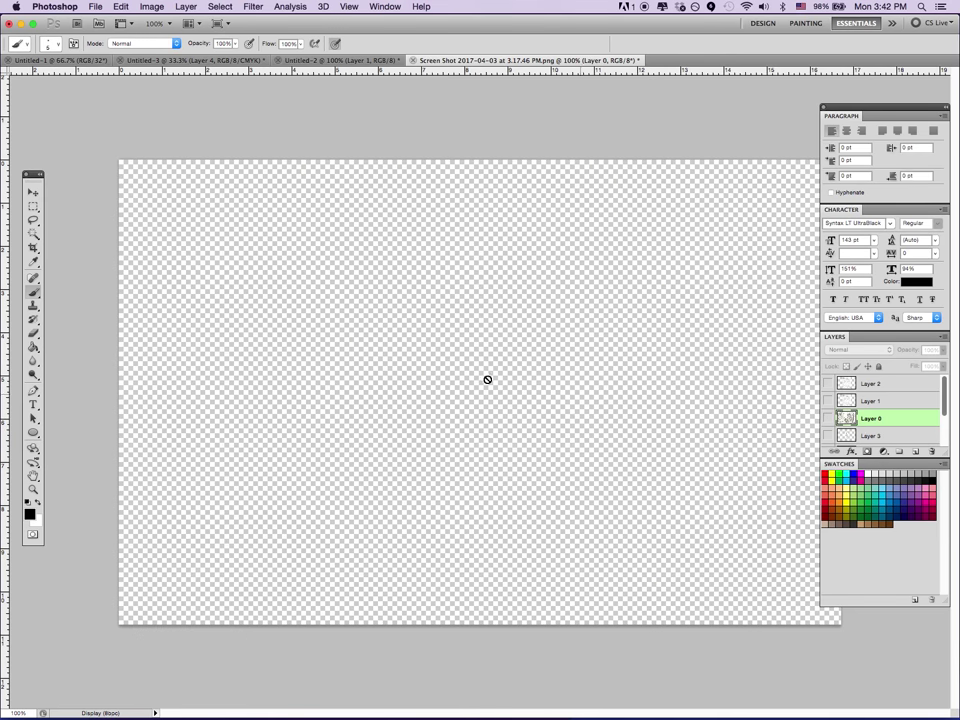
Open the image Screen Shot 2017-04-03 at 3.16.03 PM from the Desktop
left_click(300, 60)
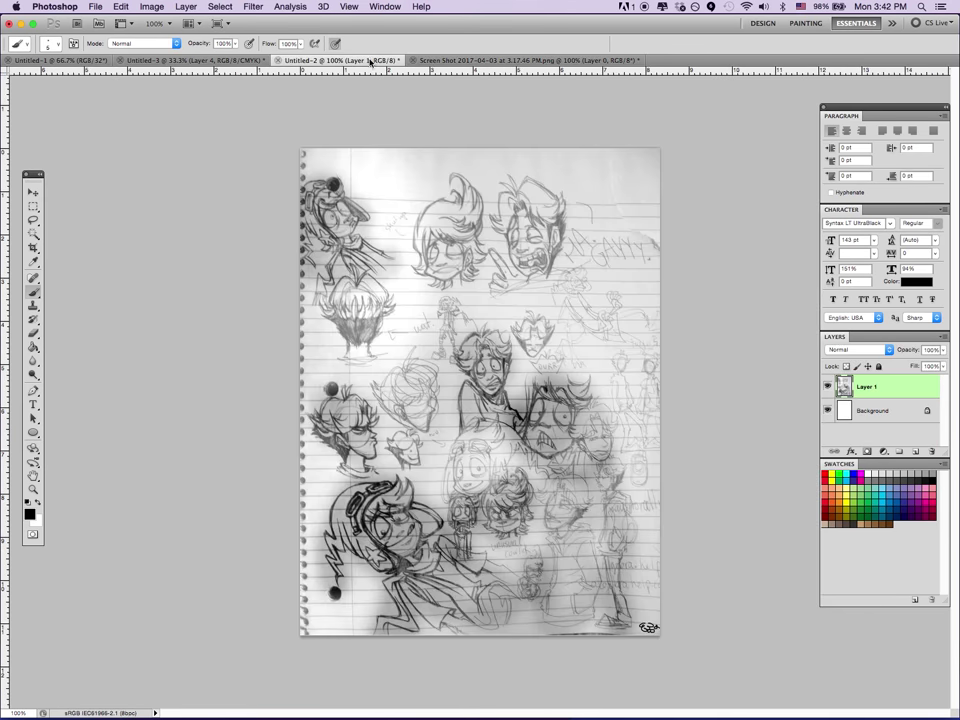
left_click(412, 60)
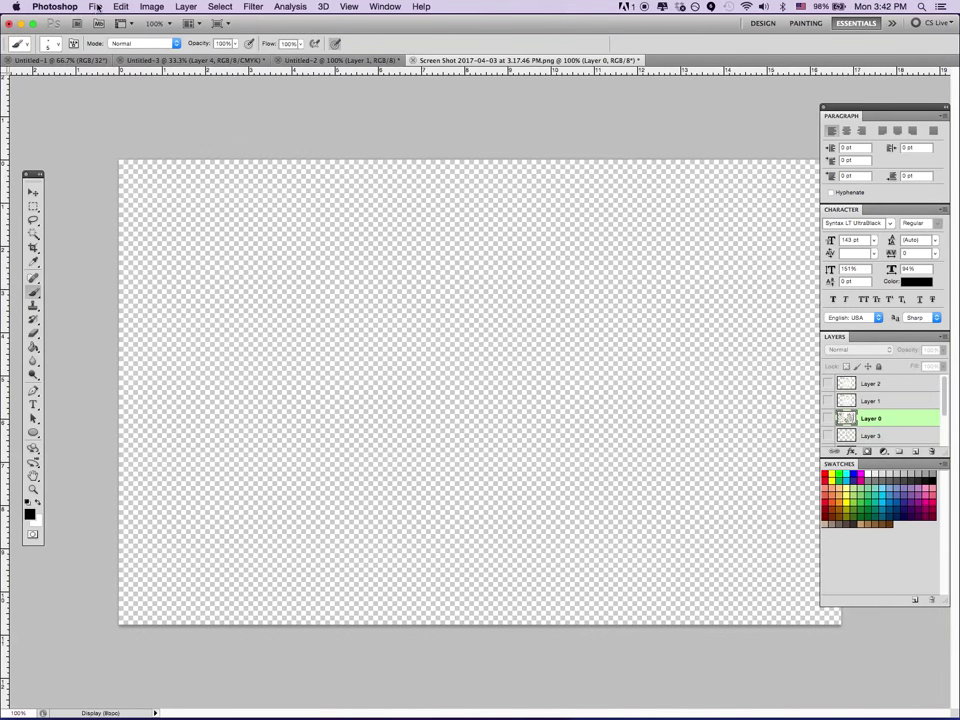
left_click(95, 7)
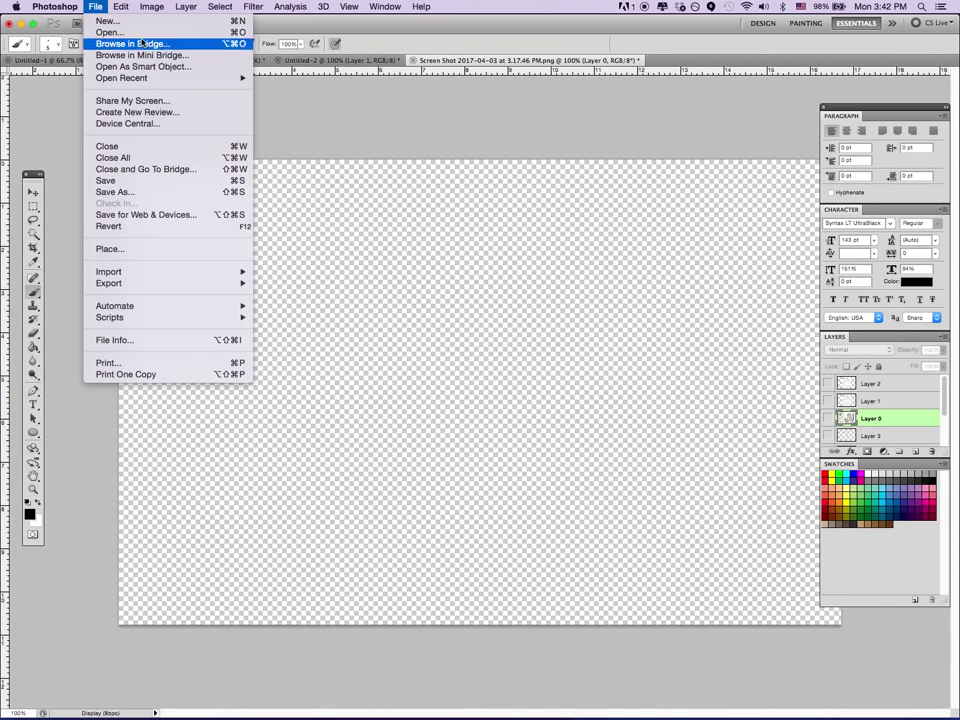
left_click(143, 36)
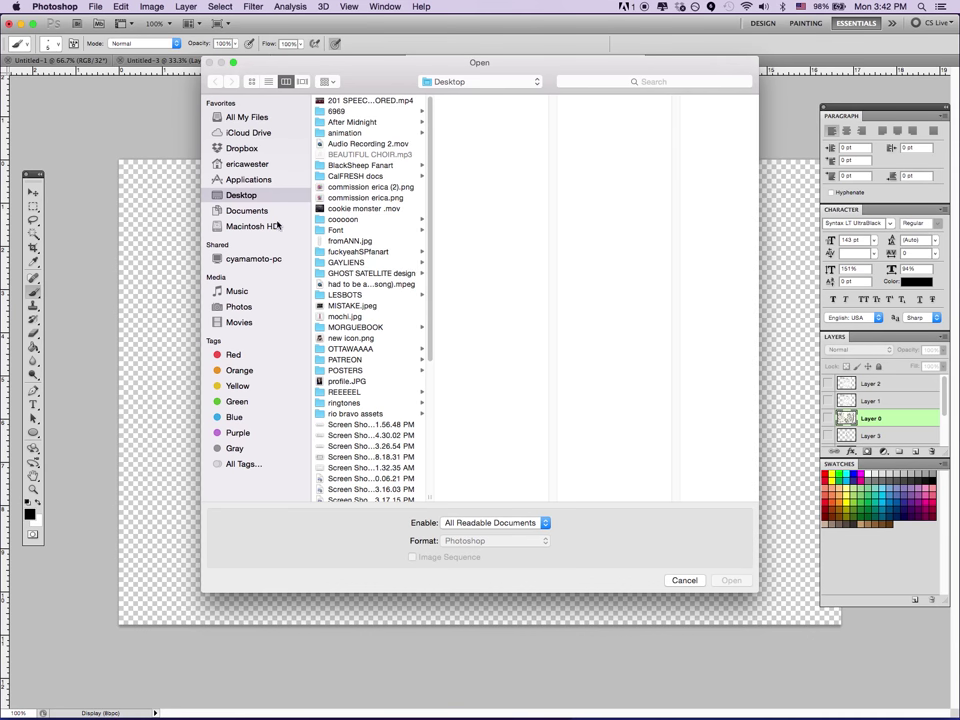
scroll(427, 435, "down", 3)
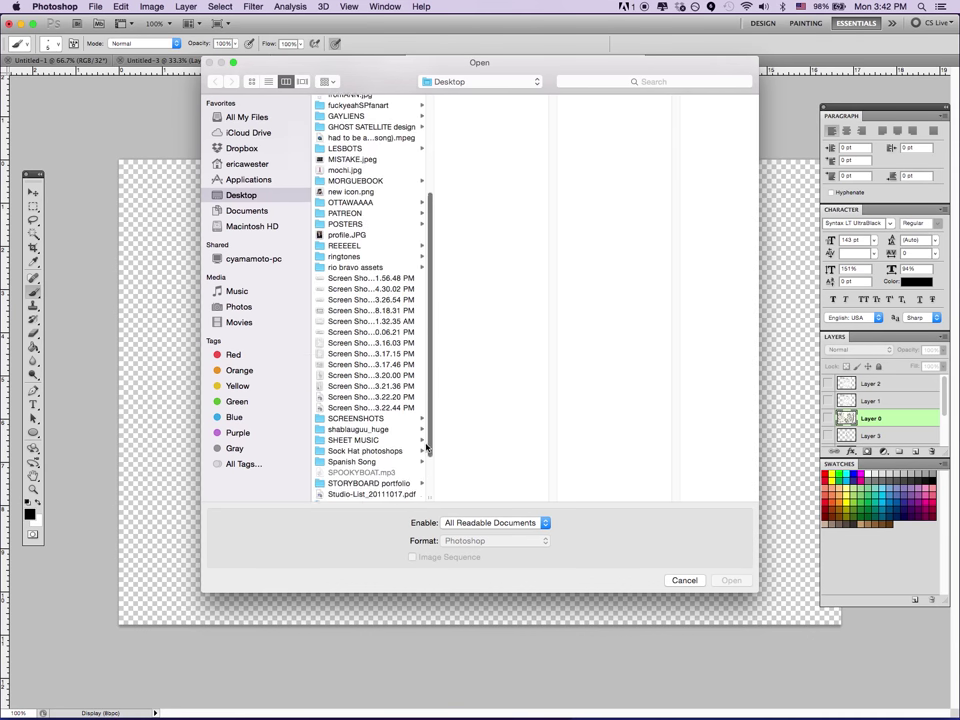
left_click(402, 334)
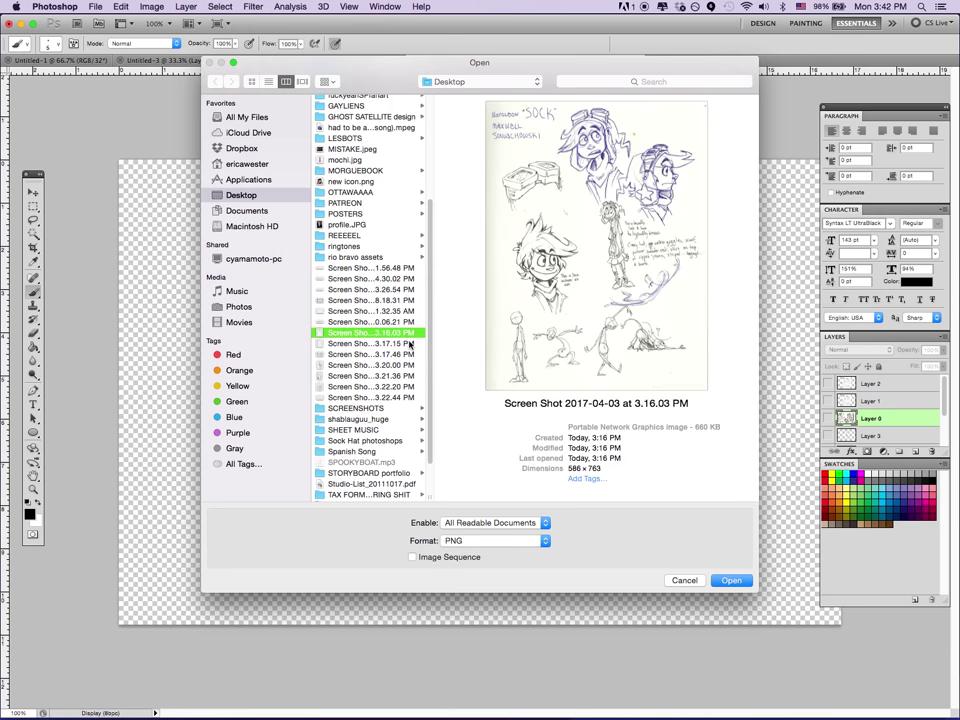
left_click(732, 580)
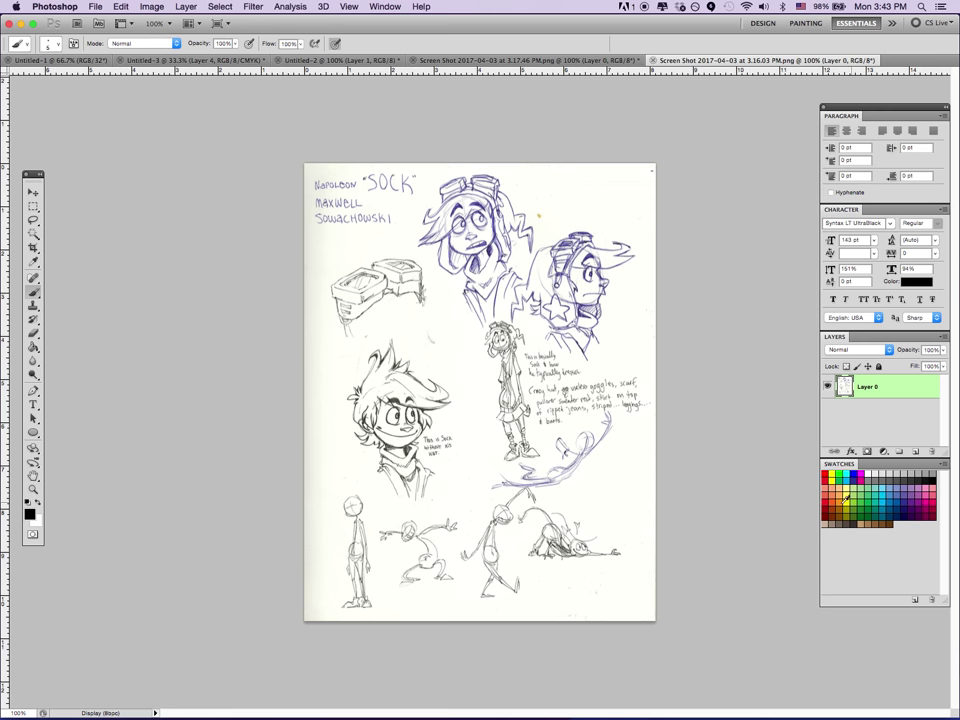
Set the brush colour to red
left_click(825, 476)
Trace the hair swoops on the hatless head and the upper goggled head in red, and undo the strokes
mouse_move(376, 401)
left_mouse_down()
mouse_move(438, 408)
mouse_move(452, 401)
mouse_move(432, 379)
mouse_move(425, 393)
mouse_move(440, 384)
left_mouse_up()
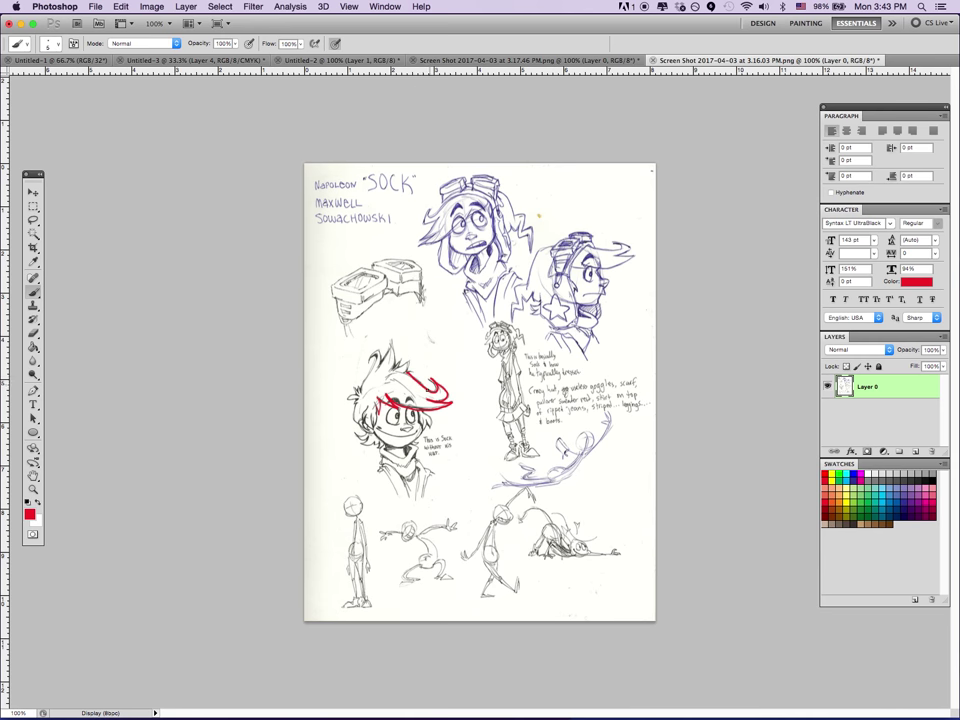
key("ctrl+alt+z")
key("ctrl+alt+z")
mouse_move(410, 371)
left_mouse_down()
mouse_move(430, 380)
mouse_move(423, 404)
left_mouse_up()
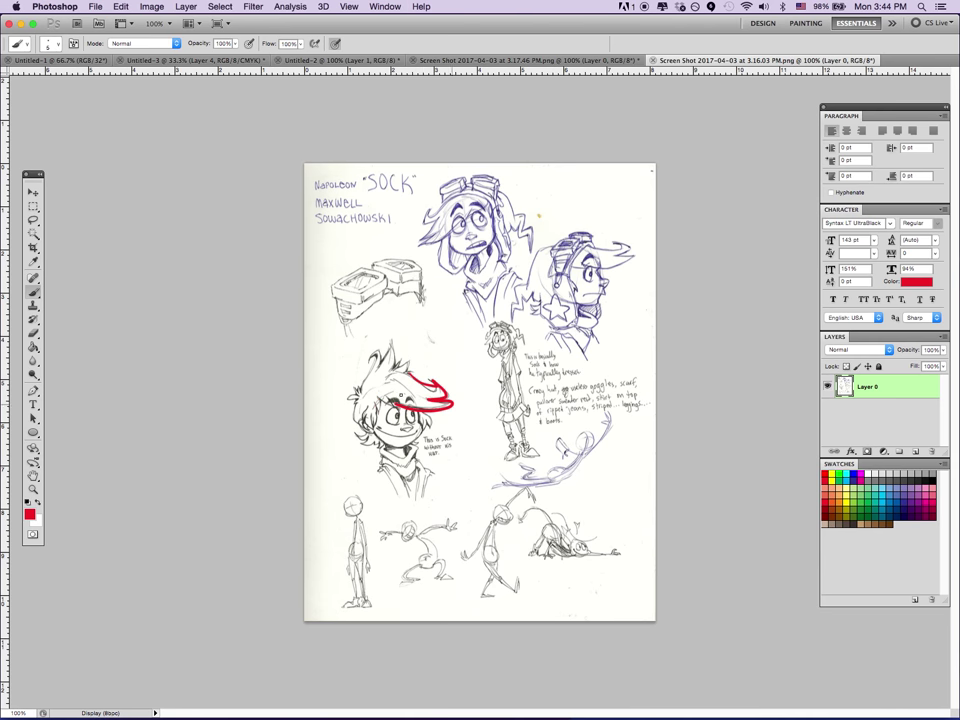
mouse_move(440, 213)
left_mouse_down()
mouse_move(418, 240)
mouse_move(428, 241)
left_mouse_up()
mouse_move(594, 262)
left_mouse_down()
mouse_move(632, 247)
mouse_move(606, 268)
mouse_move(598, 258)
left_mouse_up()
key("super+z")
key("super+z")
key("super+z")
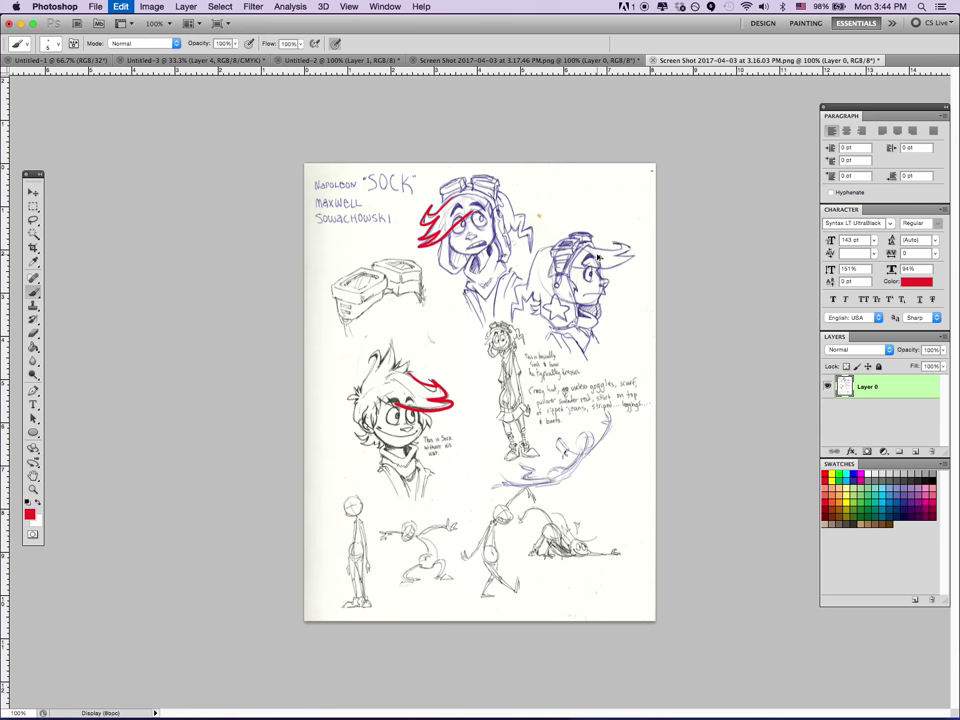
key("super+alt+z")
key("super+alt+z")
key("super+alt+z")
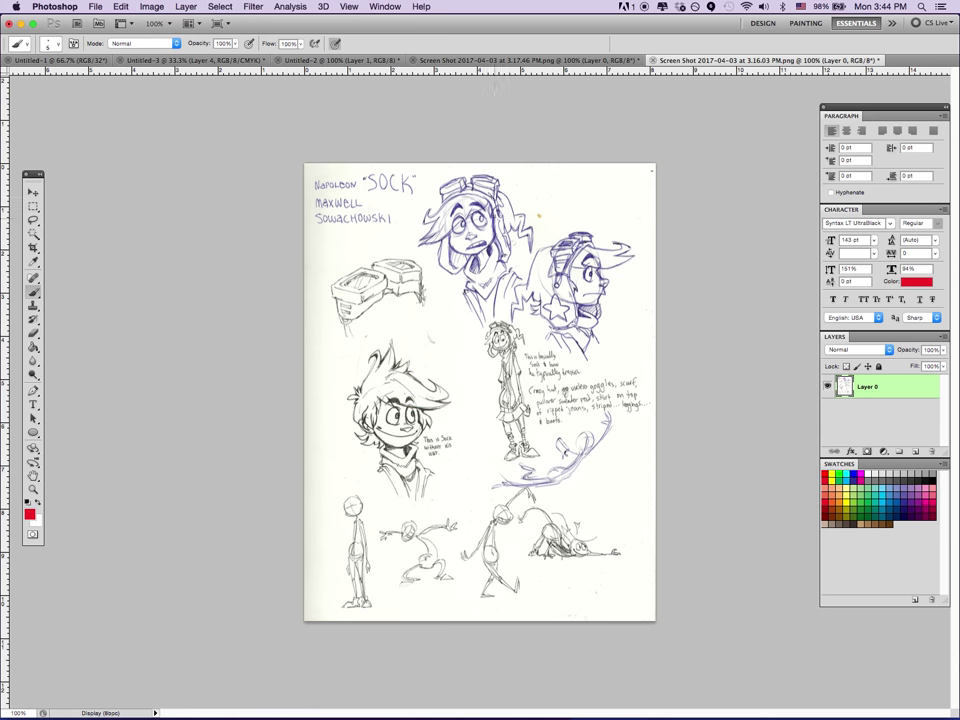
Trace both ear flaps on the upper goggled head and the nose of the star-hatted profile head in red
mouse_move(492, 216)
left_mouse_down()
mouse_move(497, 257)
mouse_move(507, 254)
mouse_move(500, 218)
mouse_move(512, 262)
left_mouse_up()
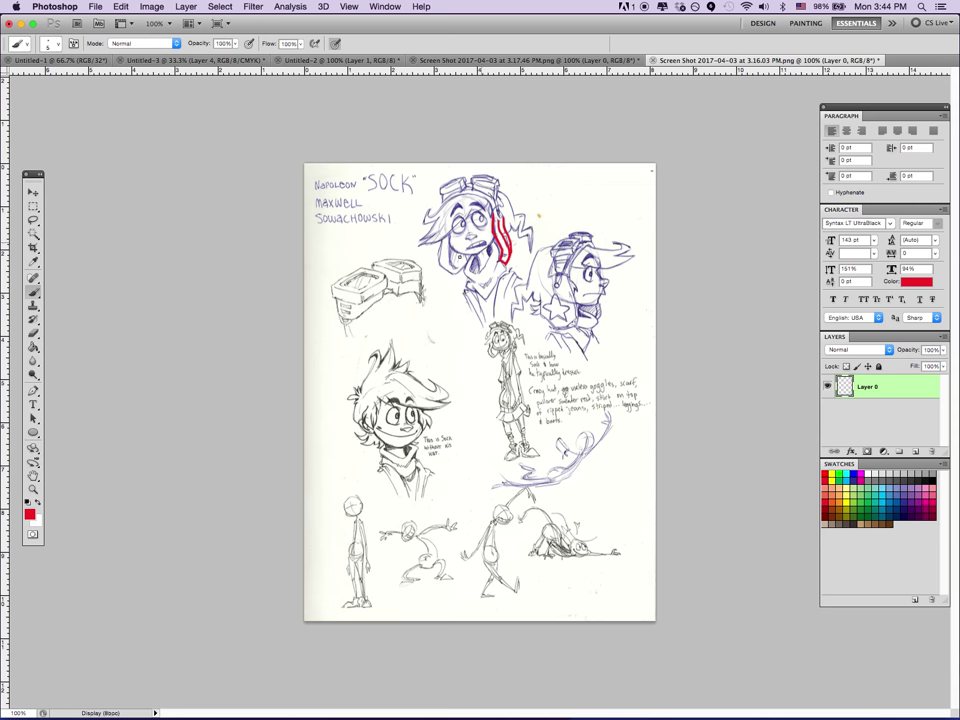
left_click_drag(440, 222, 458, 273)
left_click_drag(599, 276, 606, 286)
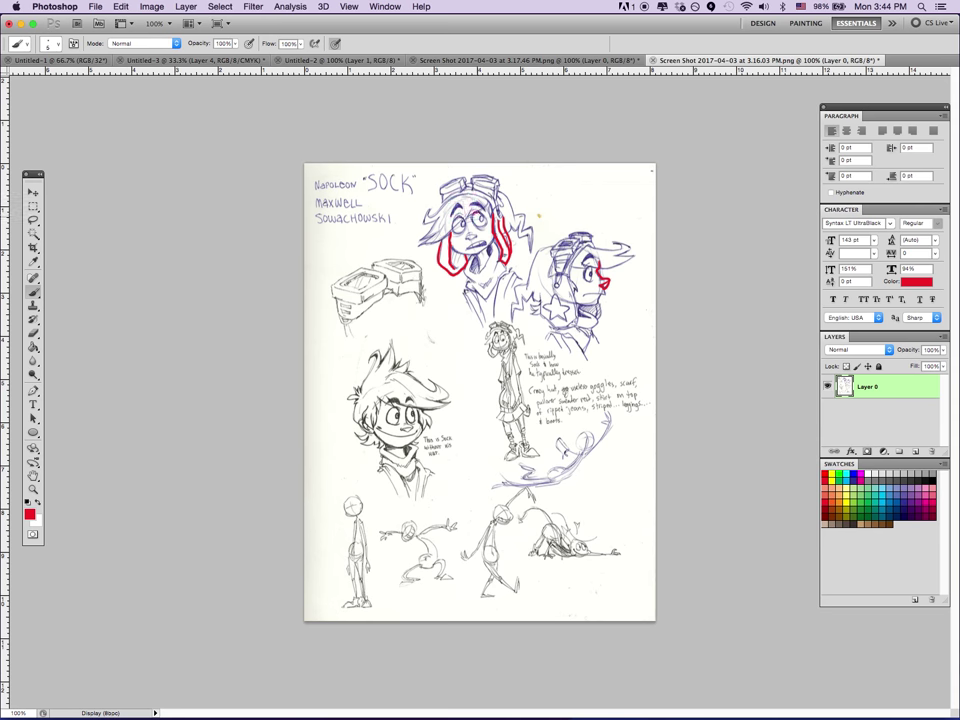
Trace the eye, nose, goggles and hat band on the upper goggled head and the hatless head's scarf in red
left_click_drag(481, 212, 483, 213)
key("super+z")
left_click(494, 185)
left_click_drag(494, 185, 472, 182)
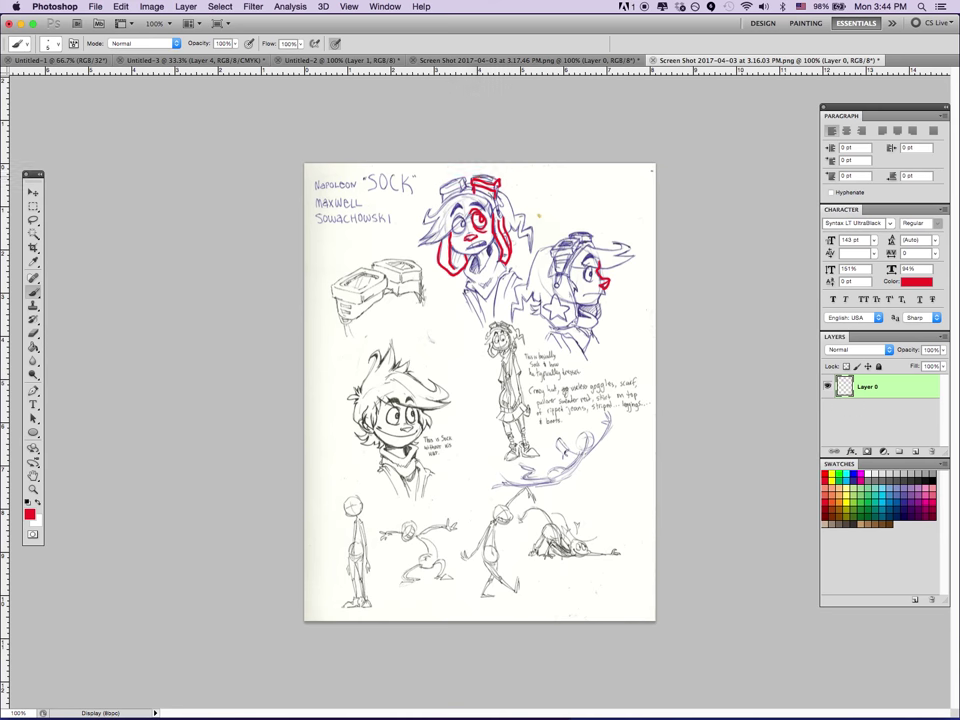
left_click_drag(494, 190, 450, 201)
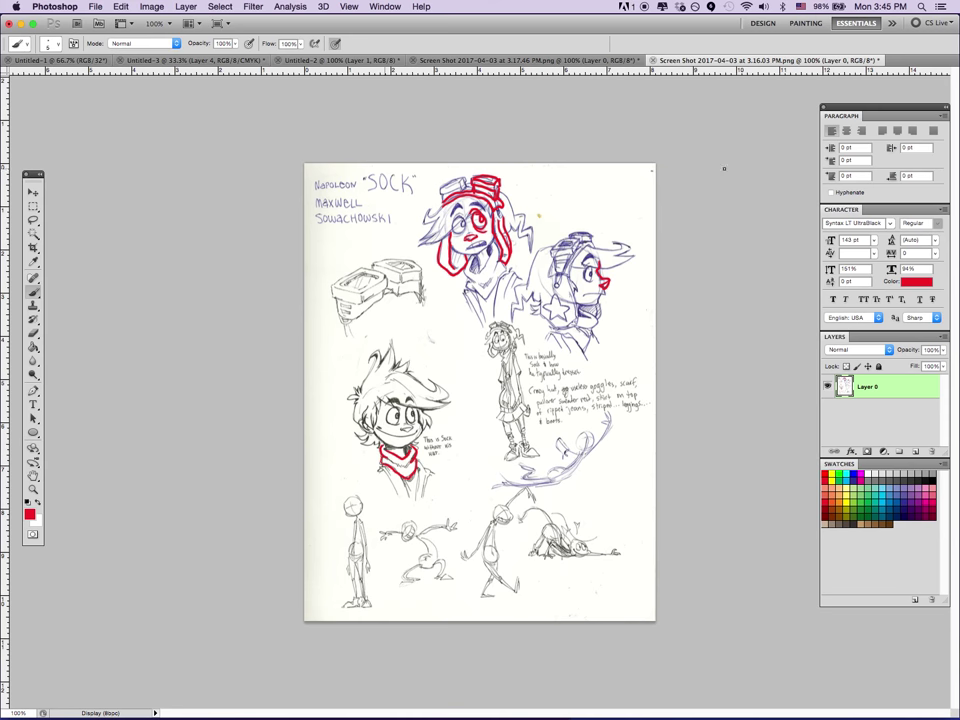
In Screen Shot 2017-04-03 at 3.17.46 PM, show and select Layer 2, and trace the large frowning storyboard face in red
left_click(567, 62)
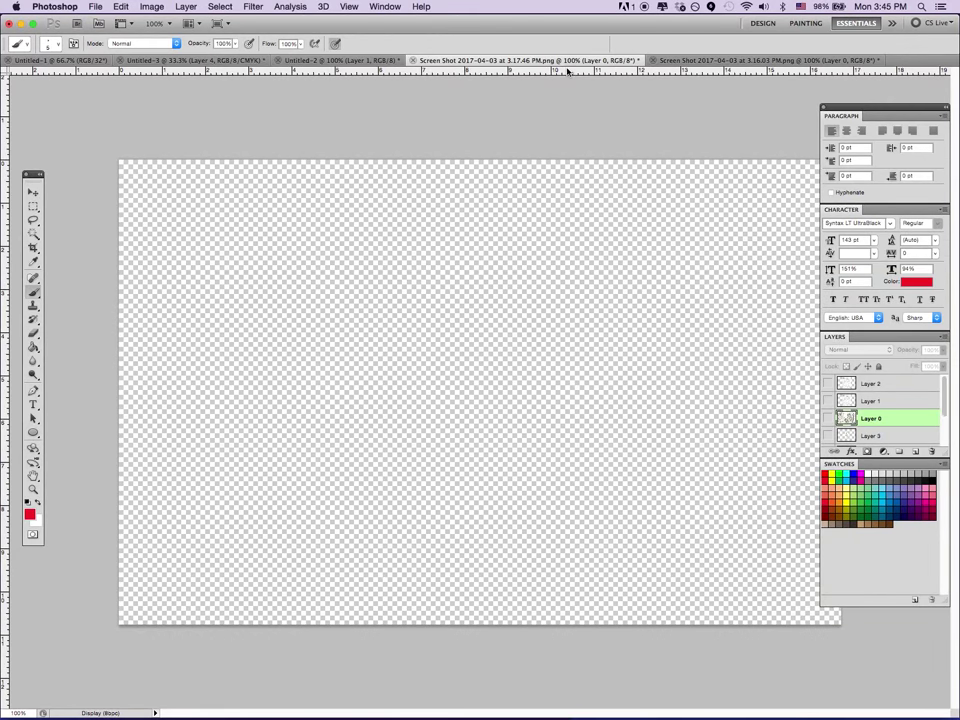
left_click(828, 384)
left_click(868, 386)
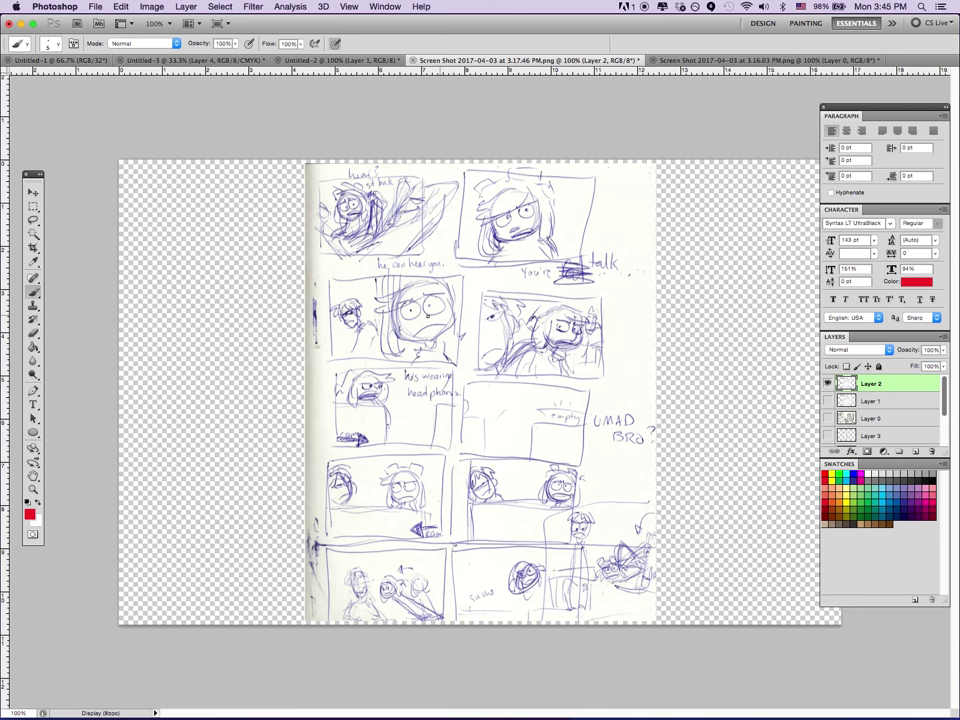
mouse_move(434, 297)
left_mouse_down()
mouse_move(407, 300)
mouse_move(411, 310)
left_mouse_up()
mouse_move(395, 300)
left_mouse_down()
mouse_move(416, 333)
mouse_move(393, 325)
mouse_move(394, 341)
mouse_move(458, 292)
left_mouse_up()
left_click_drag(410, 326, 445, 322)
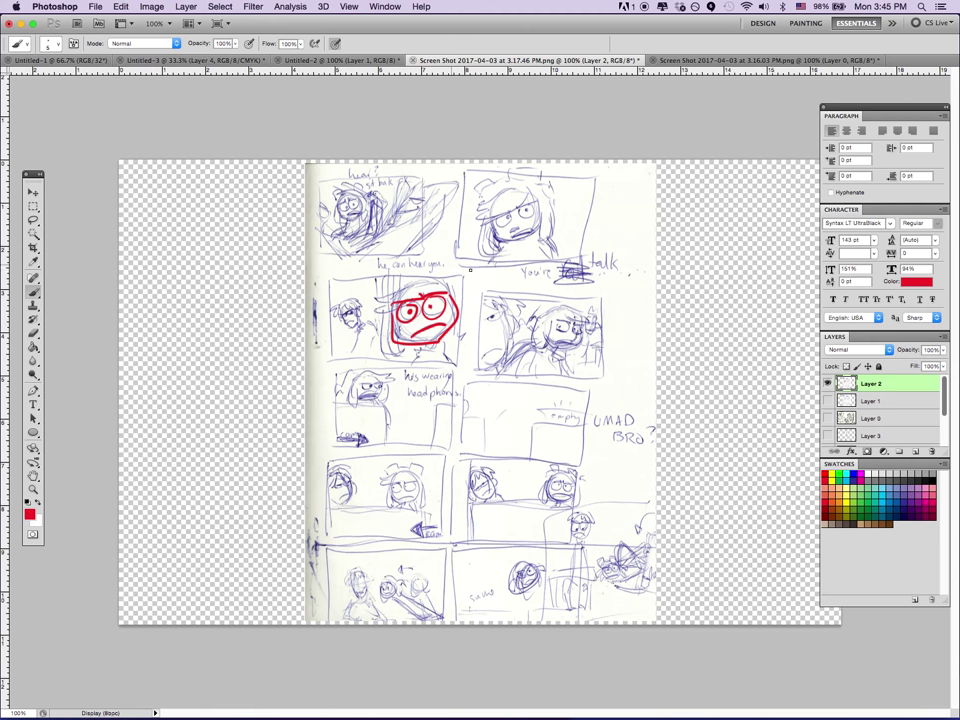
Trace the goggles, hair and ear flaps in the upper-right storyboard panel, and the ear flaps and face in the panel below, in red
mouse_move(468, 212)
left_mouse_down()
mouse_move(510, 192)
mouse_move(505, 175)
mouse_move(542, 181)
mouse_move(483, 240)
mouse_move(492, 250)
left_mouse_up()
left_click_drag(538, 196, 553, 242)
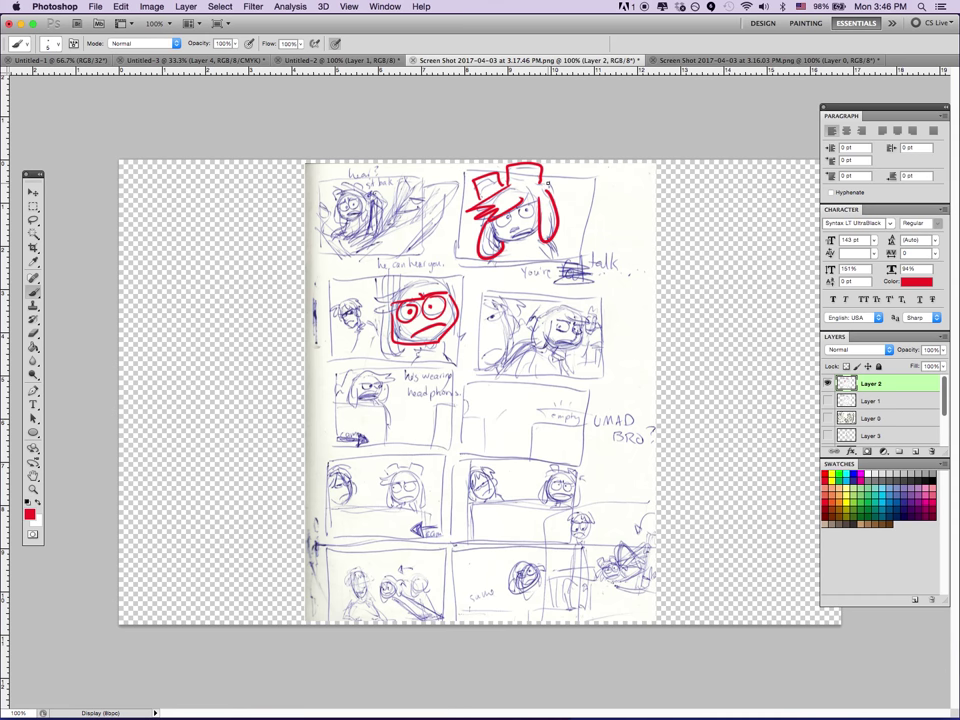
mouse_move(540, 313)
left_mouse_down()
mouse_move(545, 352)
mouse_move(584, 322)
left_mouse_up()
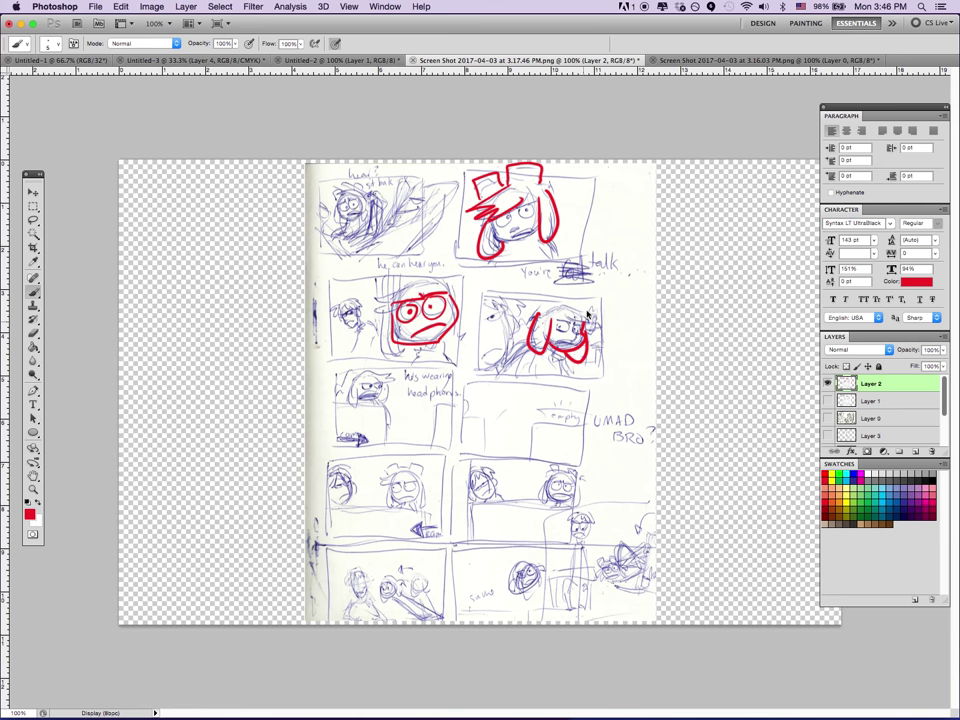
left_click_drag(551, 338, 575, 341)
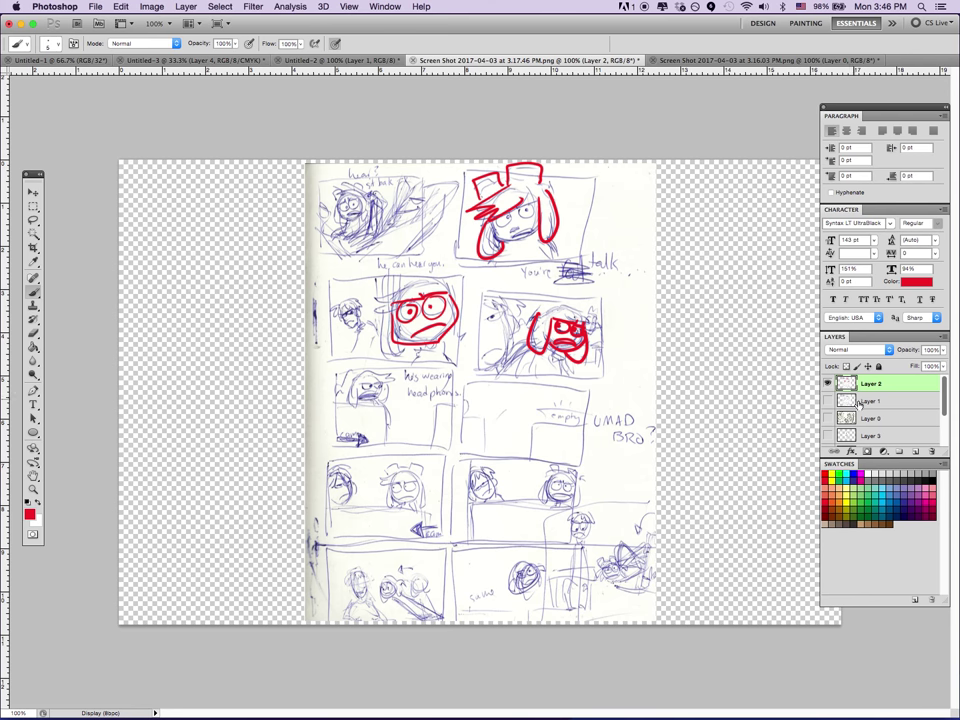
Hide Layer 2, show and select Layer 0, and move the floating panel group off the artwork
left_click(828, 384)
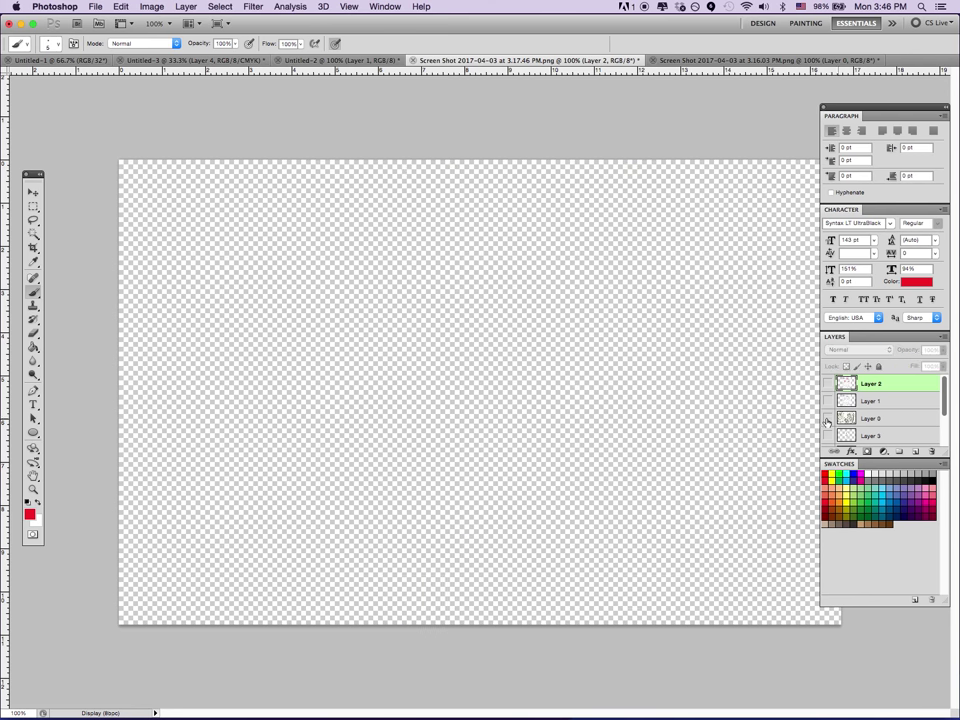
left_click(827, 418)
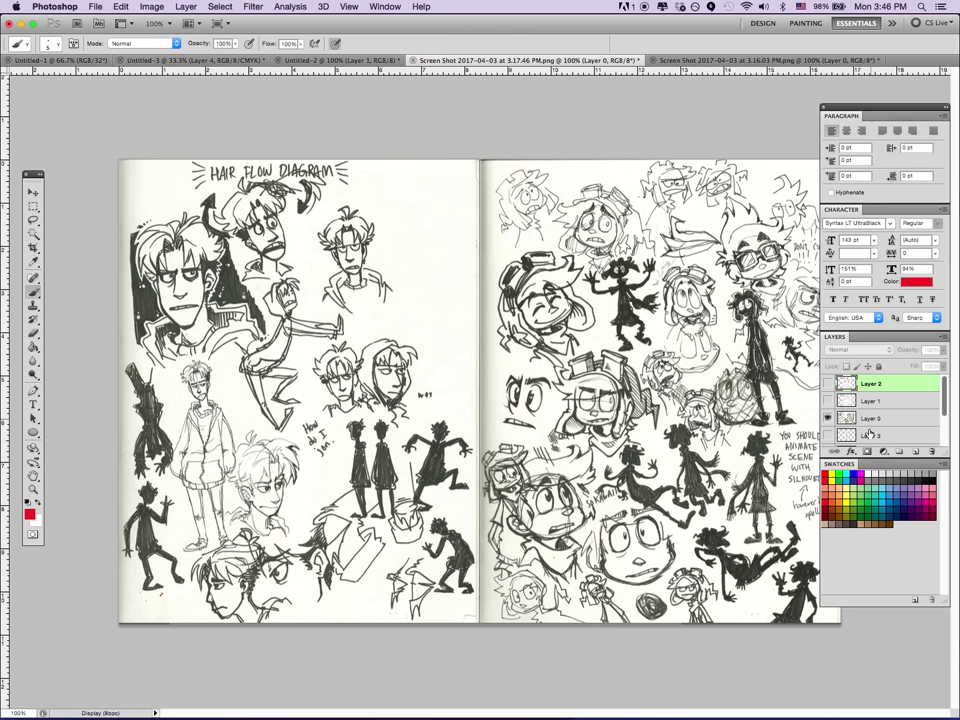
left_click(866, 420)
left_click_drag(877, 113, 880, 112)
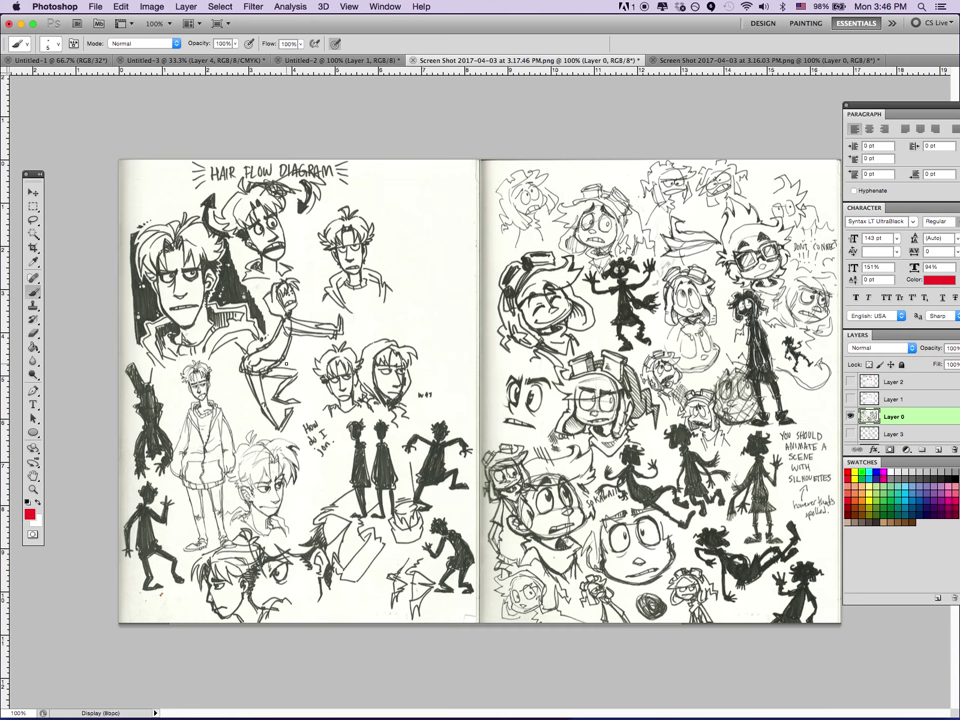
Trace the jaw, ear and hair of the large scowling head on the hair flow page in red
left_click_drag(156, 259, 202, 296)
mouse_move(207, 268)
left_mouse_down()
mouse_move(212, 288)
mouse_move(163, 238)
left_mouse_up()
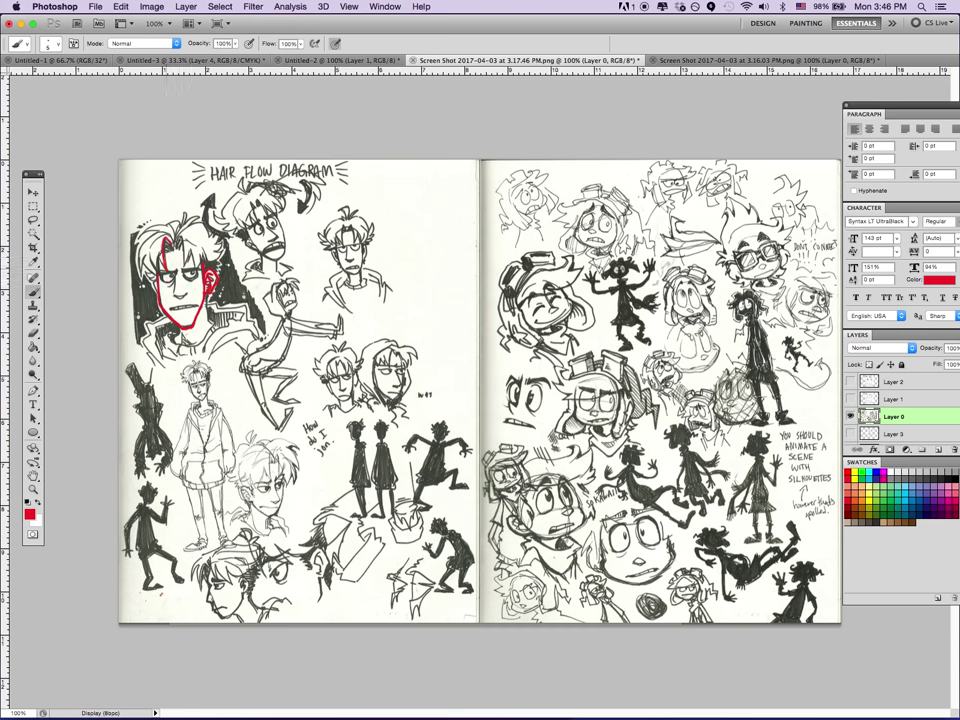
left_click_drag(150, 250, 157, 274)
left_click_drag(172, 223, 139, 243)
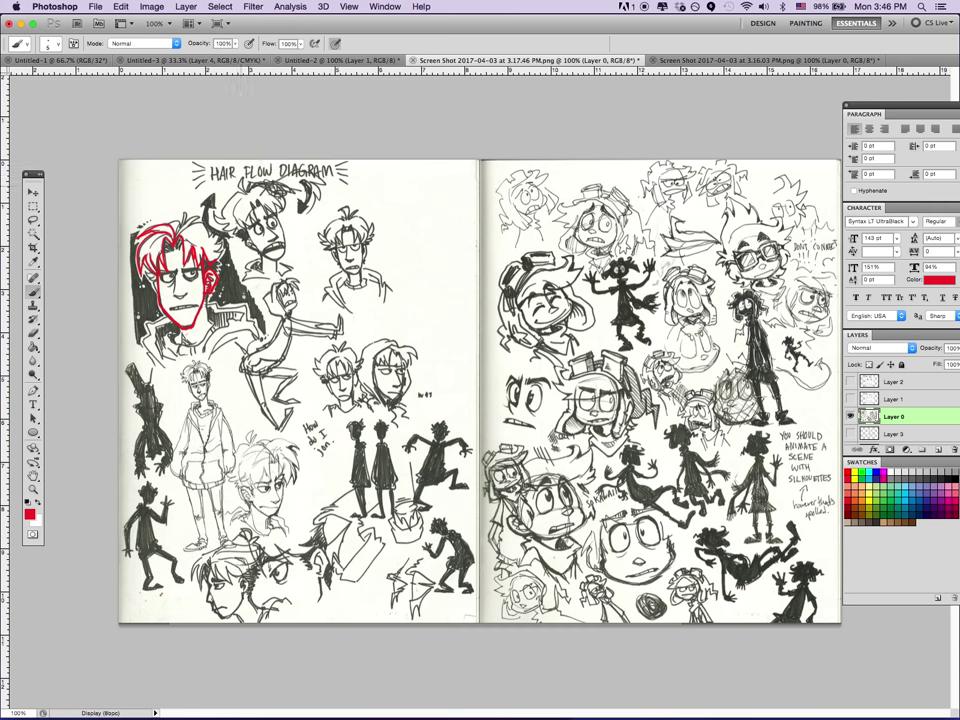
Trace the swept hair of the head under the Hair Flow Diagram title and circle the "How do I" note in red
mouse_move(250, 190)
left_mouse_down()
mouse_move(292, 208)
mouse_move(215, 217)
left_mouse_up()
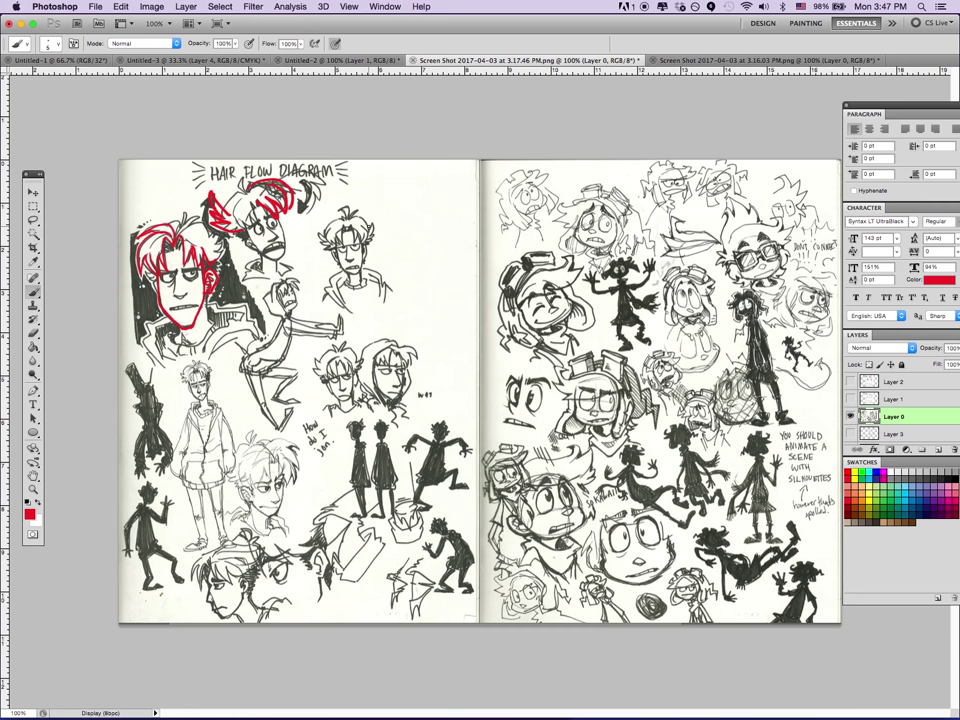
left_click_drag(318, 408, 312, 412)
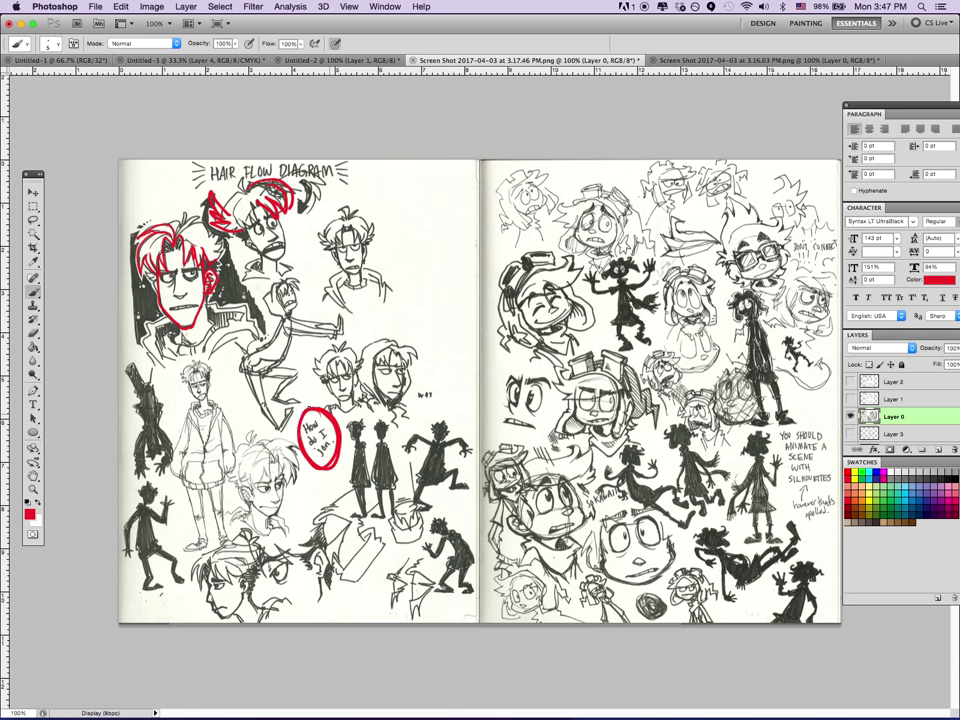
left_click_drag(340, 445, 324, 468)
Trace the hair edges on the two lower-page heads and the standing figure's hoodie in red
left_click_drag(250, 595, 258, 566)
left_click_drag(293, 443, 288, 483)
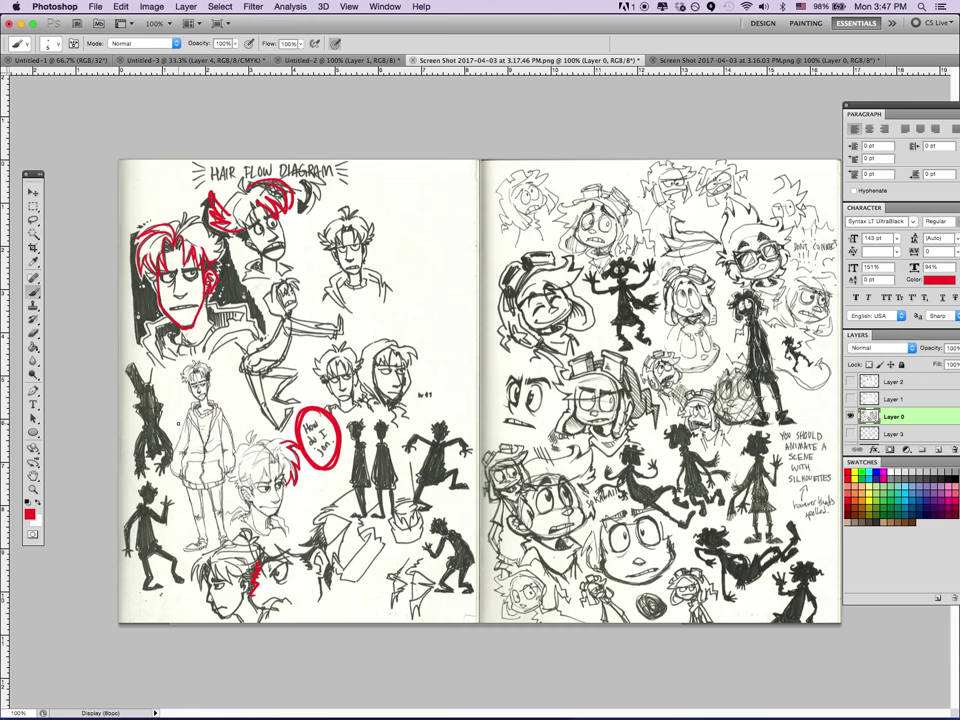
key("super+z")
key("super+shift+z")
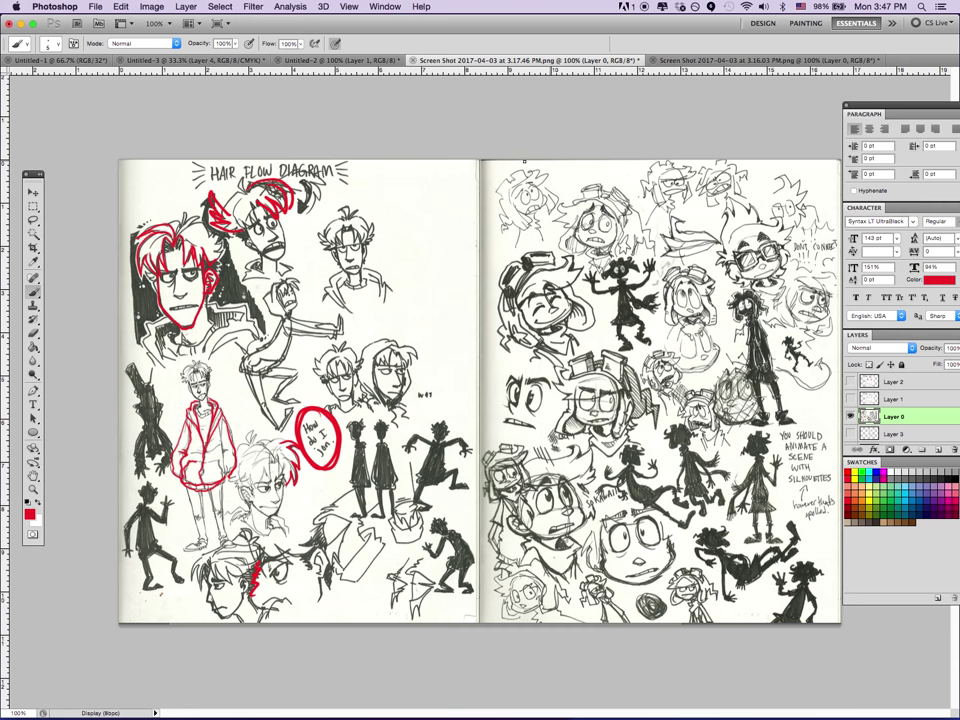
Circle the three rough head sketches along the upper edge of the right-hand sketchbook page in red
mouse_move(487, 187)
left_mouse_down()
mouse_move(533, 243)
mouse_move(530, 162)
left_mouse_up()
mouse_move(679, 158)
left_mouse_down()
mouse_move(637, 185)
mouse_move(698, 200)
mouse_move(670, 160)
left_mouse_up()
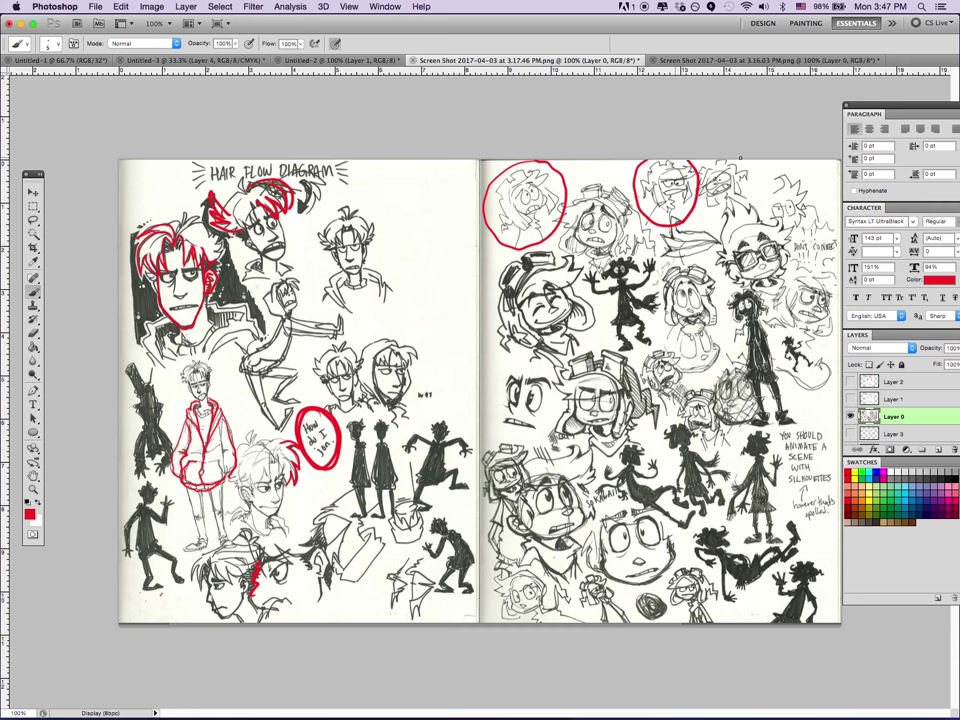
left_click_drag(740, 157, 717, 153)
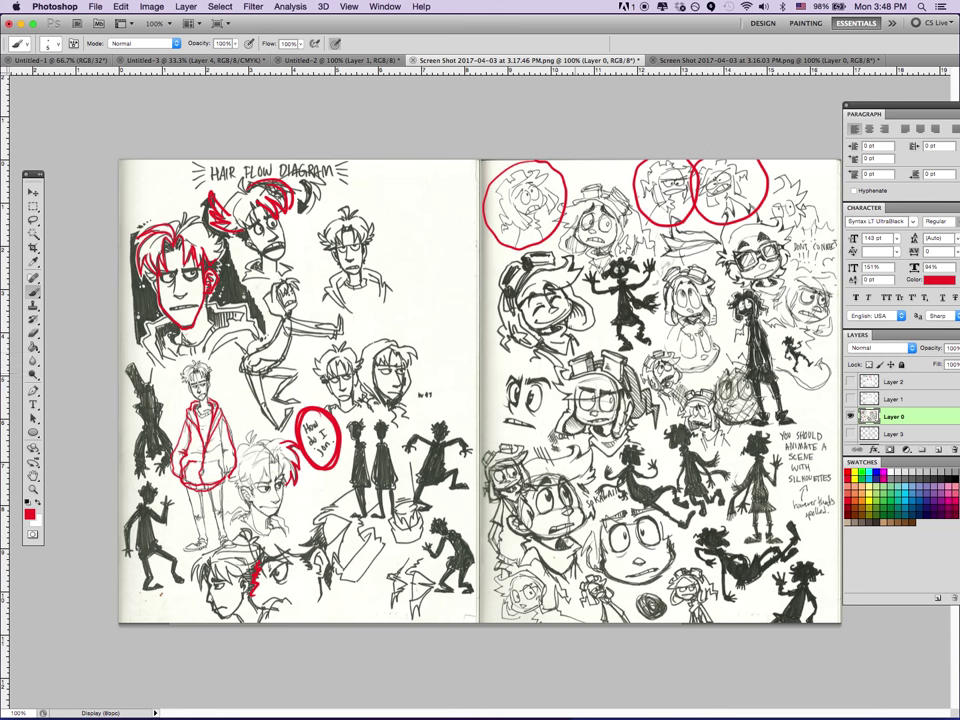
Trace the hair swoop on the scowling goggled head and circle the two small goggled heads beside it in red
mouse_move(576, 367)
left_mouse_down()
mouse_move(553, 378)
mouse_move(600, 400)
left_mouse_up()
mouse_move(700, 392)
left_mouse_down()
mouse_move(676, 418)
mouse_move(728, 398)
left_mouse_up()
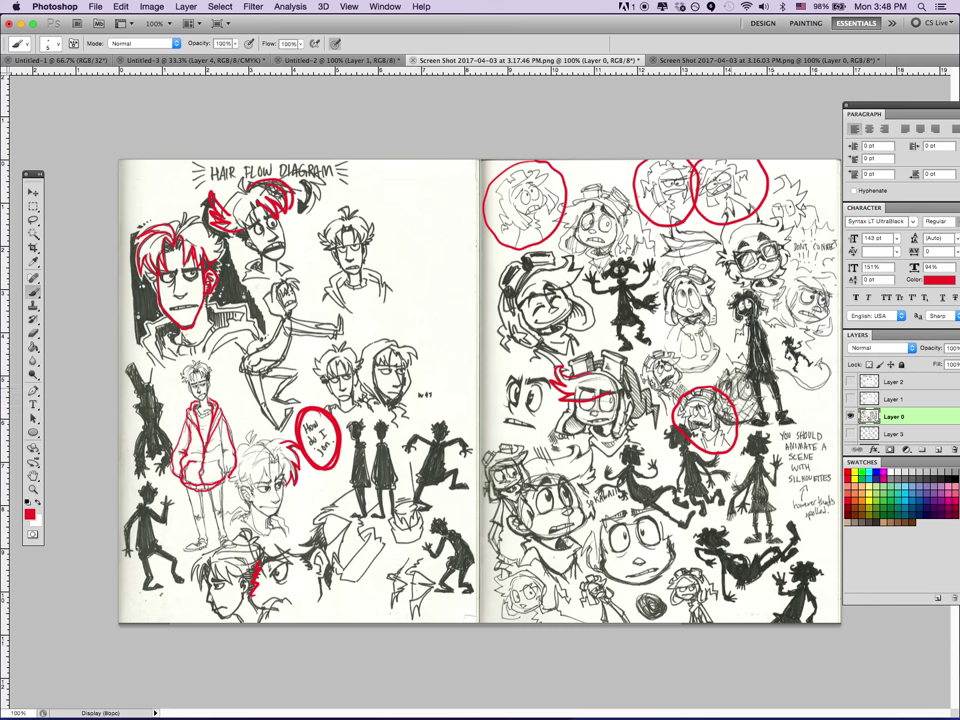
mouse_move(676, 350)
left_mouse_down()
mouse_move(638, 378)
mouse_move(682, 394)
left_mouse_up()
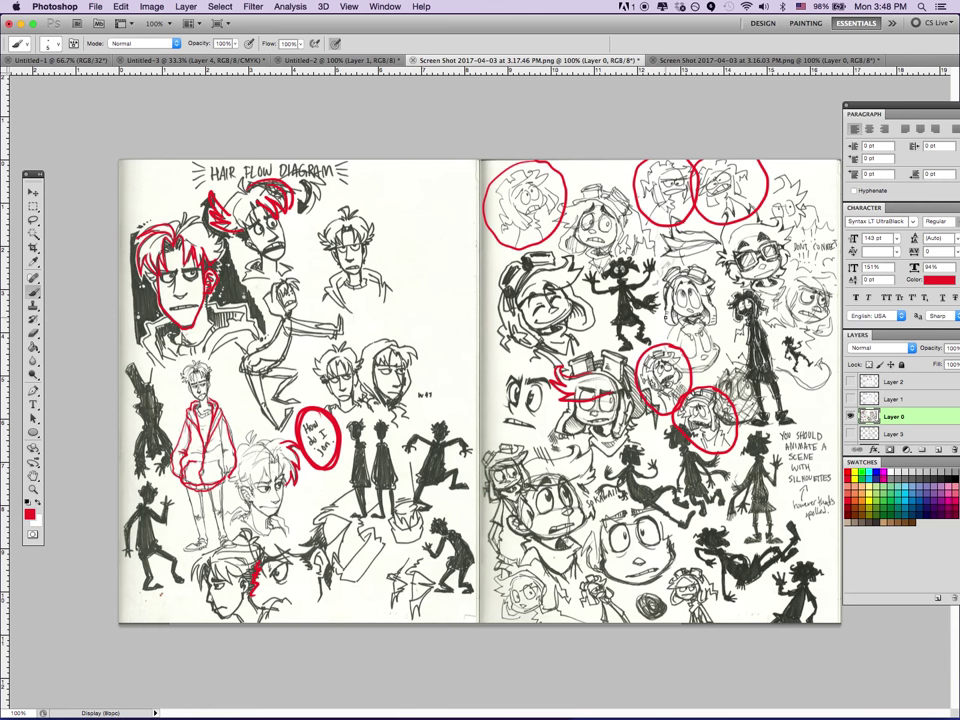
Try circling the "Don't connect" note and tracing the nearby spiky hair in red, undo the strokes, and re-circle the upper small goggled head
left_click_drag(808, 222, 796, 275)
mouse_move(774, 192)
left_mouse_down()
mouse_move(794, 176)
mouse_move(800, 203)
left_mouse_up()
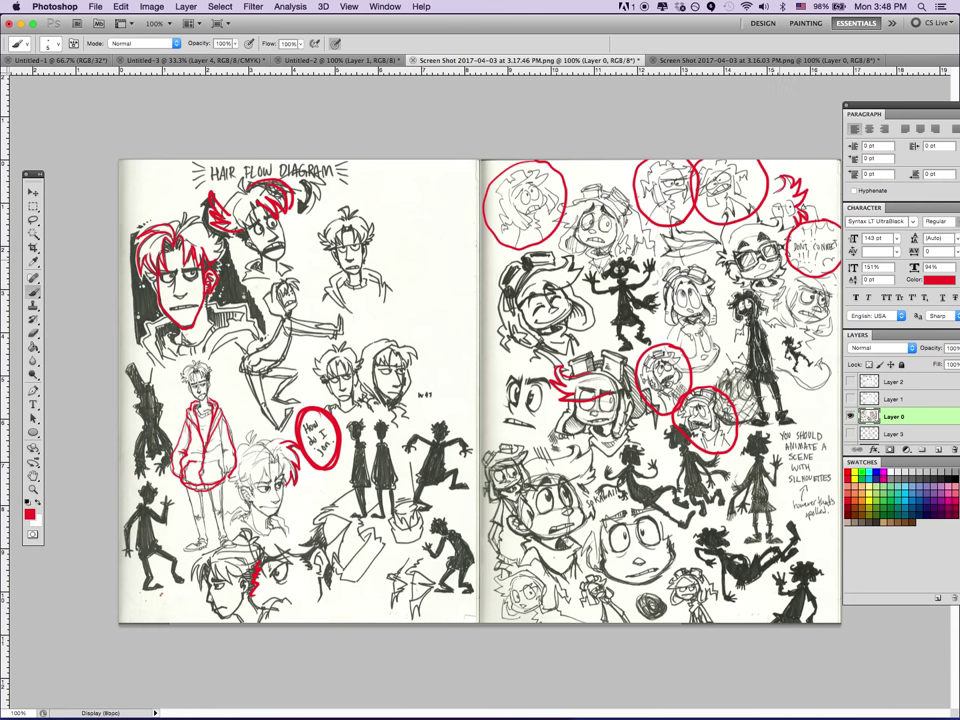
key("super+z")
key("alt+super+z")
key("shift+super+z")
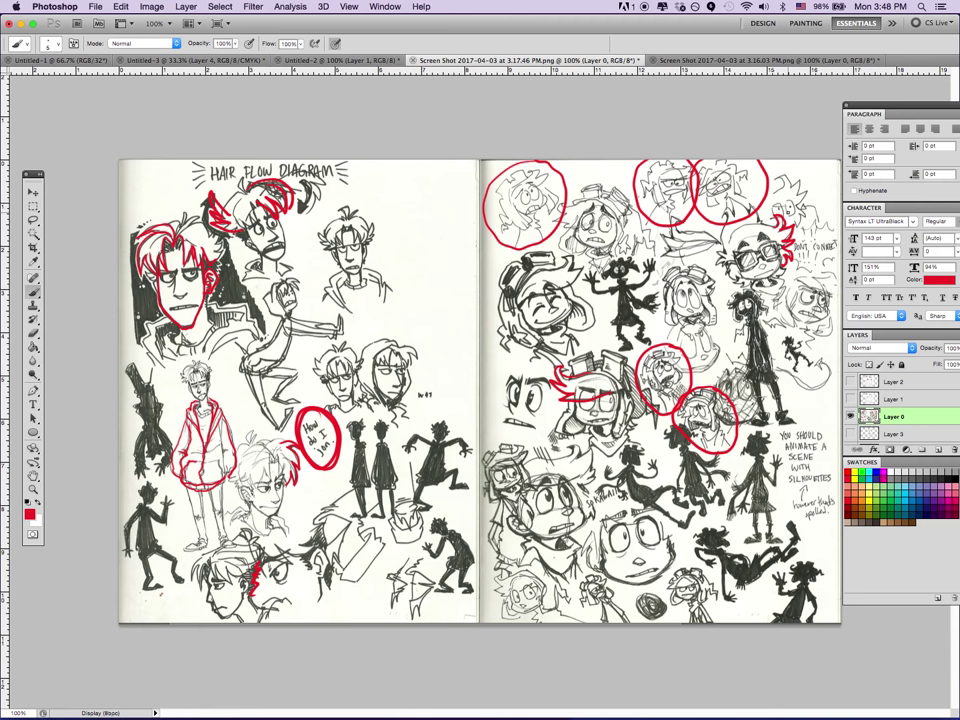
key("shift+super+z")
key("shift+super+z")
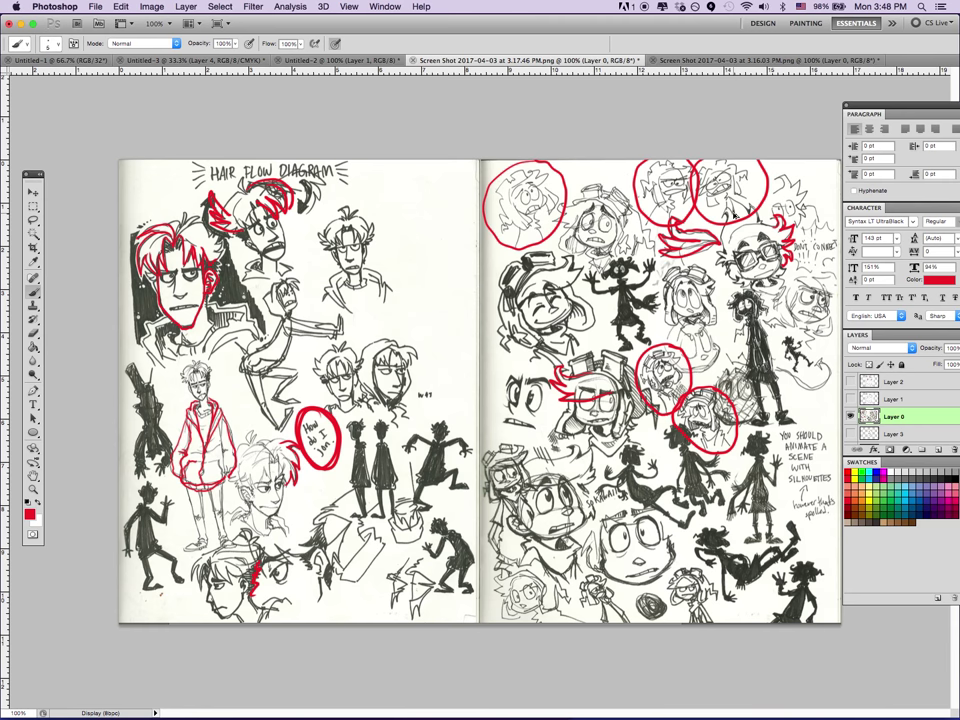
key("alt+super+z")
key("alt+super+z")
key("alt+super+z")
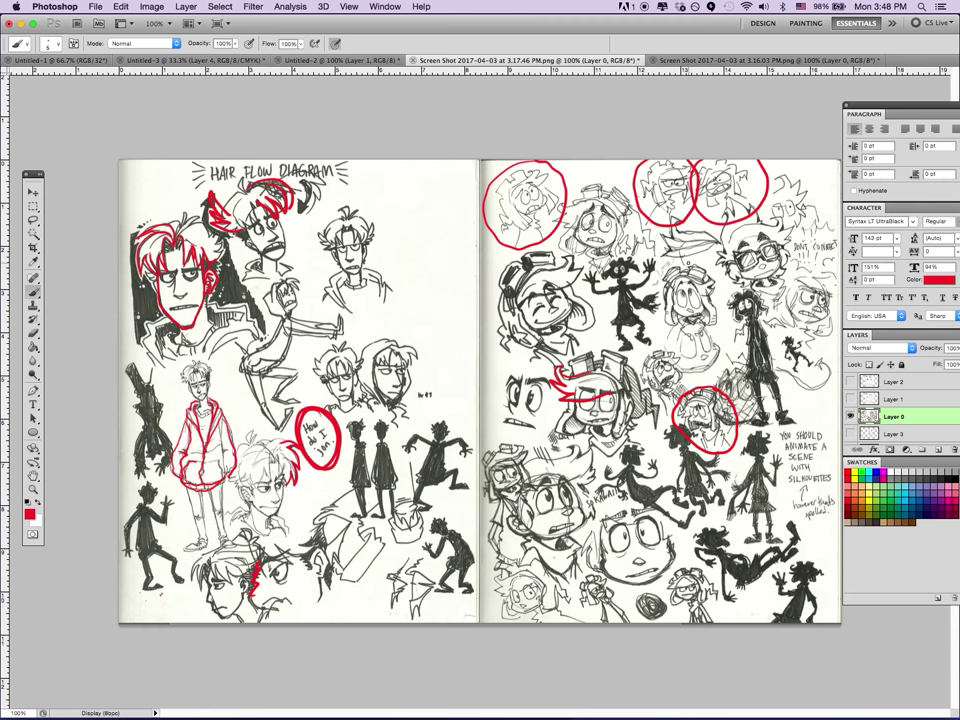
key("shift+super+z")
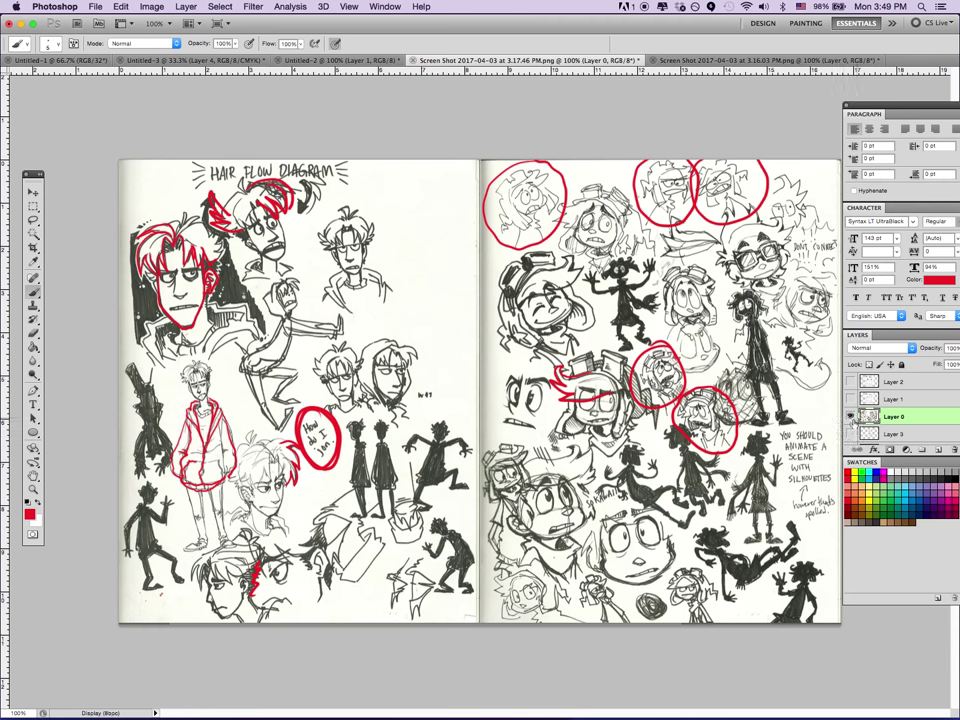
Hide Layer 0, show and select Layer 3, trace the arms-crossed figure's hair, collar and leg in red, and undo the last stroke
left_click(850, 416)
left_click(850, 433)
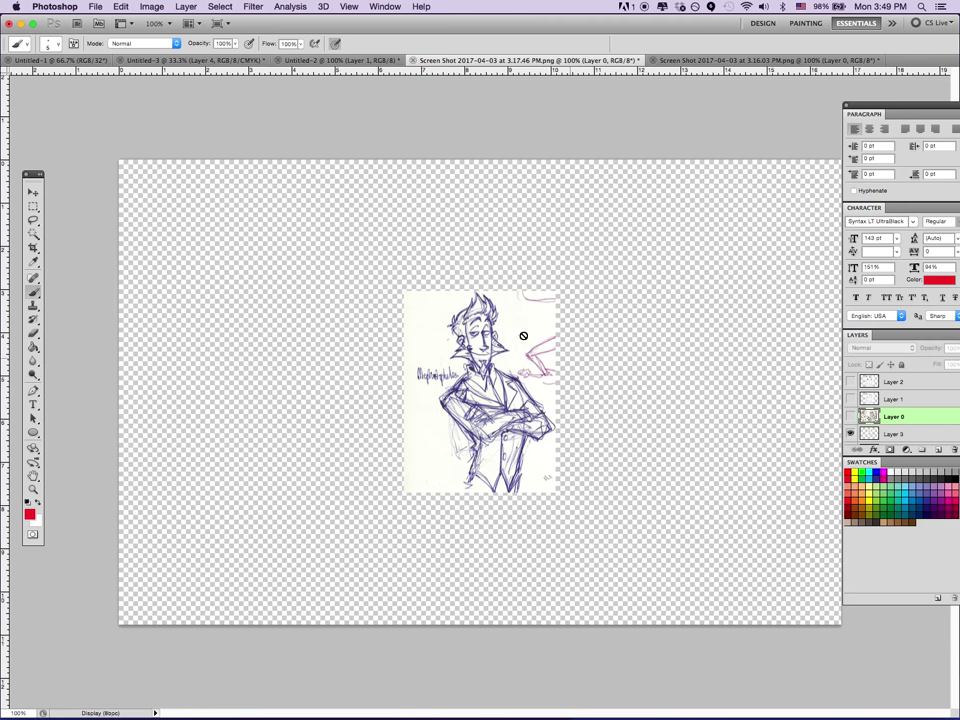
key("alt+bracketleft")
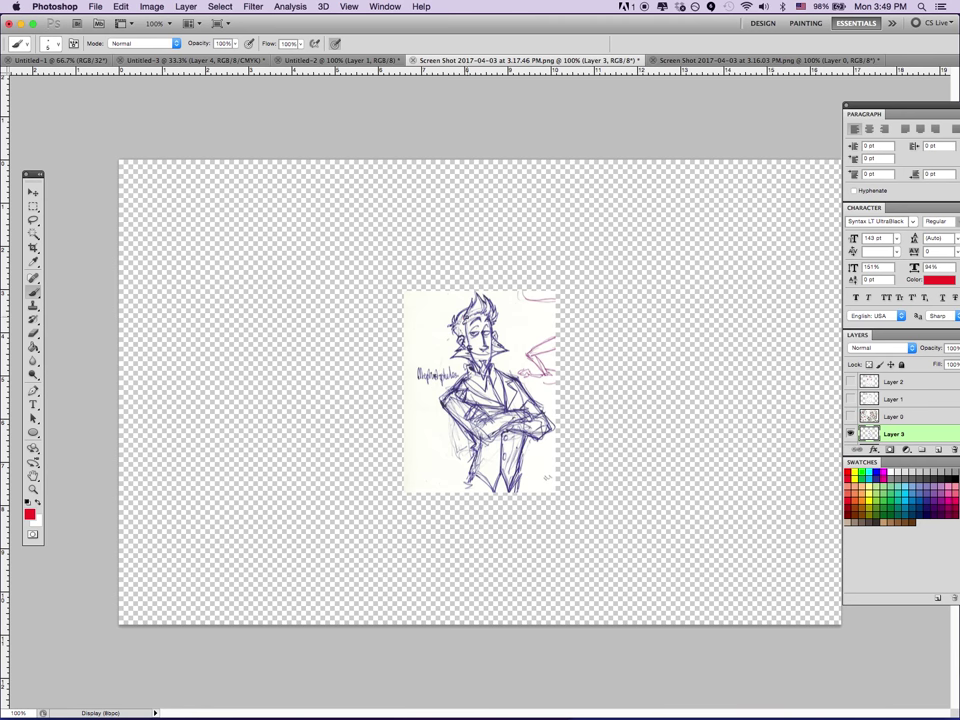
mouse_move(474, 310)
left_mouse_down()
mouse_move(476, 293)
mouse_move(490, 298)
left_mouse_up()
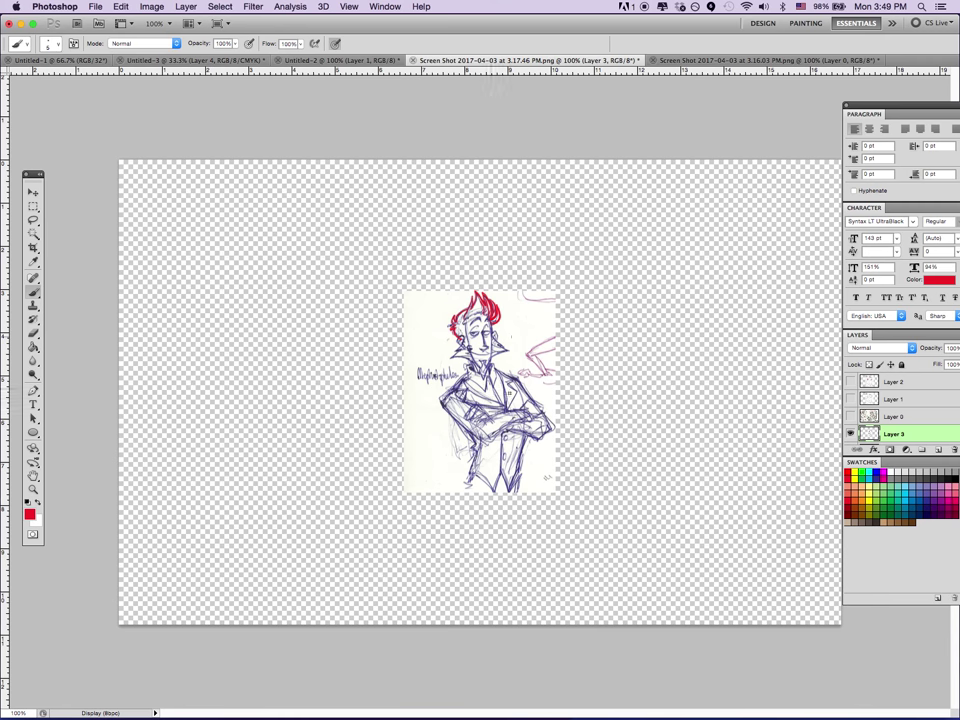
left_click_drag(468, 364, 476, 370)
left_click_drag(471, 428, 469, 486)
key("super+z")
Hide Layer 3, show and select Layer 4, and trace the hair of the upper bearded head in red
left_click(851, 437)
left_click_drag(904, 113, 884, 107)
scroll(886, 400, "down", 2)
left_click(831, 411)
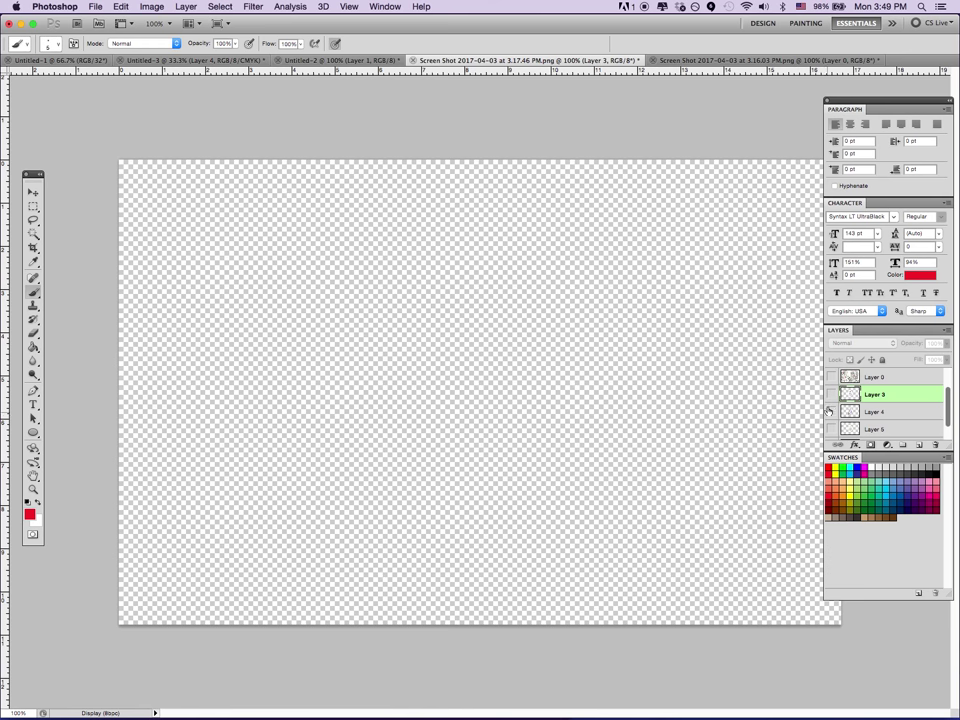
left_click(880, 414)
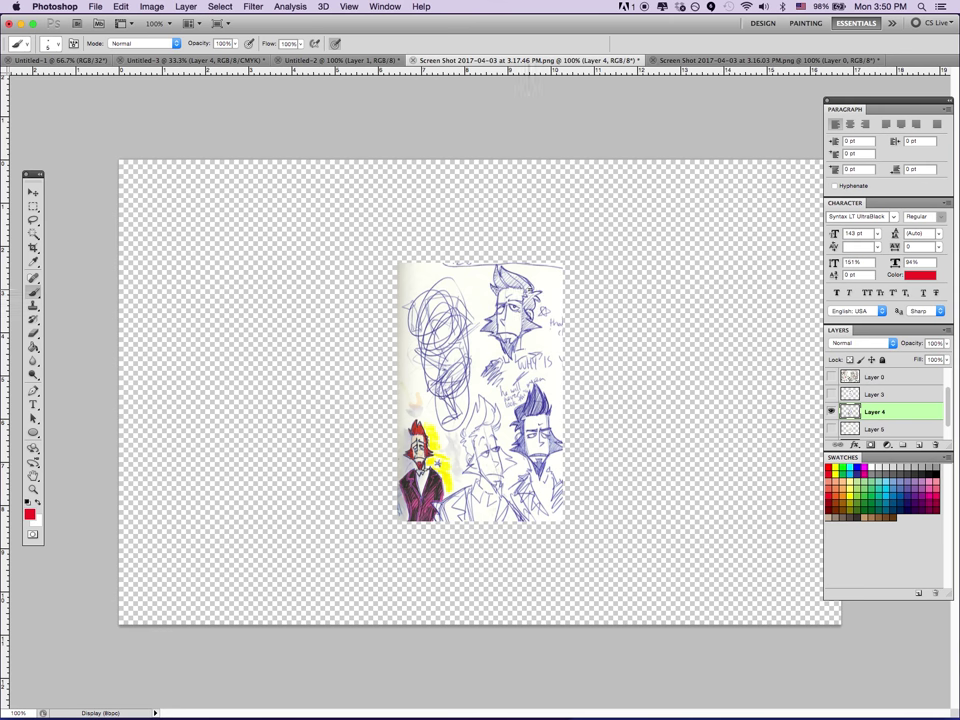
mouse_move(498, 288)
left_mouse_down()
mouse_move(505, 268)
mouse_move(538, 290)
left_mouse_up()
left_click_drag(533, 292, 546, 300)
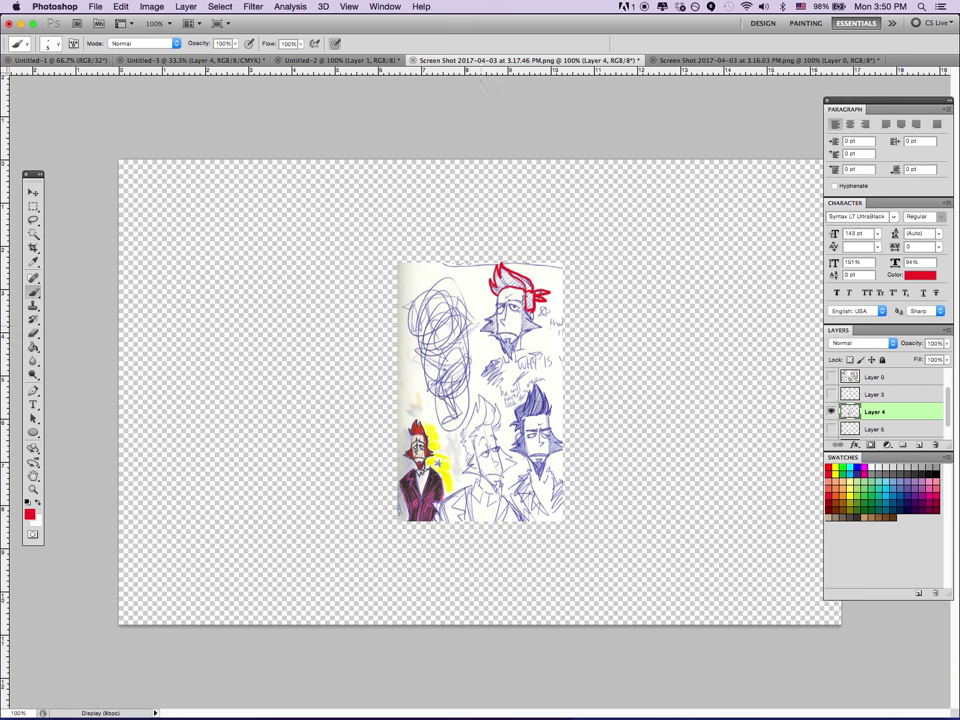
Trace the upper bearded head's sideburn and beard, mark the star beside the coloured figure in red, and undo the latest strokes
left_click_drag(490, 320, 480, 333)
left_click_drag(521, 334, 505, 356)
key("super+z")
key("alt+super+z")
key("shift+super+z")
key("super+z")
key("super+z")
left_click_drag(436, 460, 446, 465)
key("super+z")
Show only Layer 5, trace the goggled character's jaw, mouth and scarf in red, and undo the latest scarf strokes
left_click(831, 429, "alt")
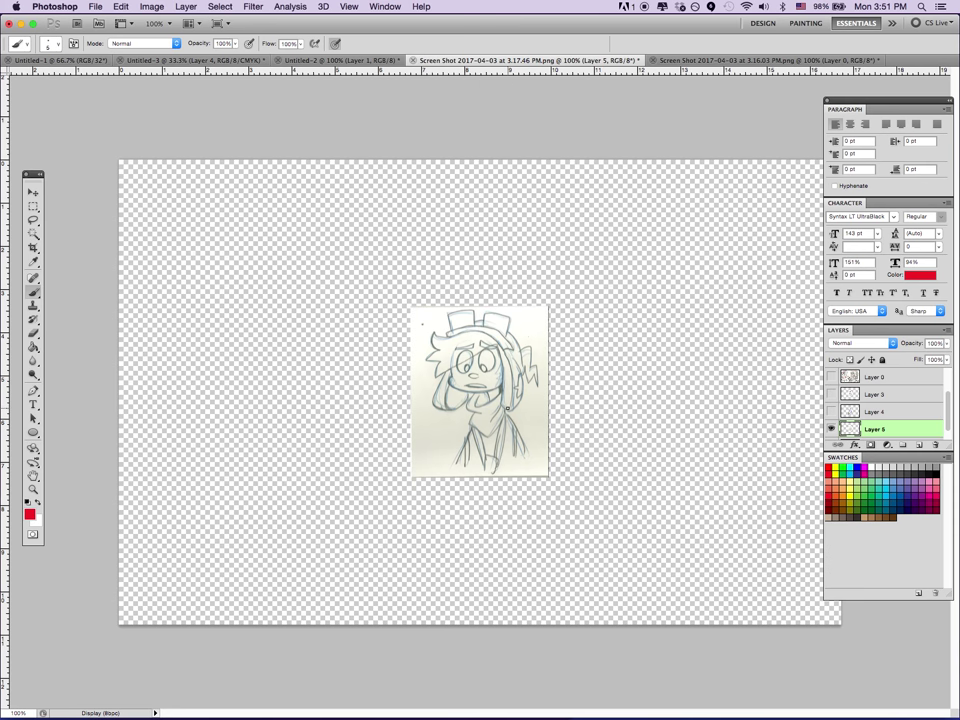
mouse_move(448, 376)
left_mouse_down()
mouse_move(458, 394)
mouse_move(476, 398)
mouse_move(510, 377)
left_mouse_up()
left_click_drag(464, 386, 484, 391)
mouse_move(485, 394)
left_mouse_down()
mouse_move(486, 405)
mouse_move(497, 403)
mouse_move(470, 414)
mouse_move(480, 440)
mouse_move(503, 435)
left_mouse_up()
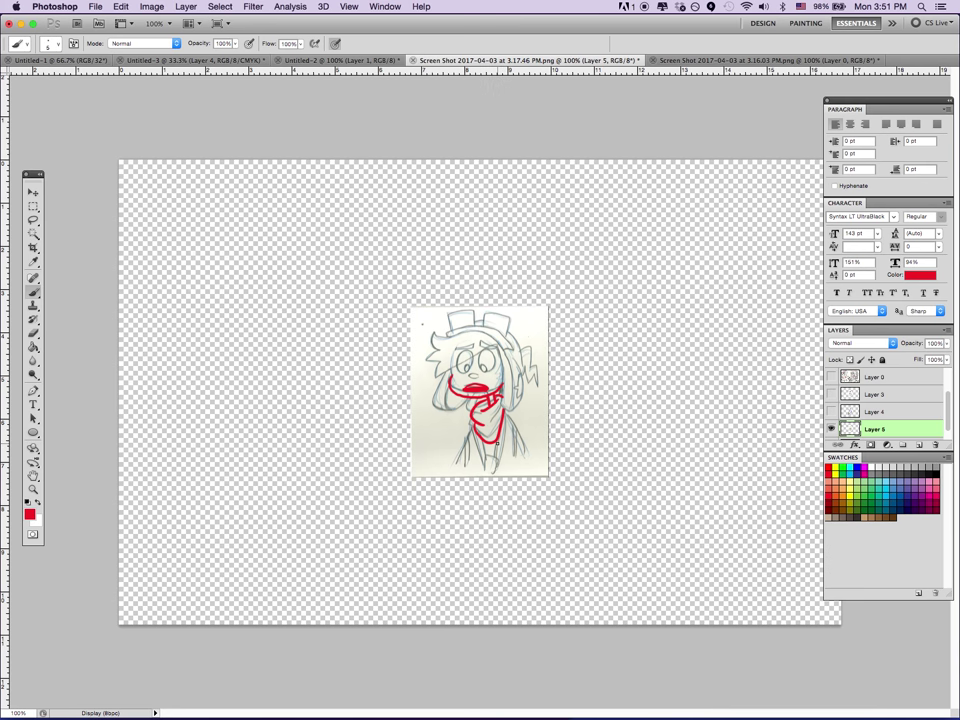
key("super+alt+z")
key("super+alt+z")
key("super+alt+z")
key("super+alt+z")
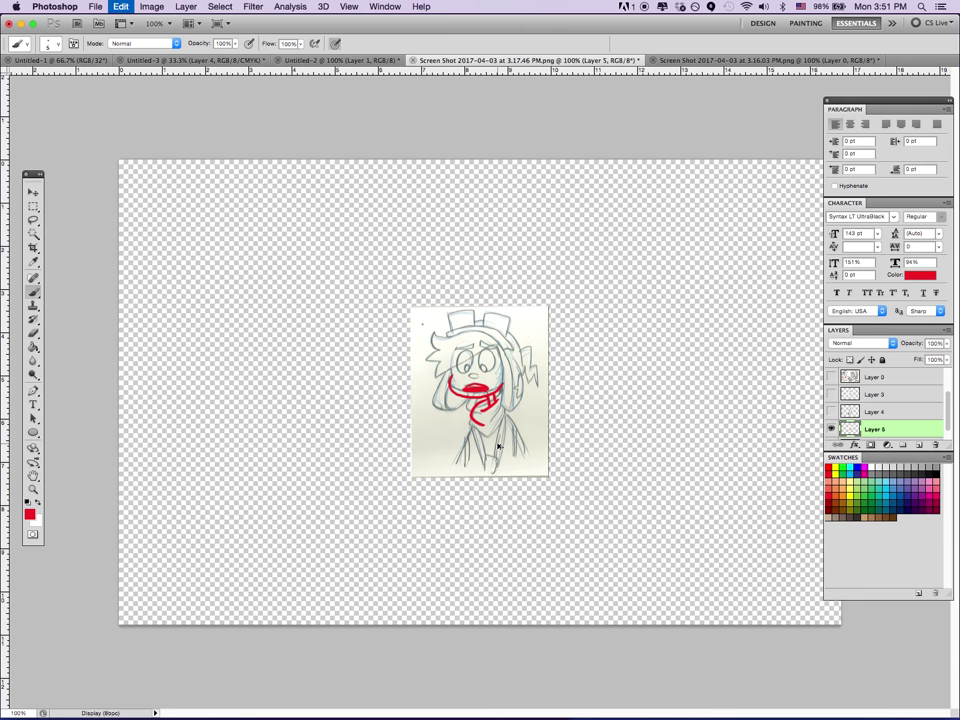
Undo all remaining red strokes on the goggled character sketch, keeping only Layer 5 shown and selected
key("super+alt+z")
key("super+alt+z")
key("super+alt+z")
key("super+alt+z")
key("super+alt+z")
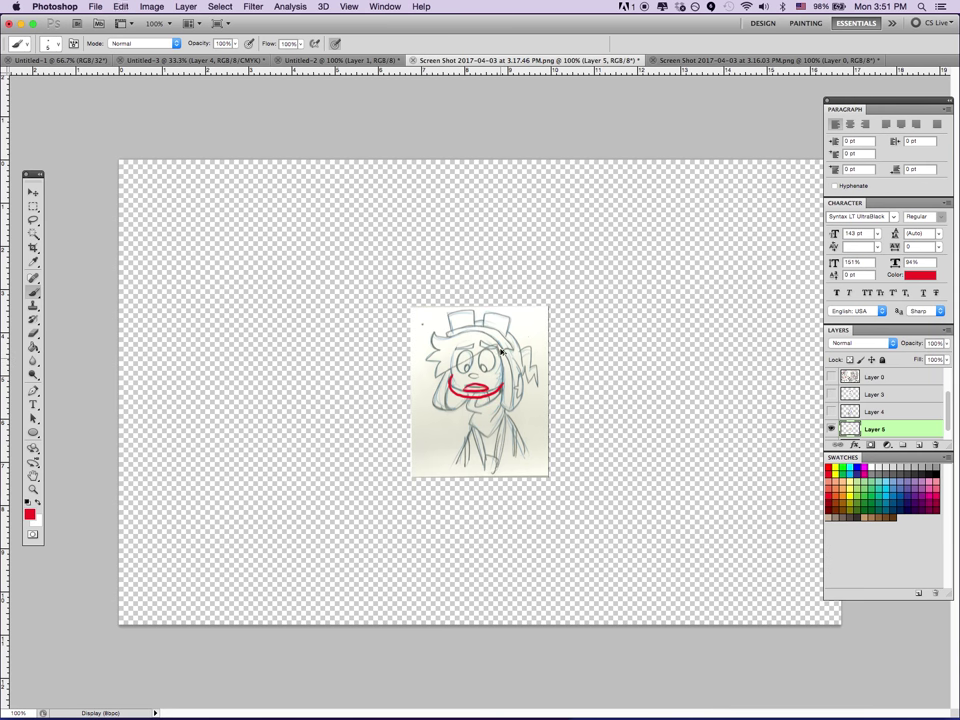
key("super+alt+z")
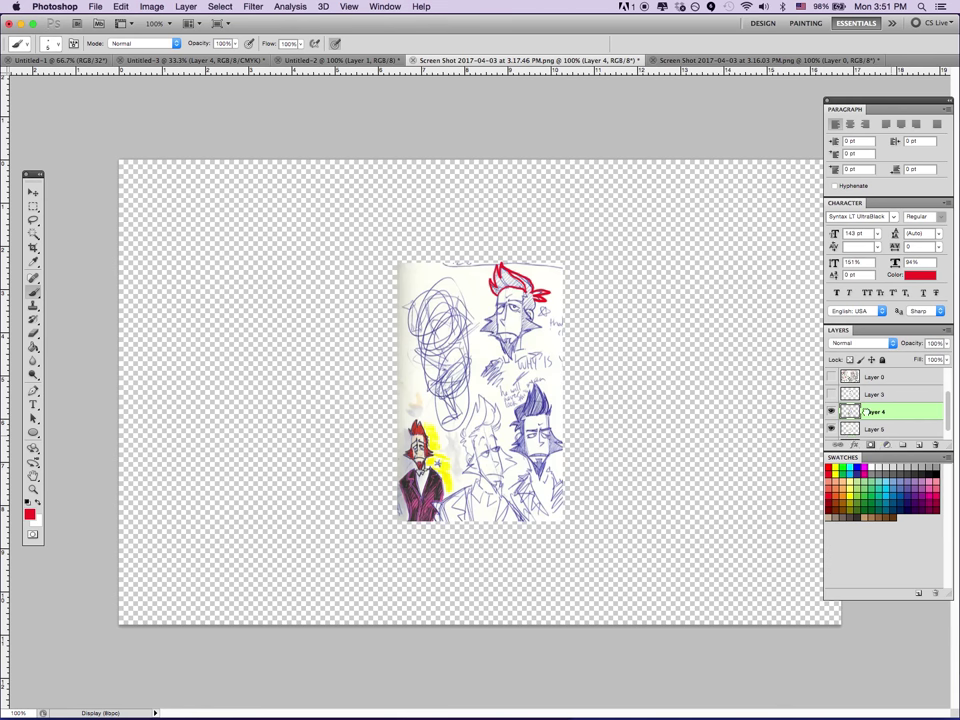
key("super+alt+z")
key("super+alt+z")
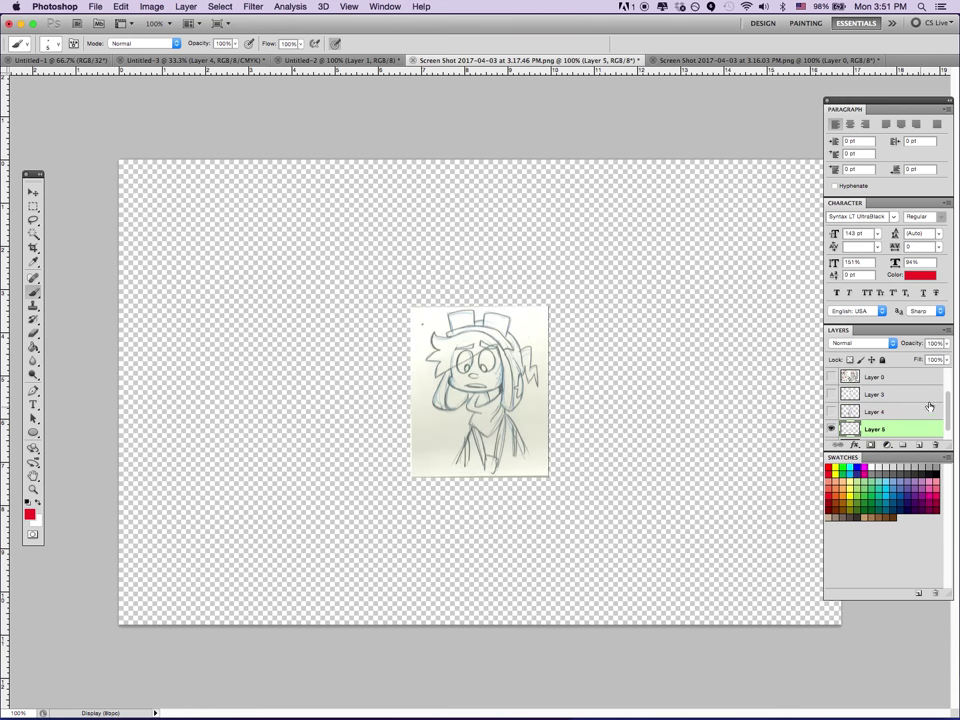
Trace the goggled character's two long hanging side shapes, goggles and headband in red on Layer 5
scroll(945, 418, "down", 1)
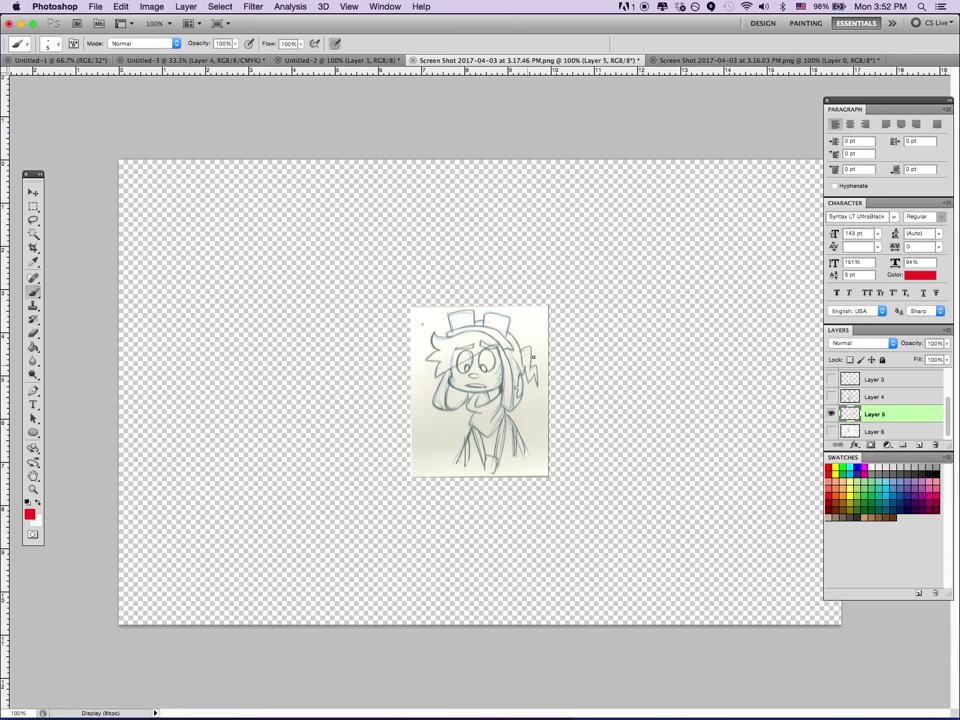
left_click_drag(500, 344, 505, 403)
left_click_drag(503, 352, 505, 408)
left_click_drag(448, 365, 455, 412)
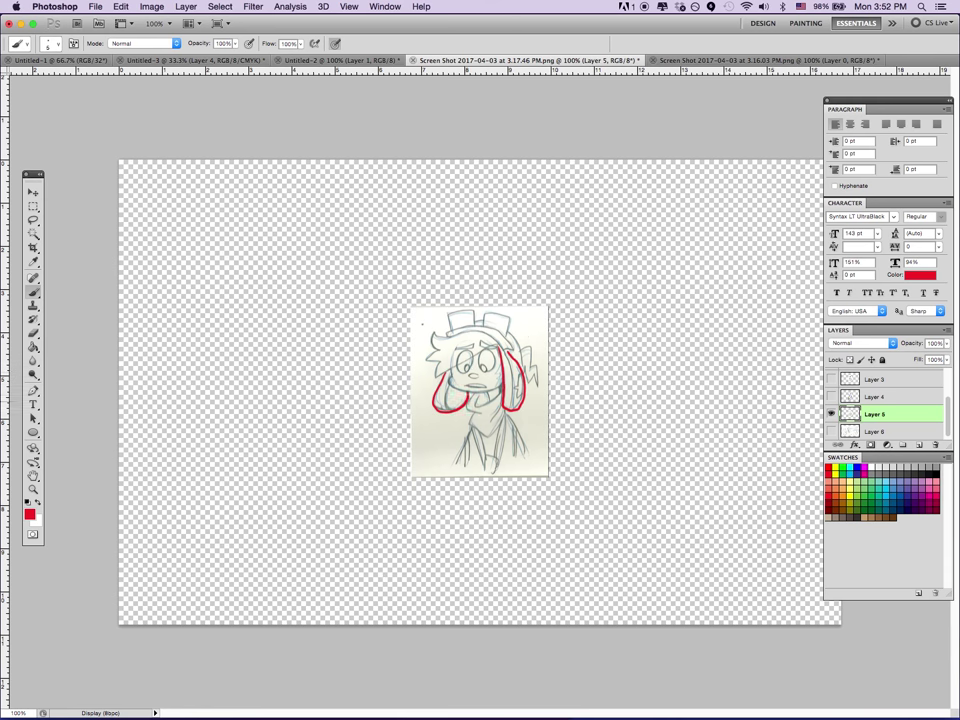
left_click_drag(506, 349, 510, 384)
mouse_move(448, 330)
left_mouse_down()
mouse_move(448, 313)
mouse_move(468, 311)
mouse_move(471, 328)
mouse_move(484, 313)
mouse_move(510, 315)
mouse_move(508, 328)
left_mouse_up()
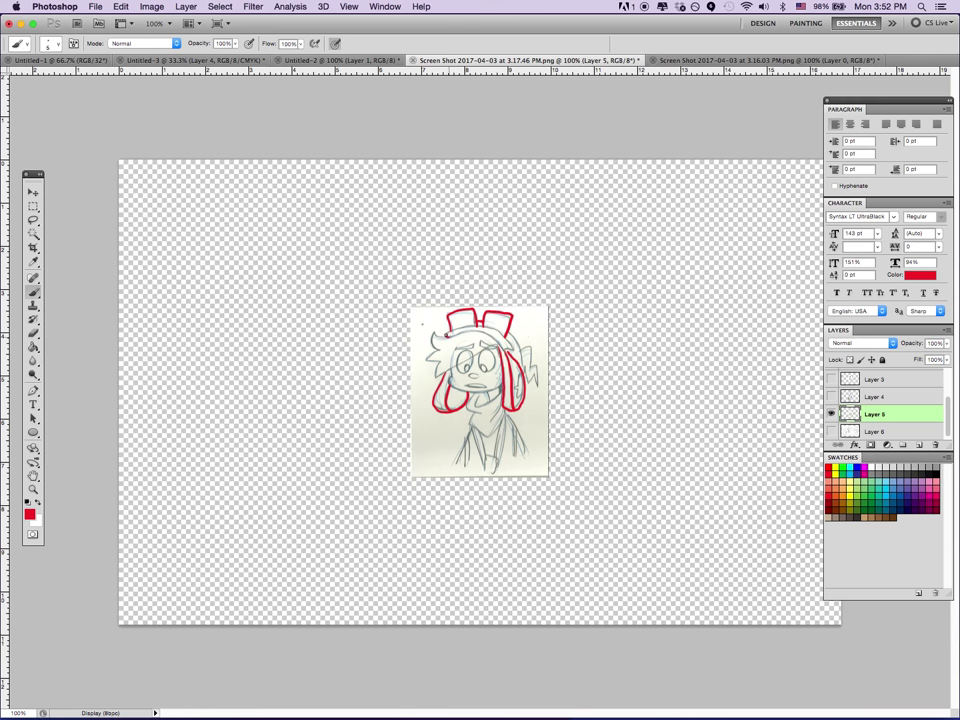
mouse_move(447, 331)
left_mouse_down()
mouse_move(486, 330)
mouse_move(447, 334)
left_mouse_up()
Show only Layer 6, select it, and outline the leftmost character's head oval and surrounding triangular and rounded hair shapes in red
left_click(831, 413)
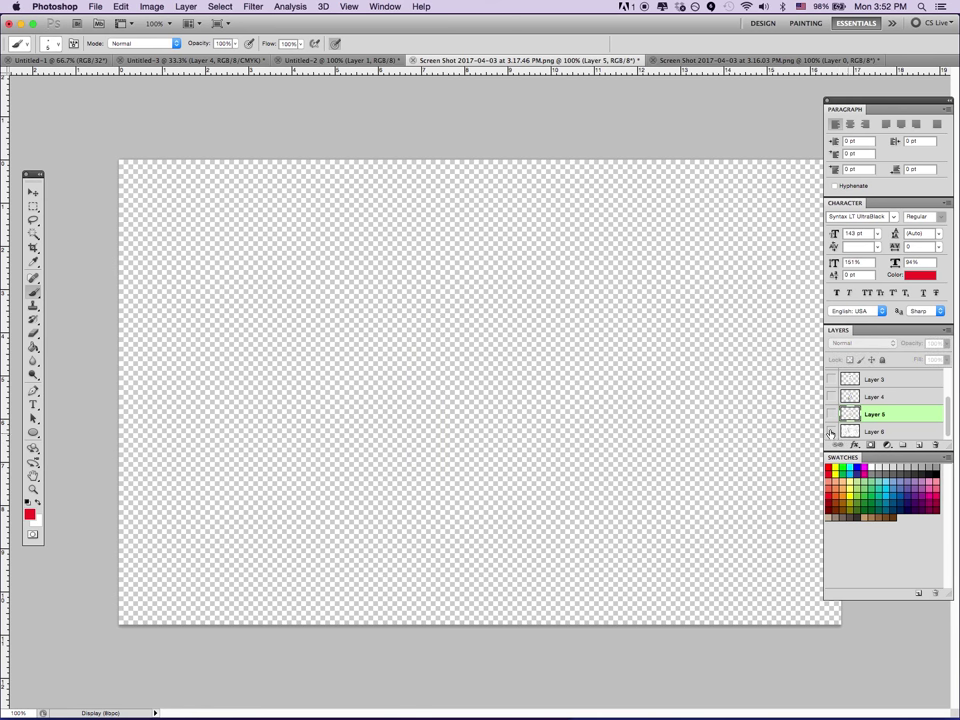
left_click(831, 431)
left_click(866, 432)
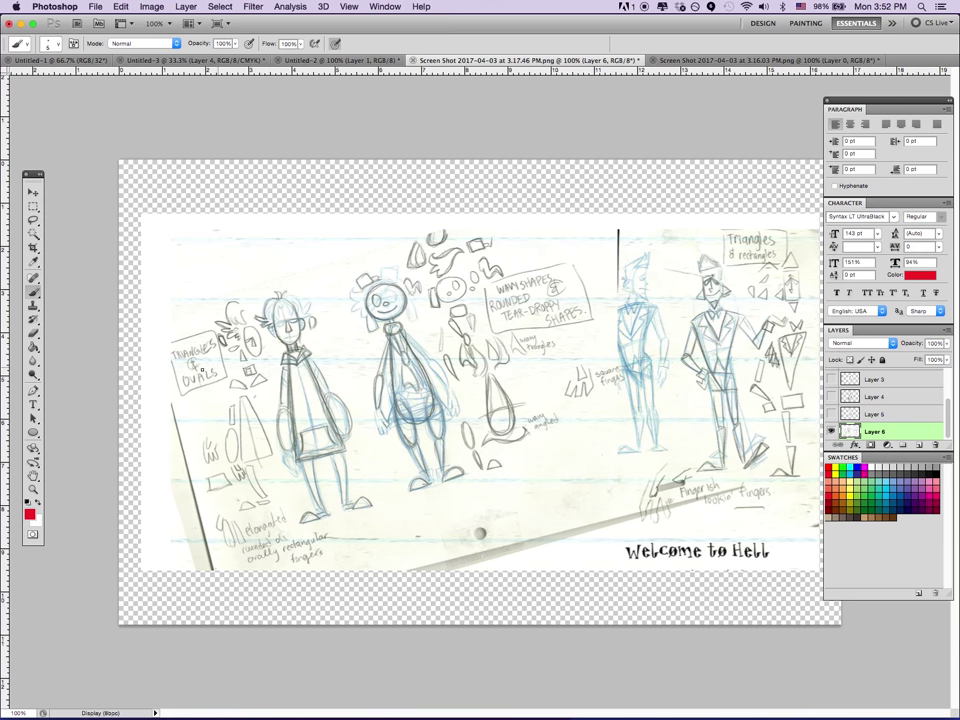
mouse_move(254, 323)
left_mouse_down()
mouse_move(245, 346)
mouse_move(257, 325)
left_mouse_up()
left_click_drag(224, 321, 240, 313)
key("super+z")
left_click_drag(255, 322, 252, 325)
left_click_drag(222, 342, 238, 364)
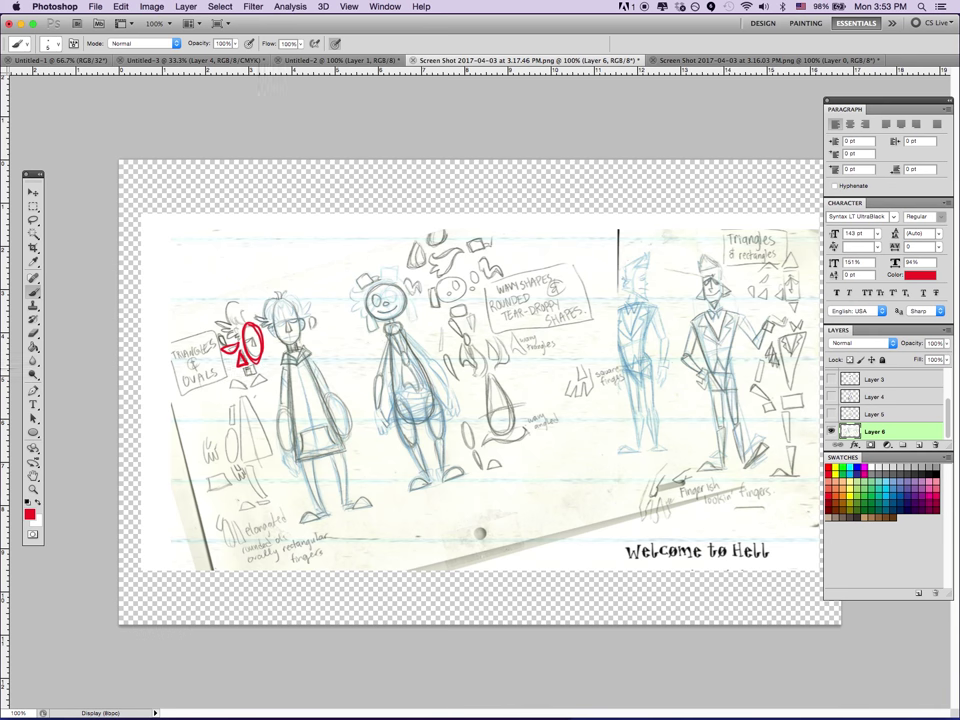
mouse_move(321, 292)
left_mouse_down()
mouse_move(317, 327)
mouse_move(339, 318)
mouse_move(322, 295)
mouse_move(339, 320)
left_mouse_up()
mouse_move(311, 329)
left_mouse_down()
mouse_move(311, 350)
mouse_move(318, 340)
left_mouse_up()
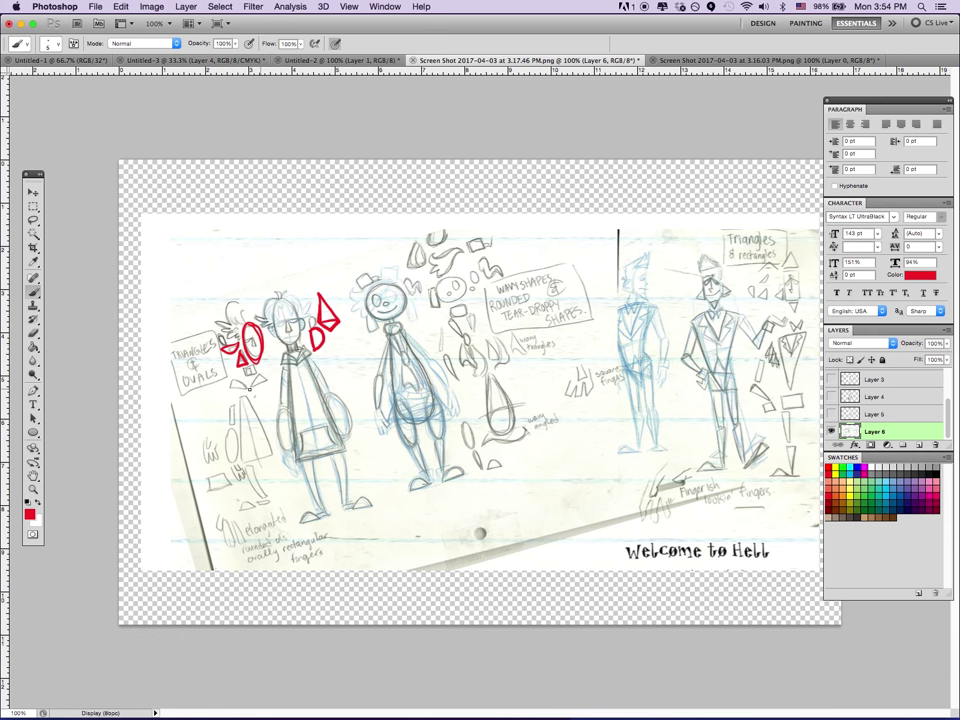
Sketch the leftmost character's collar shapes and an enlarged head with collar in the sheet's upper-left corner in red, and undo these strokes
mouse_move(291, 365)
left_mouse_down()
mouse_move(281, 355)
mouse_move(292, 364)
mouse_move(228, 389)
mouse_move(250, 390)
left_mouse_up()
mouse_move(163, 238)
left_mouse_down()
mouse_move(214, 254)
mouse_move(195, 226)
mouse_move(162, 307)
mouse_move(170, 332)
mouse_move(208, 315)
mouse_move(177, 311)
mouse_move(165, 289)
mouse_move(177, 283)
mouse_move(214, 320)
left_mouse_up()
mouse_move(212, 268)
left_mouse_down()
mouse_move(236, 292)
mouse_move(222, 328)
left_mouse_up()
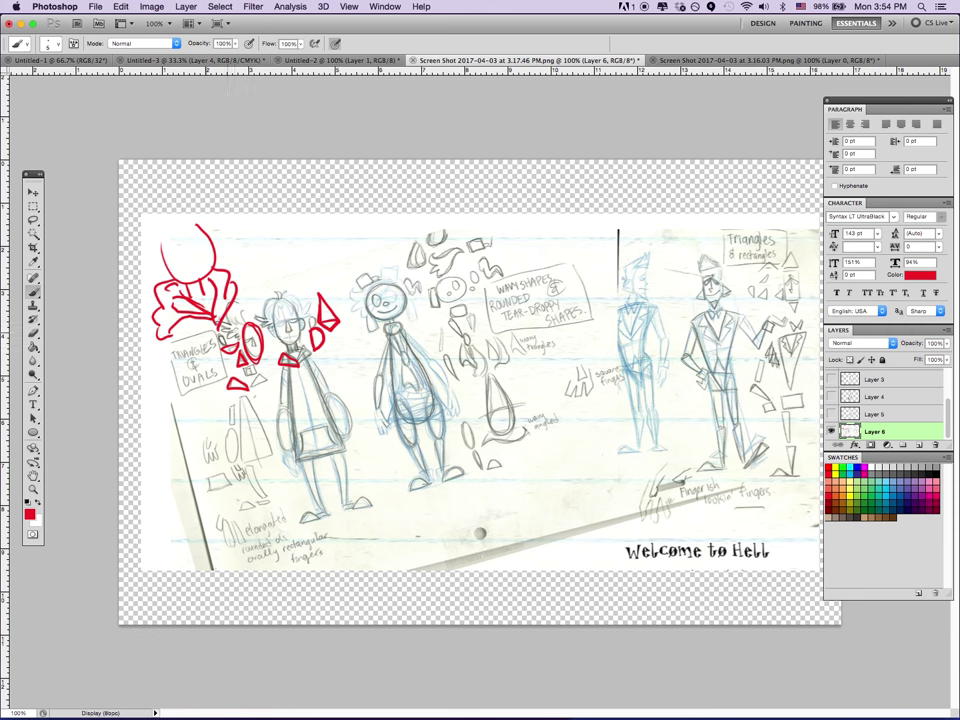
left_click_drag(162, 312, 160, 380)
left_click_drag(215, 320, 253, 289)
key("super+z")
key("super+z")
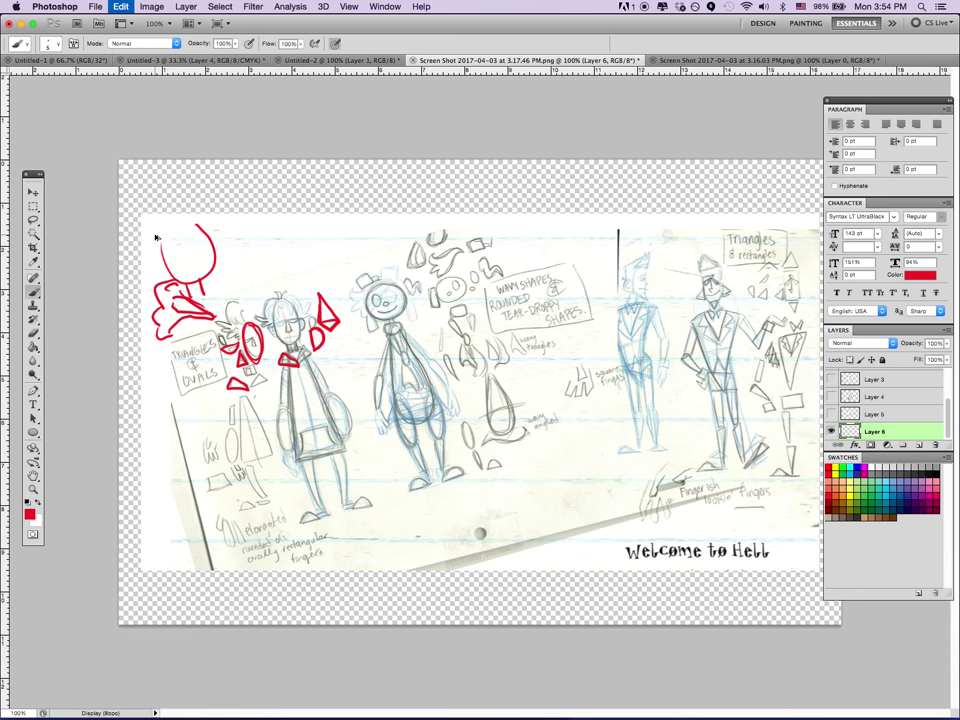
key("super+z")
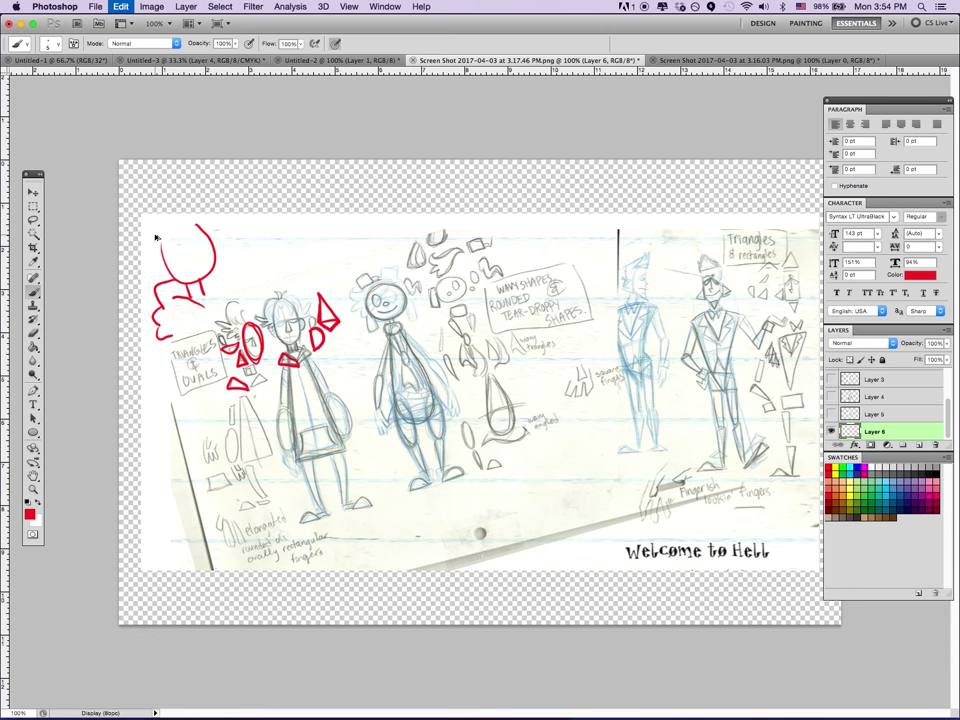
key("super+z")
key("super+z")
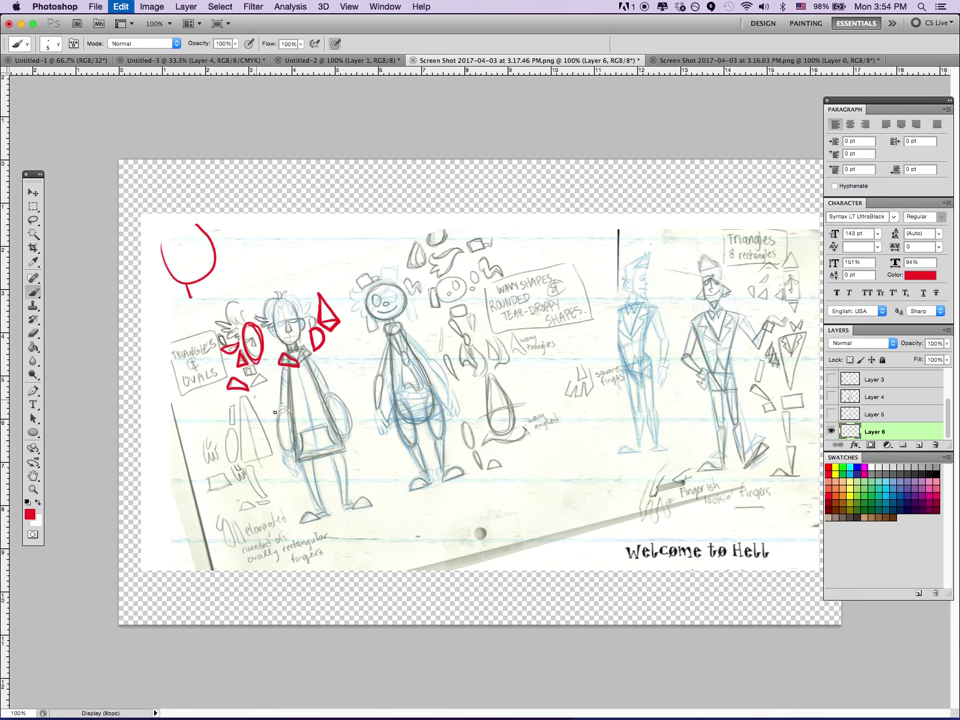
key("super+z")
key("super+z")
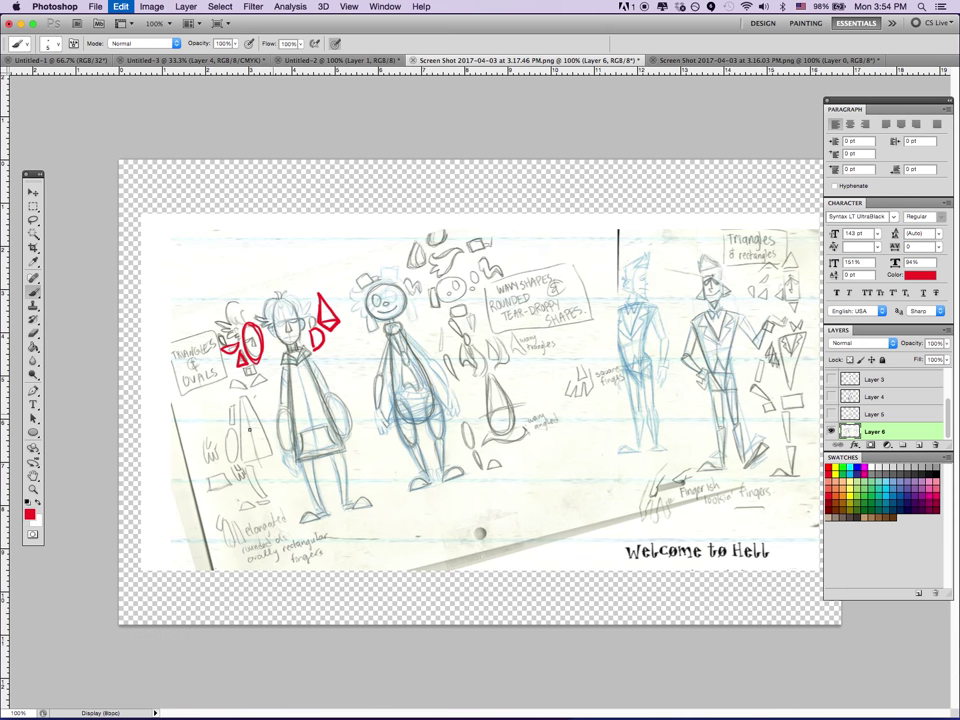
Trace the leftmost shape breakdown's triangular coat, rectangular upper arm and oval sleeve in red, and undo the larger sleeve outline beside them
mouse_move(244, 397)
left_mouse_down()
mouse_move(270, 461)
mouse_move(246, 398)
left_mouse_up()
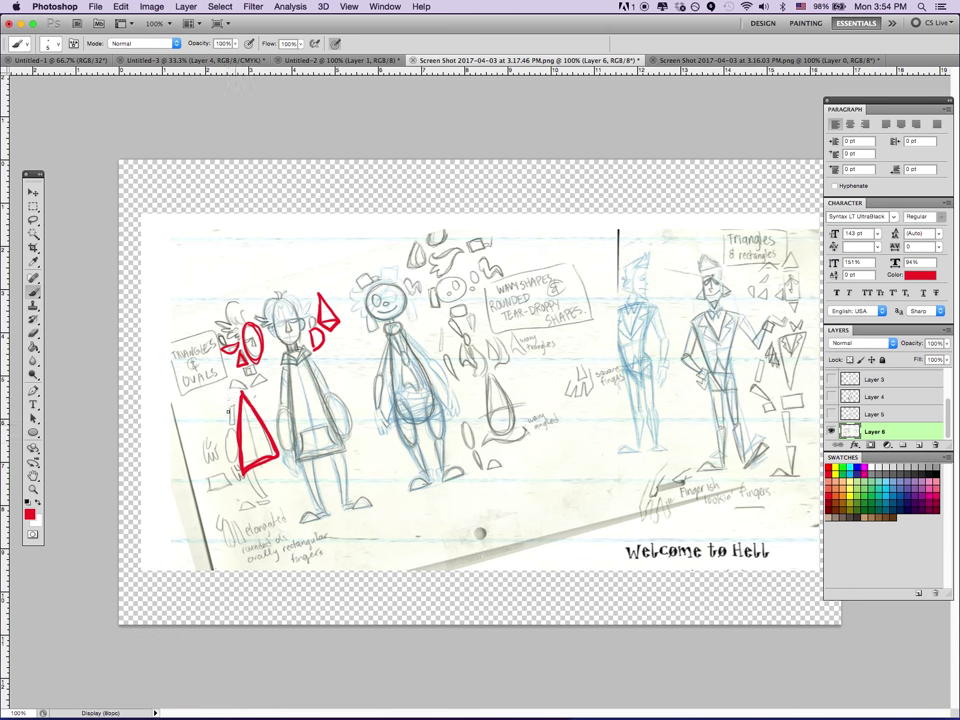
left_click_drag(228, 399, 229, 470)
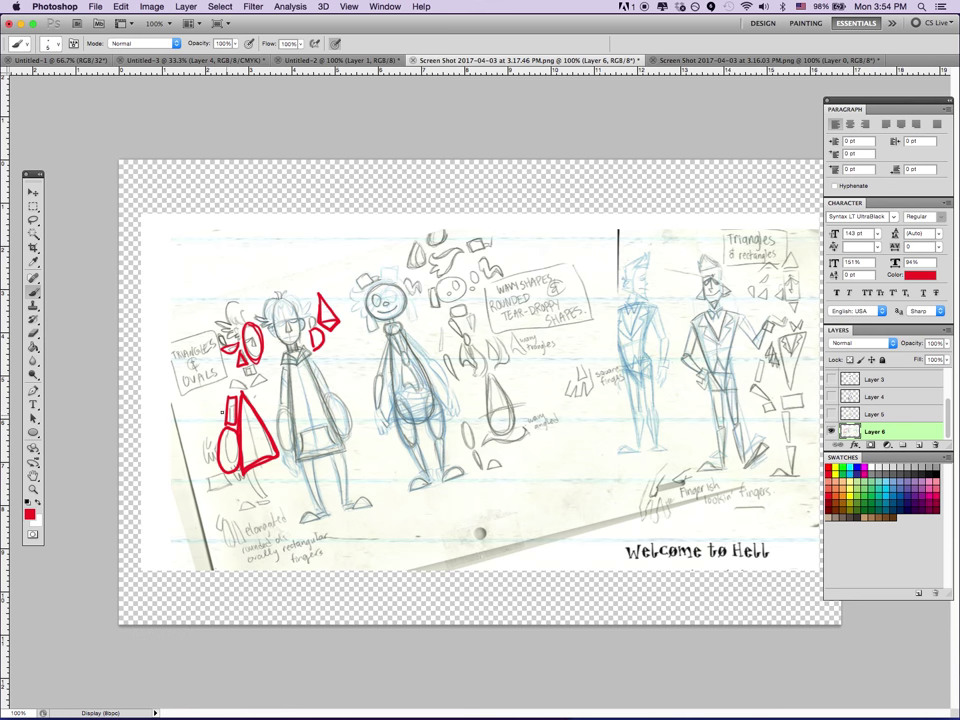
mouse_move(216, 395)
left_mouse_down()
mouse_move(198, 461)
mouse_move(222, 450)
mouse_move(222, 400)
left_mouse_up()
left_click_drag(216, 472, 206, 486)
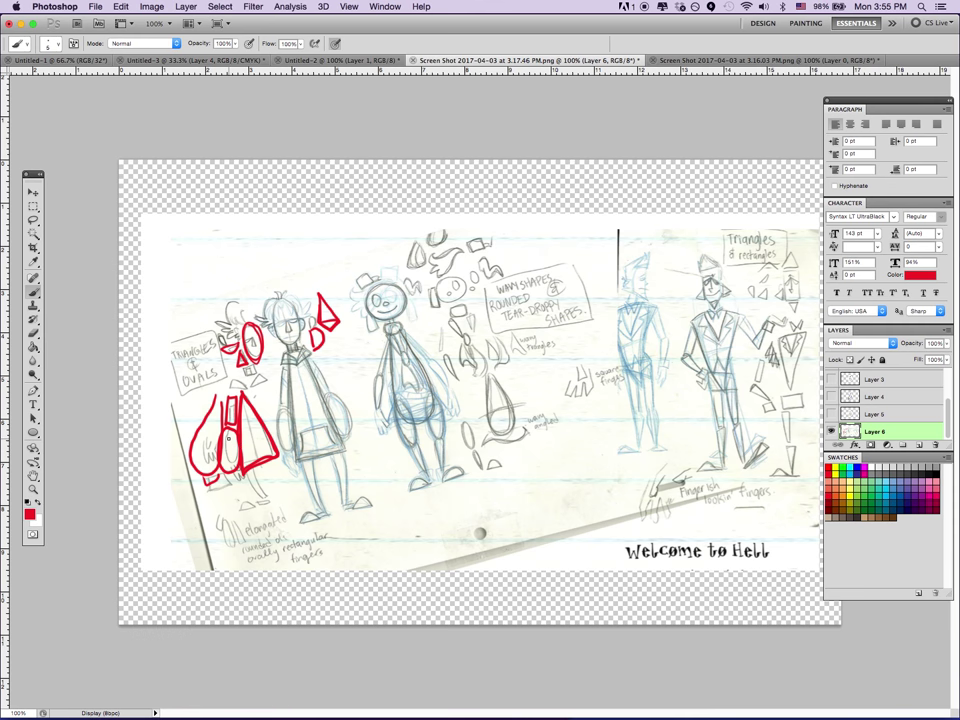
key("super+z")
key("super+z")
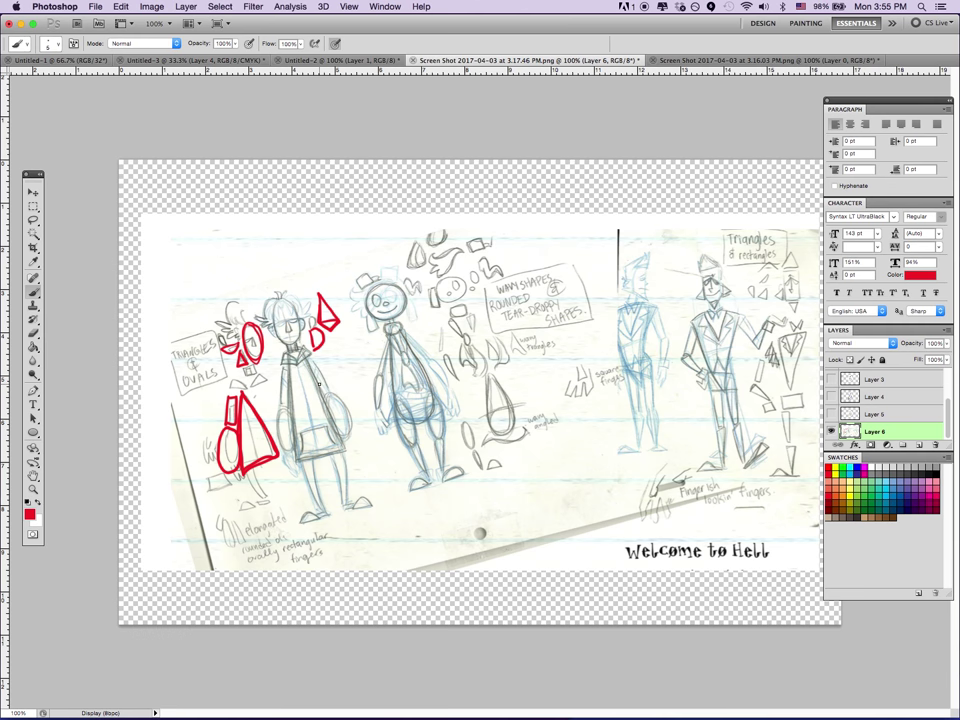
Draw the leftmost shape breakdown's legs and shoes in red, and undo the extra strokes beside them
left_click_drag(254, 466, 273, 505)
mouse_move(273, 505)
left_mouse_down()
mouse_move(246, 519)
mouse_move(248, 545)
mouse_move(300, 521)
left_mouse_up()
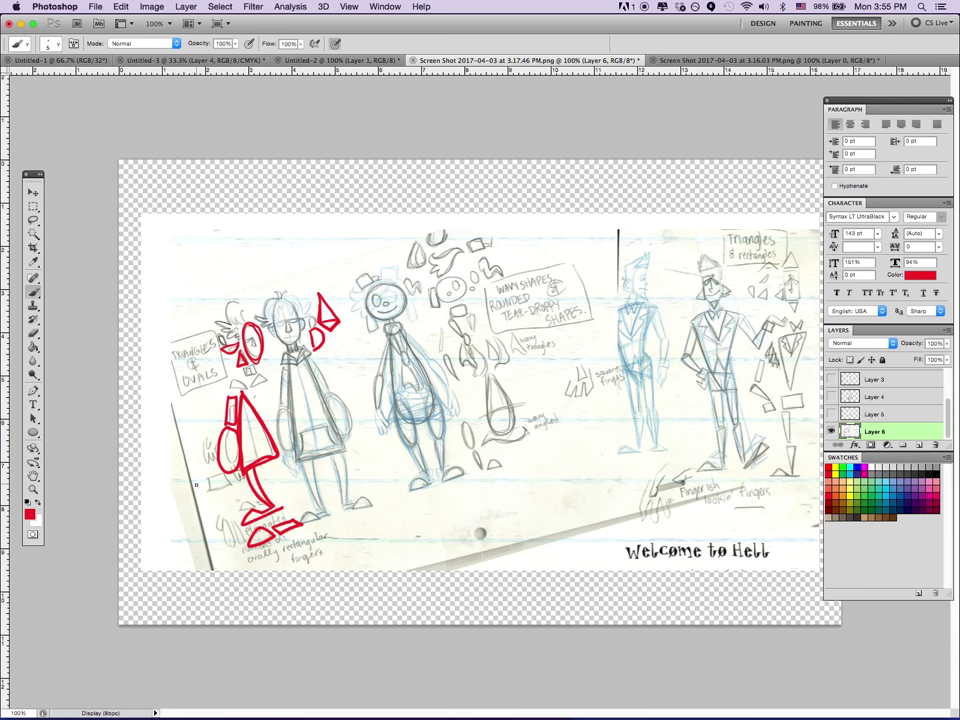
mouse_move(200, 503)
left_mouse_down()
mouse_move(192, 530)
mouse_move(226, 582)
mouse_move(232, 525)
mouse_move(252, 530)
left_mouse_up()
key("ctrl+alt+z")
key("ctrl+alt+z")
key("ctrl+alt+z")
Outline the middle character's round head, teardrop body and arm, plus its breakdown's arm, hand and wavy angled shapes, in red
mouse_move(392, 283)
left_mouse_down()
mouse_move(366, 298)
mouse_move(396, 316)
mouse_move(404, 287)
left_mouse_up()
mouse_move(397, 329)
left_mouse_down()
mouse_move(388, 385)
mouse_move(420, 425)
mouse_move(432, 350)
mouse_move(398, 330)
left_mouse_up()
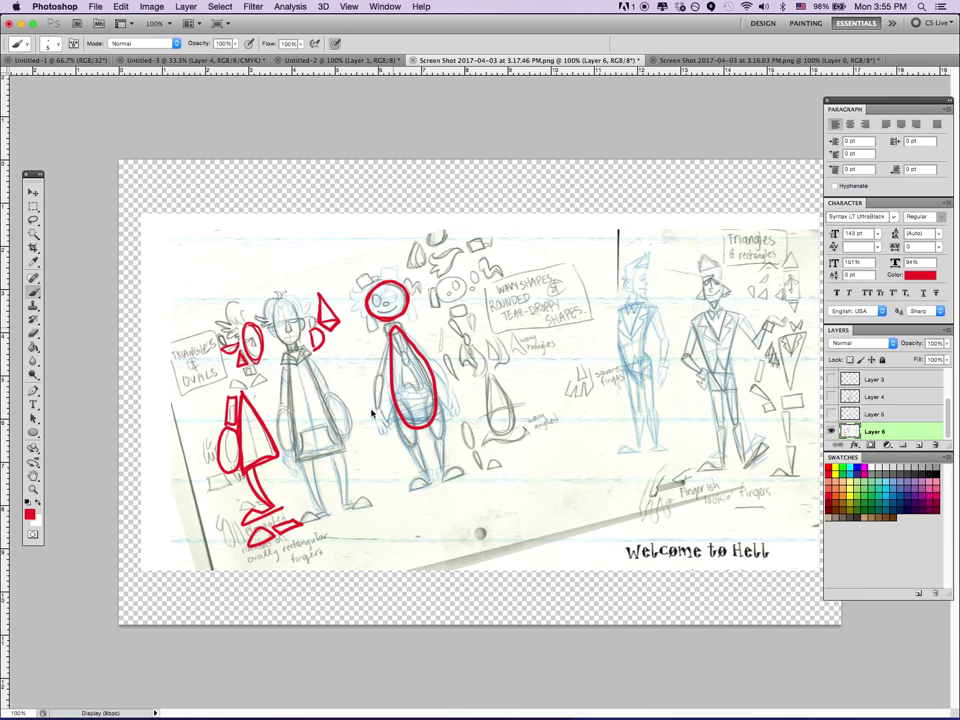
mouse_move(376, 406)
left_mouse_down()
mouse_move(373, 382)
mouse_move(386, 371)
mouse_move(382, 404)
left_mouse_up()
left_click_drag(460, 334, 461, 337)
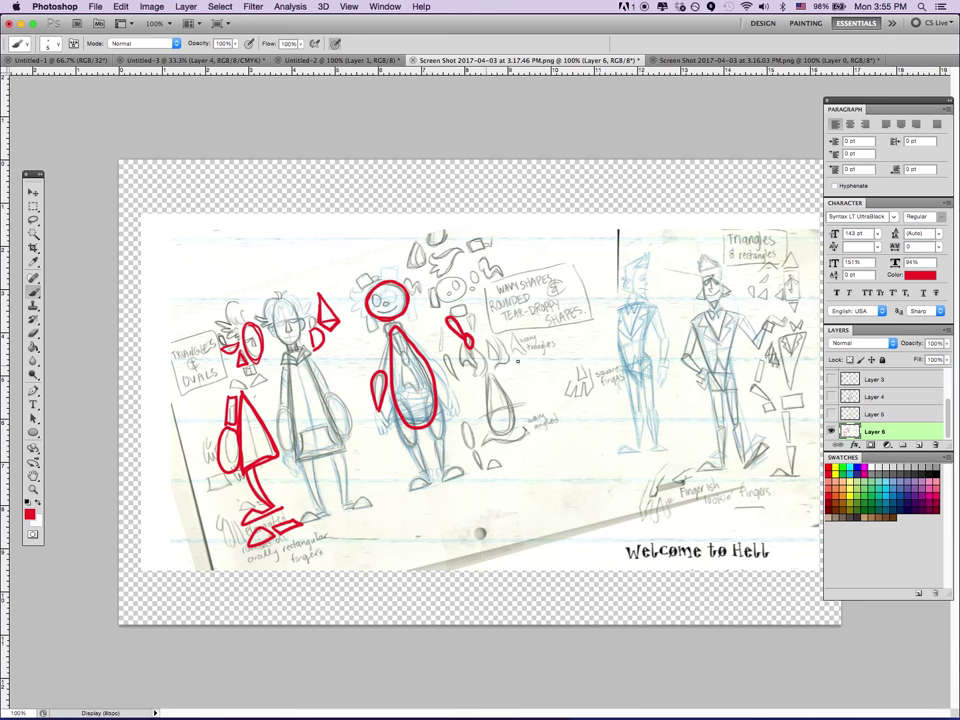
left_click_drag(468, 348, 488, 385)
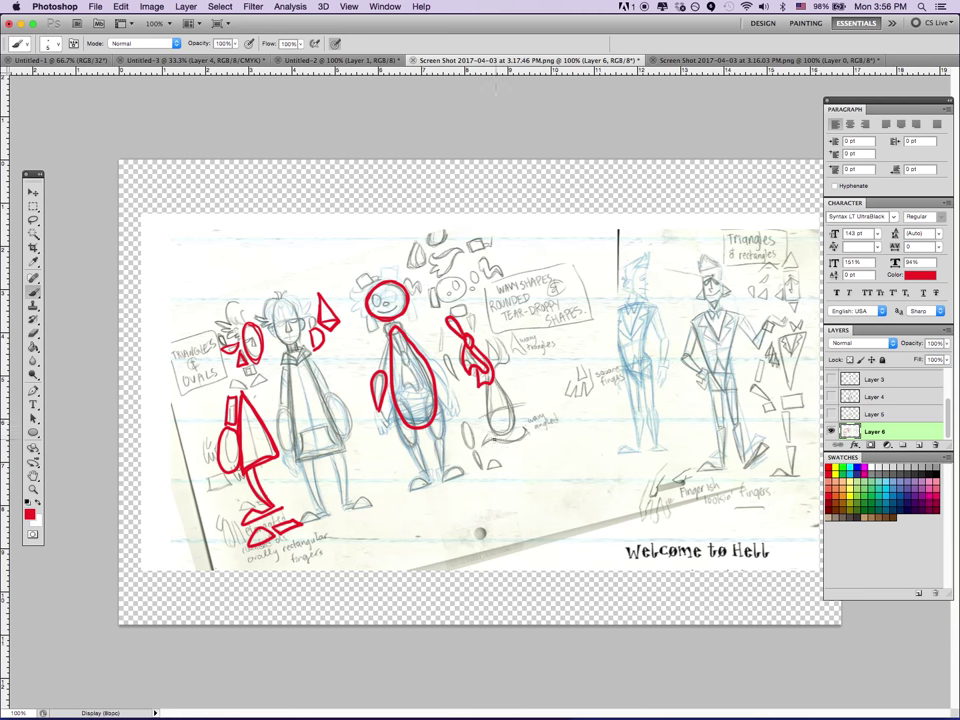
mouse_move(482, 446)
left_mouse_down()
mouse_move(524, 432)
mouse_move(530, 451)
left_mouse_up()
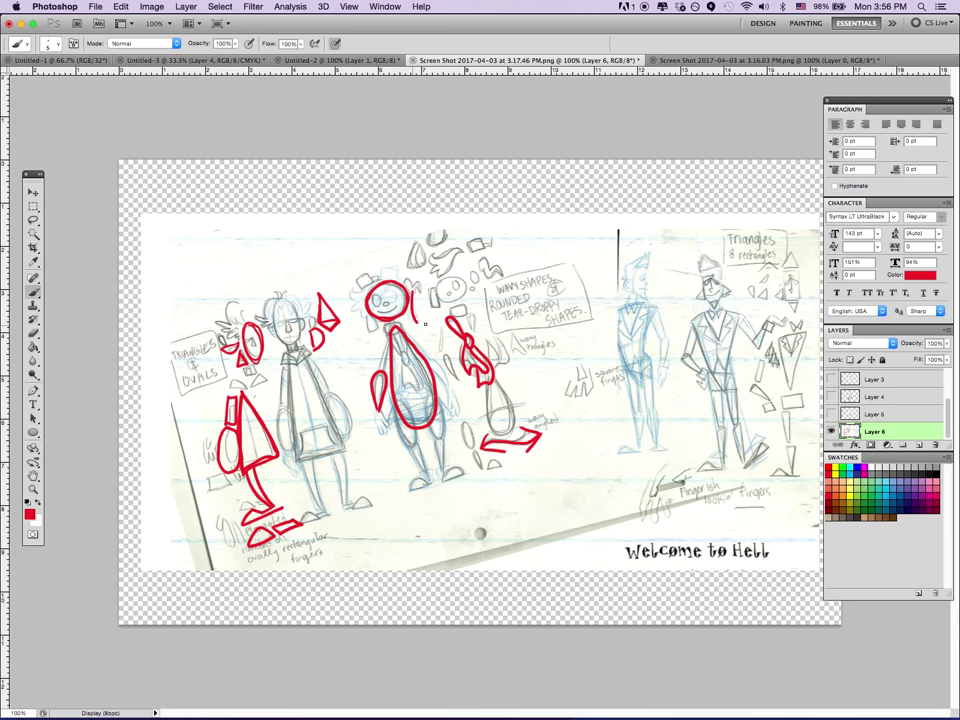
Draw the middle character's teardrop hair lock and goggles in red, and undo the strokes over the wavy shape above the head
key("ctrl+z")
left_click_drag(377, 318, 368, 337)
mouse_move(418, 302)
left_mouse_down()
mouse_move(414, 328)
mouse_move(413, 287)
left_mouse_up()
mouse_move(356, 267)
left_mouse_down()
mouse_move(372, 284)
mouse_move(384, 266)
mouse_move(402, 263)
left_mouse_up()
mouse_move(463, 251)
left_mouse_down()
mouse_move(430, 266)
mouse_move(440, 272)
mouse_move(467, 252)
mouse_move(435, 268)
mouse_move(460, 255)
mouse_move(415, 262)
left_mouse_up()
key("super+alt+z")
key("super+alt+z")
key("super+alt+z")
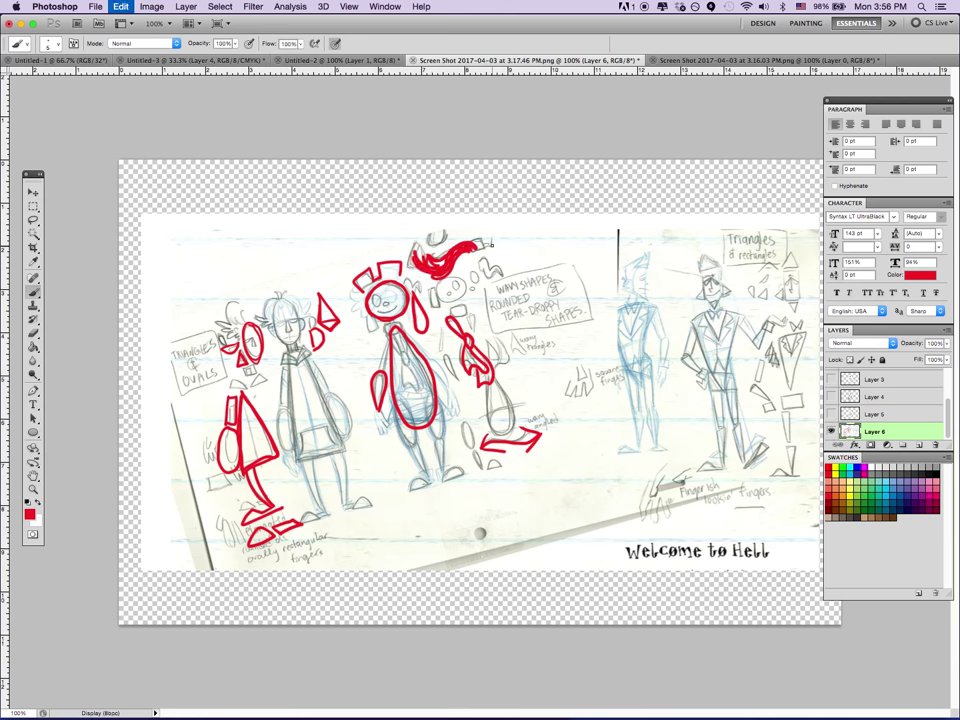
key("super+alt+z")
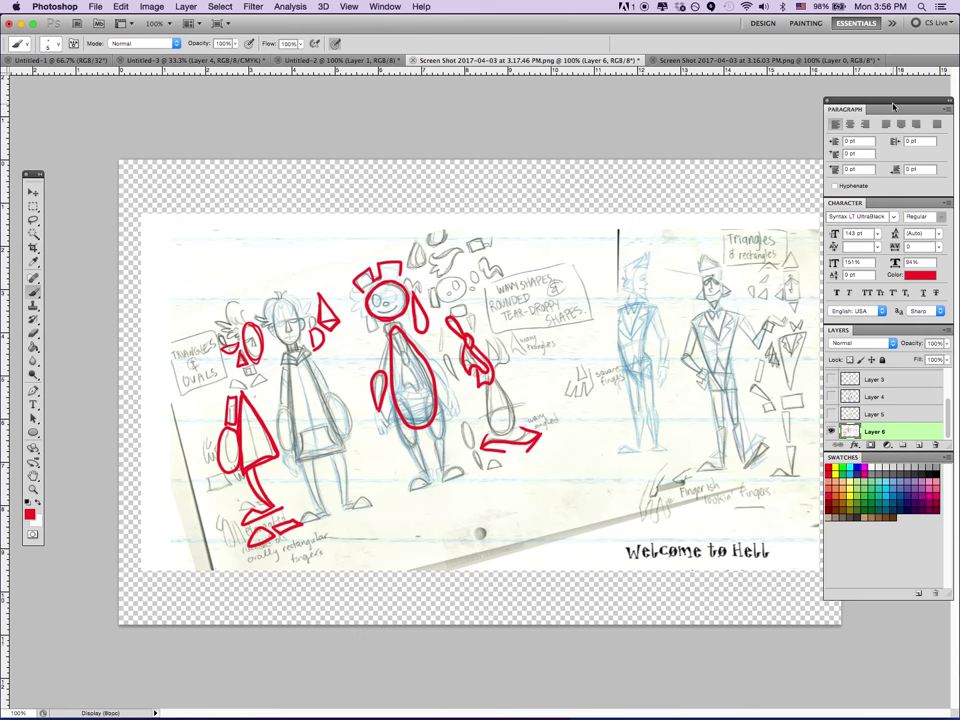
Trace the suited character's triangular head shapes, tapered torso, legs, foot and bent arms in red
scroll(893, 106, "down", 1)
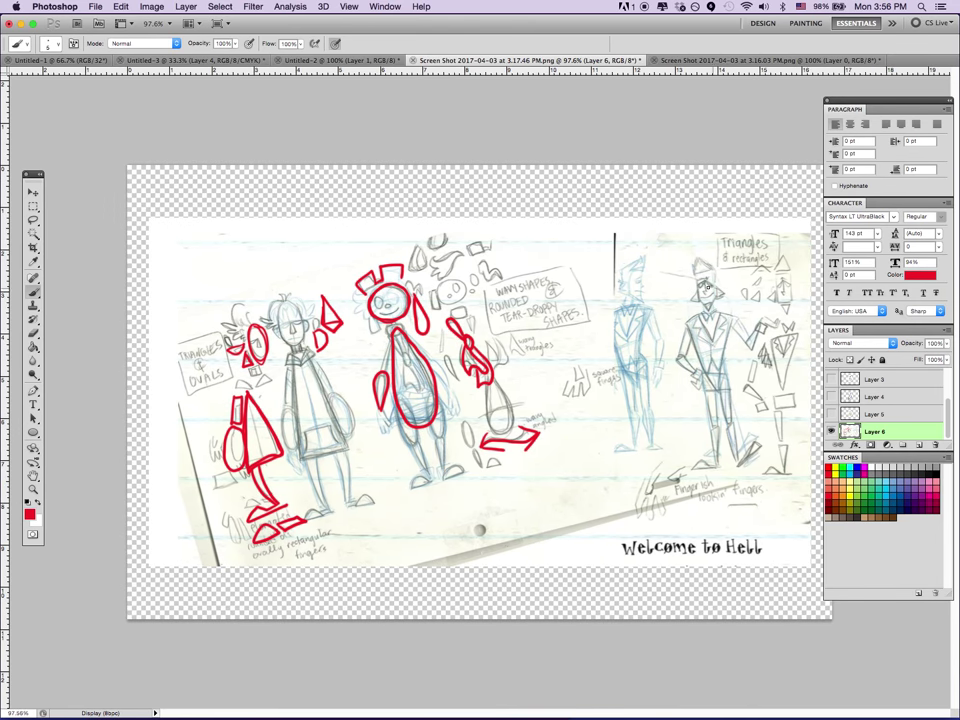
mouse_move(694, 300)
left_mouse_down()
mouse_move(700, 268)
mouse_move(716, 266)
mouse_move(716, 297)
mouse_move(694, 301)
mouse_move(688, 296)
mouse_move(716, 282)
mouse_move(731, 293)
mouse_move(699, 252)
mouse_move(716, 268)
left_mouse_up()
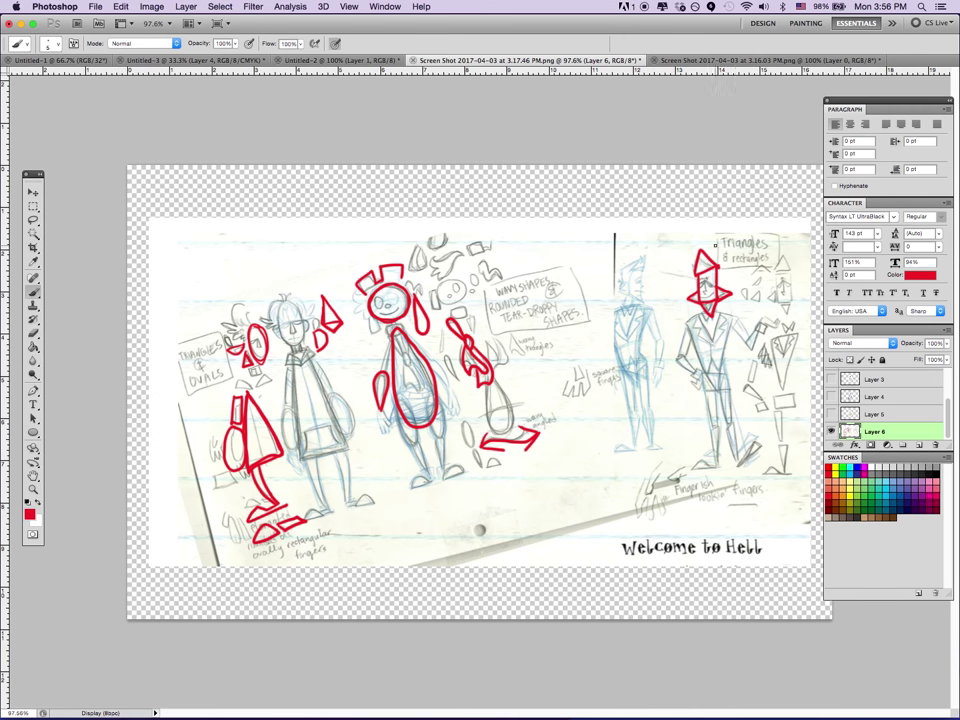
mouse_move(687, 320)
left_mouse_down()
mouse_move(735, 317)
mouse_move(712, 396)
mouse_move(688, 320)
left_mouse_up()
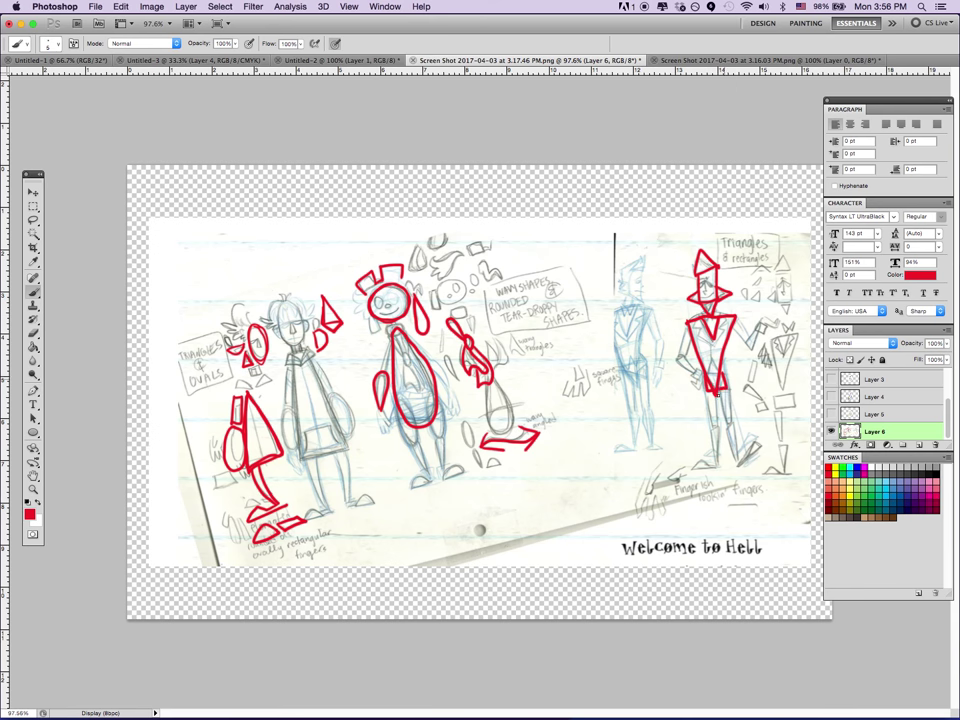
mouse_move(711, 395)
left_mouse_down()
mouse_move(729, 424)
mouse_move(717, 467)
mouse_move(679, 475)
left_mouse_up()
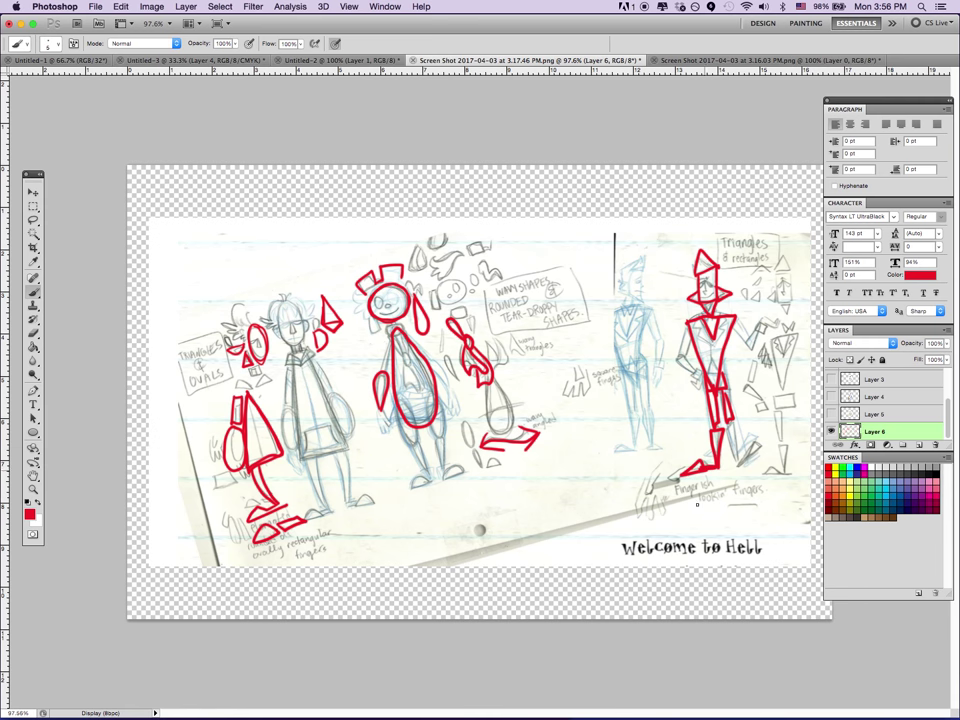
left_click_drag(746, 344, 762, 321)
left_click_drag(687, 358, 675, 328)
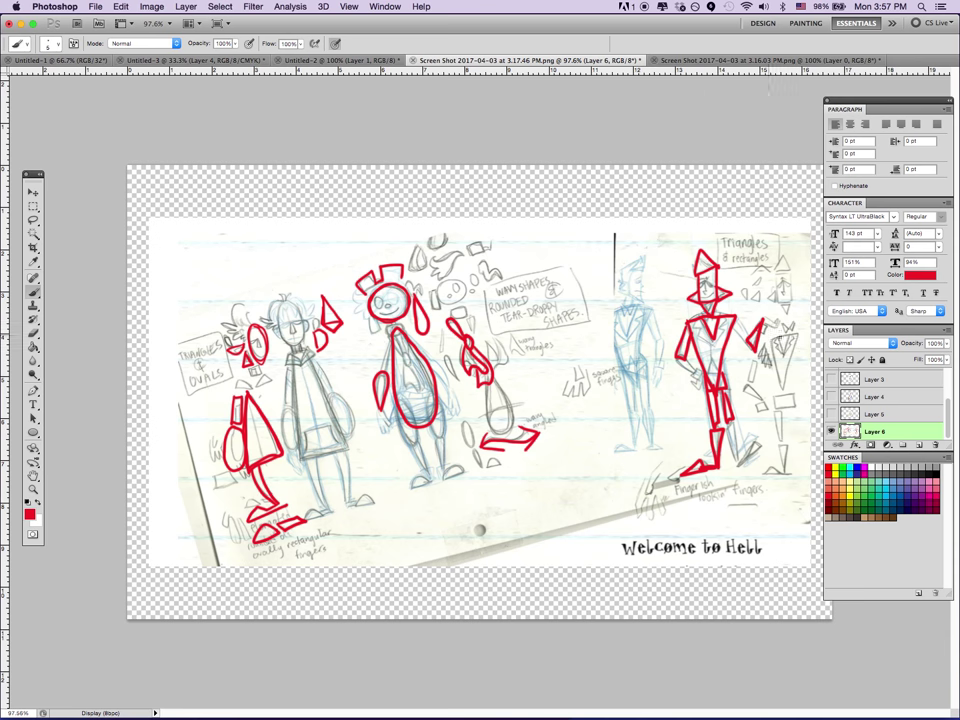
Mark the suited character's hand and the small triangles and rectangle in its shape breakdown in red
left_click_drag(765, 328, 782, 318)
left_click_drag(765, 274, 755, 289)
left_click_drag(766, 300, 772, 288)
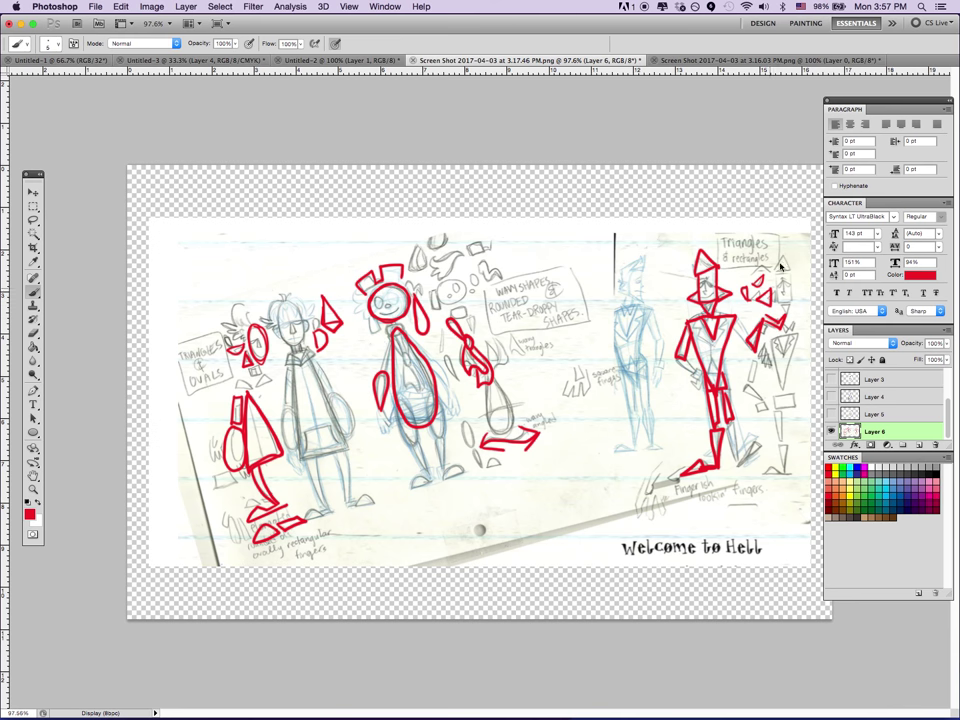
left_click_drag(775, 396, 795, 391)
Hide Layer 6, and show and select Layer 5 with the goggled character
left_click(831, 430)
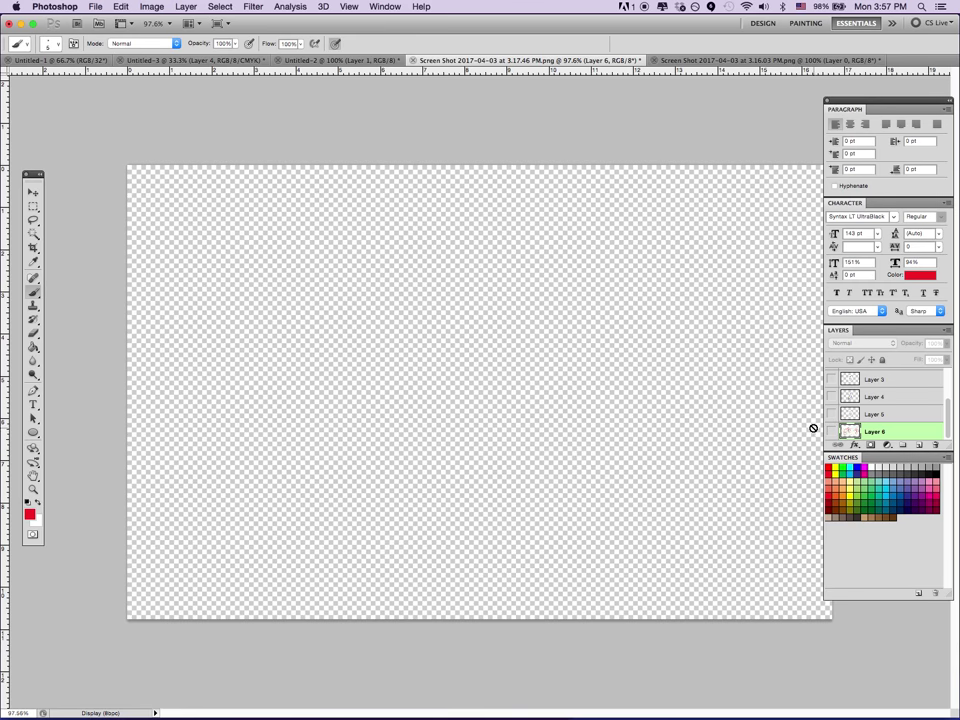
left_click(832, 415)
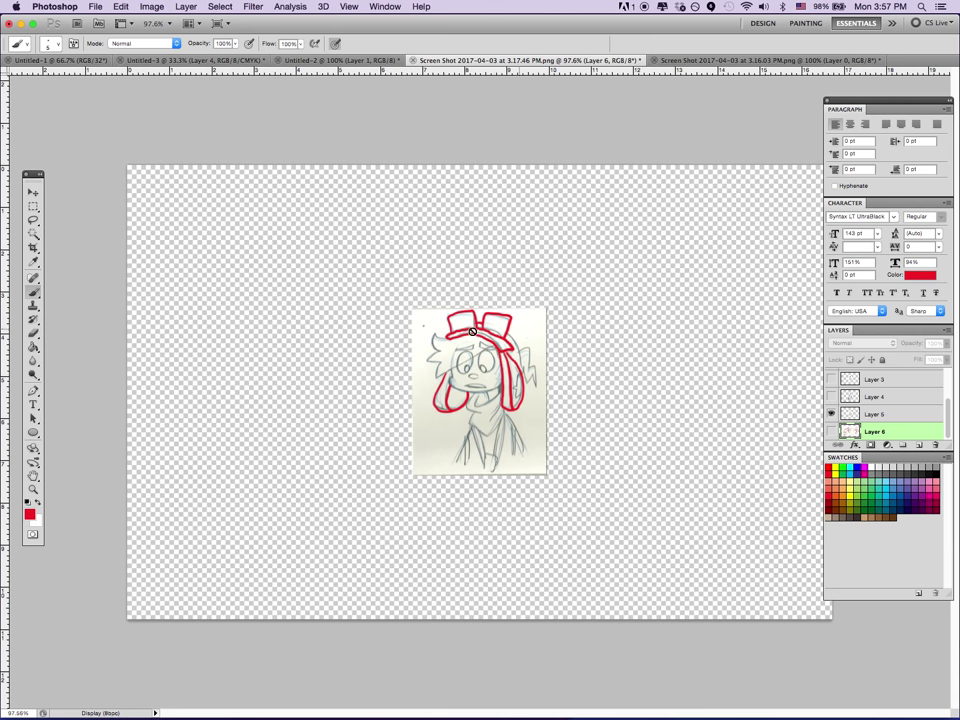
left_click(884, 417)
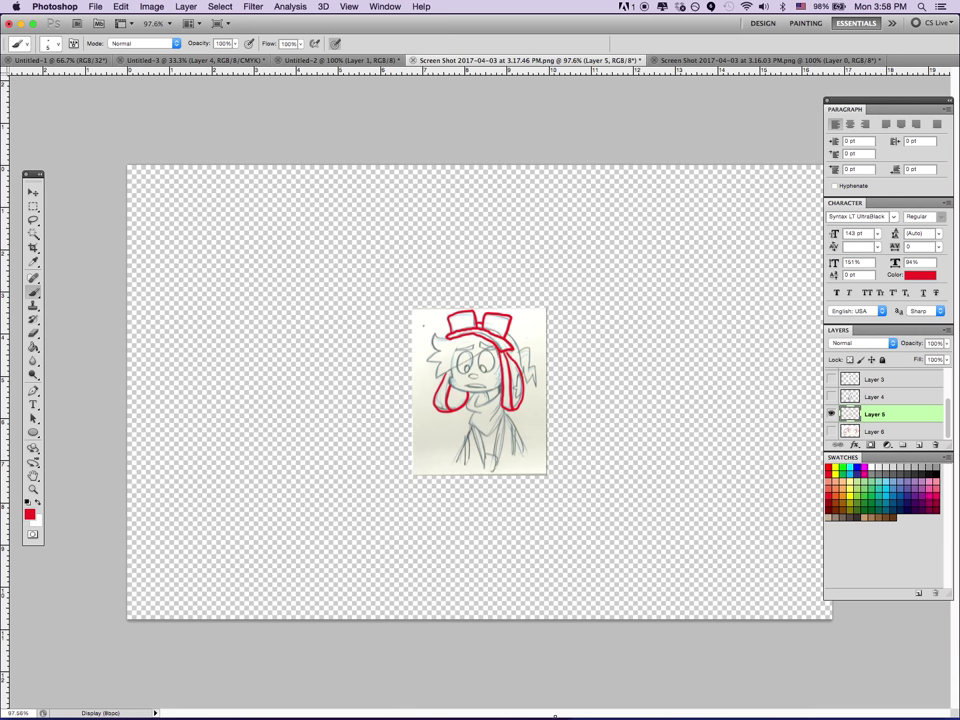
Switch to Chrome, place its window over the canvas, and open the video Welcome to Hell [HI-DEF Release] from the YouTube results
key("Tab")
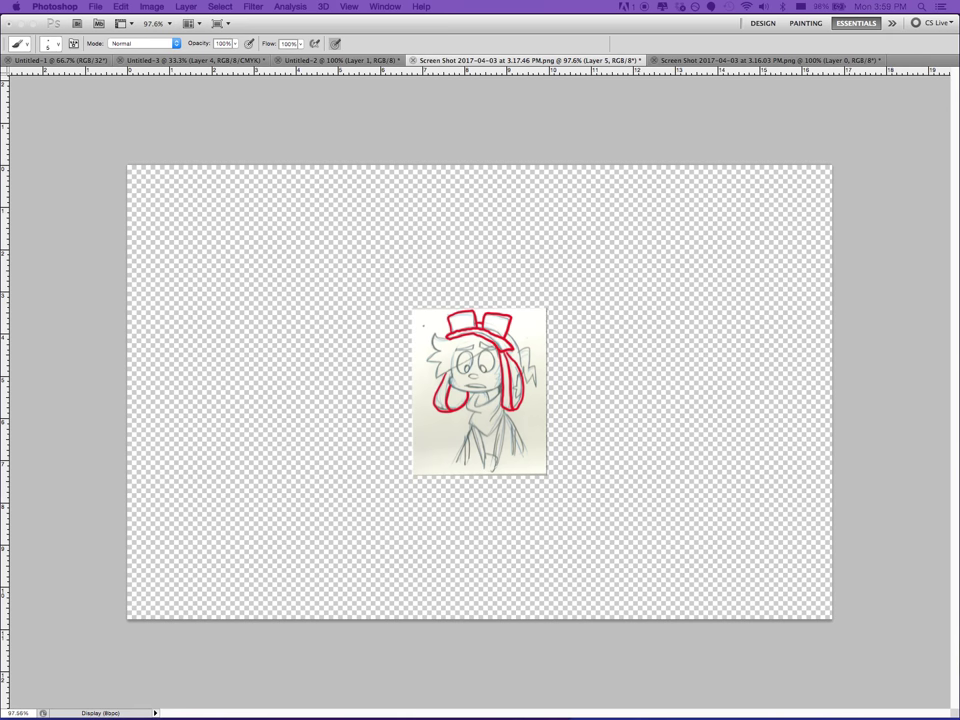
left_click(46, 52)
left_click_drag(555, 42, 683, 134)
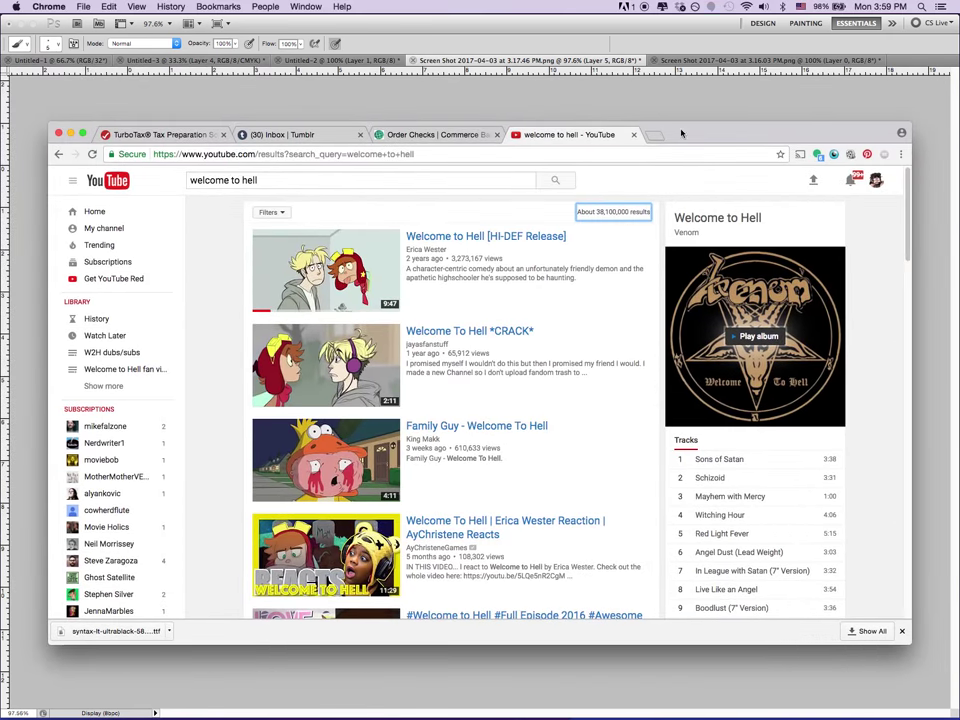
left_click(433, 240)
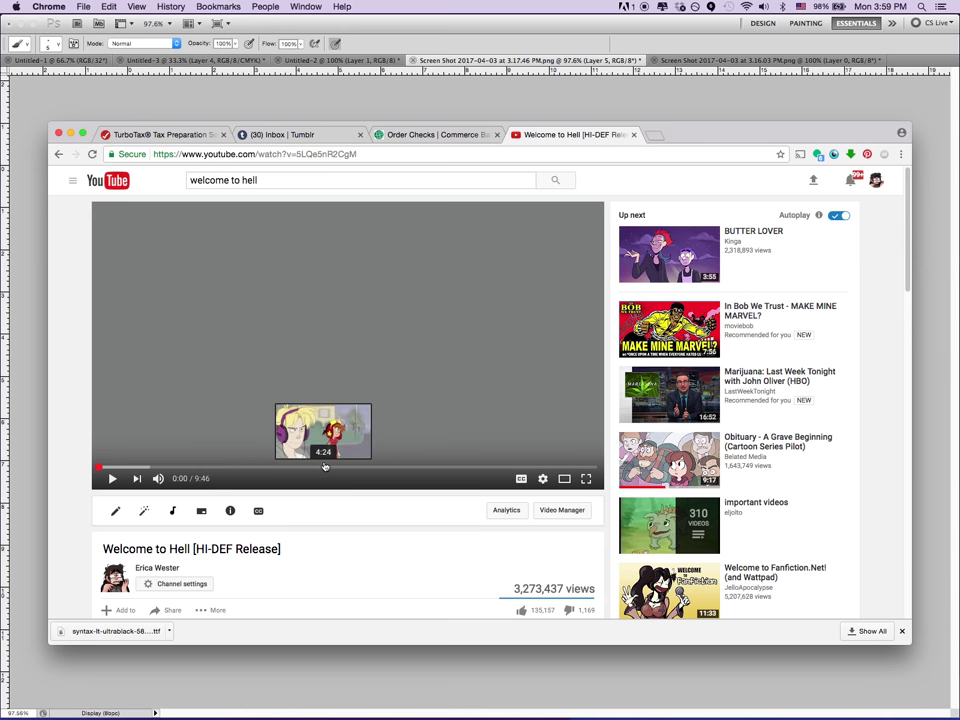
Skim the video's street scene between 4:22 and 4:28 to compare the shapes of the blond and goggled characters
left_click(323, 467)
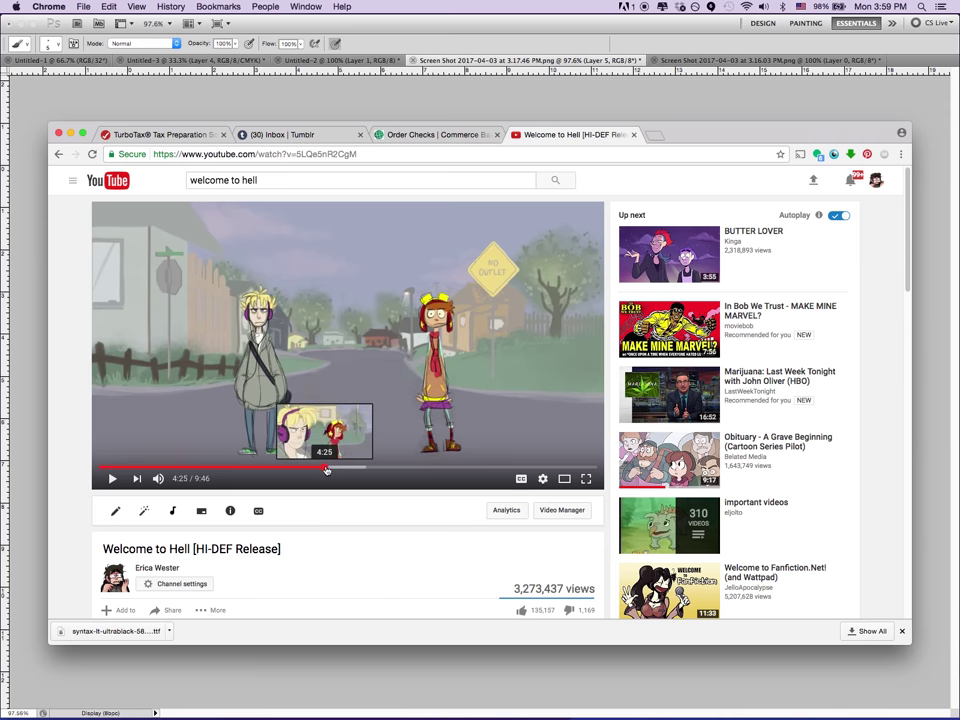
left_click(327, 467)
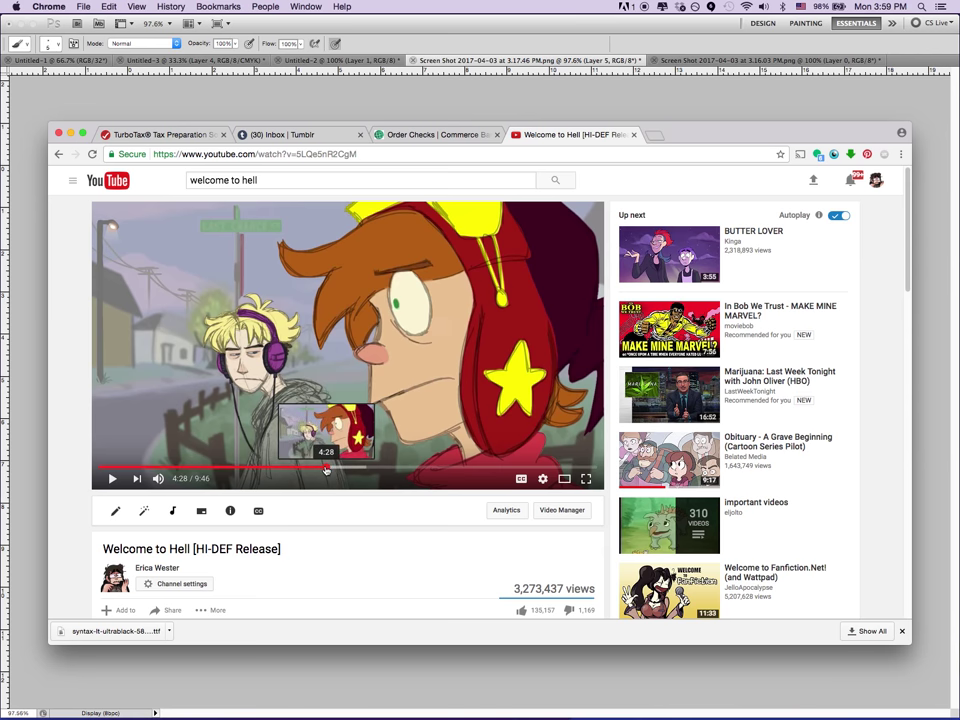
left_click(322, 467)
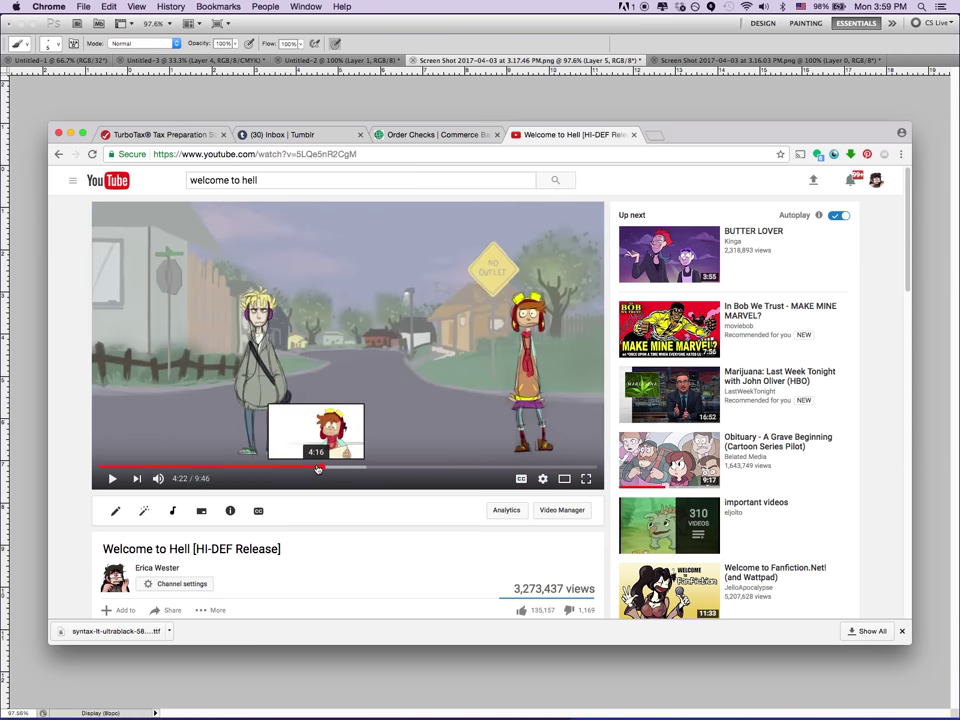
left_click_drag(322, 470, 329, 469)
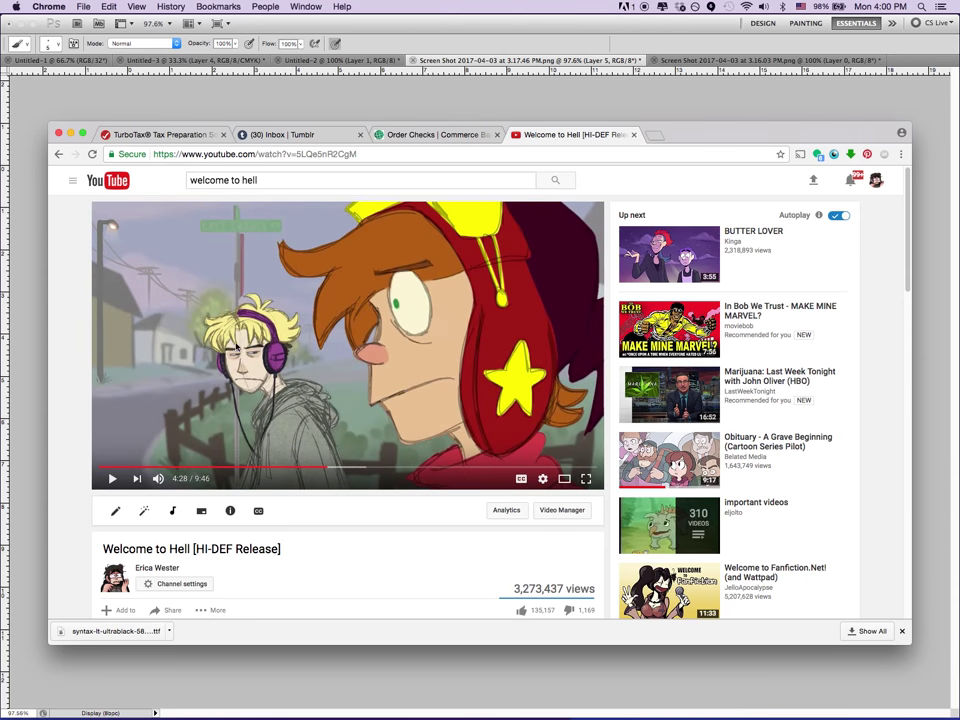
Skim the bus scene between 4:44 and 4:52 to examine both characters' poses and silhouettes
left_click(340, 467)
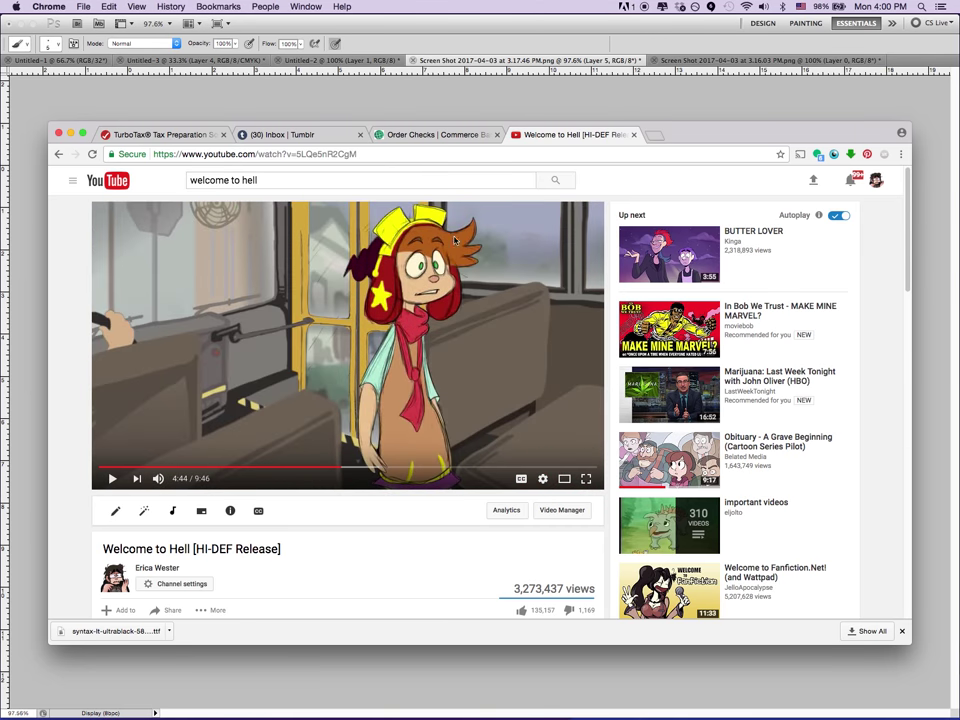
left_click_drag(340, 467, 346, 470)
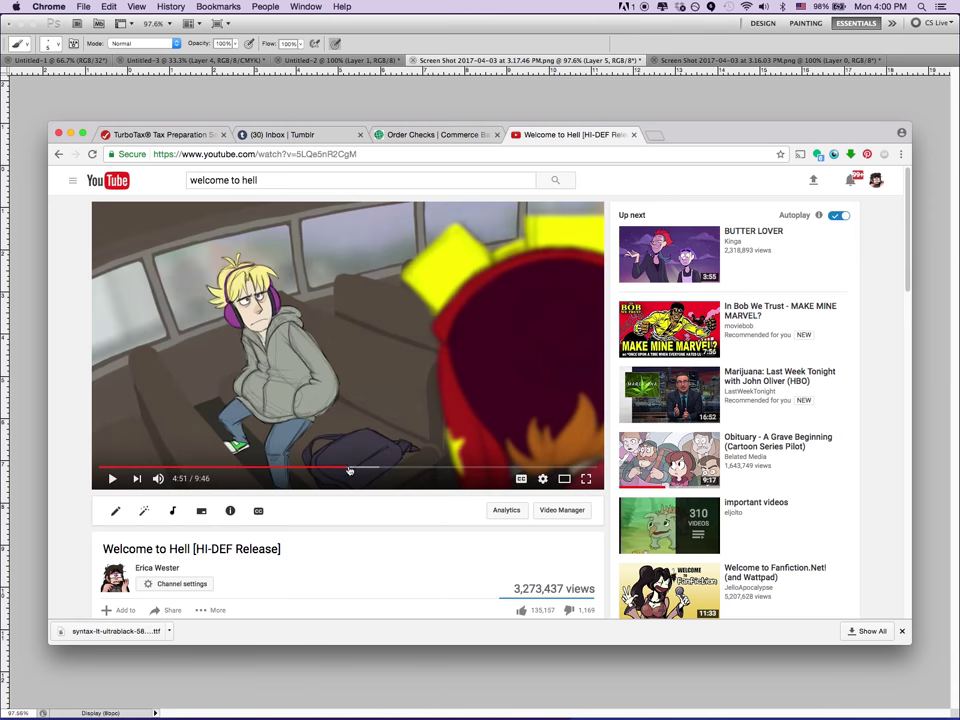
left_click(343, 468)
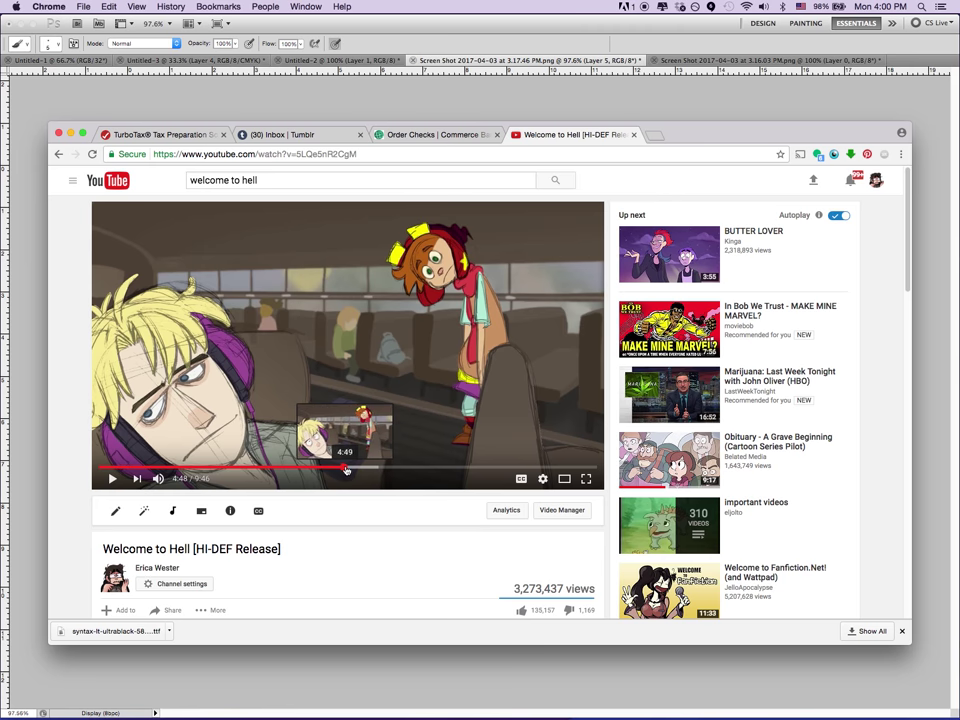
left_click_drag(347, 470, 348, 471)
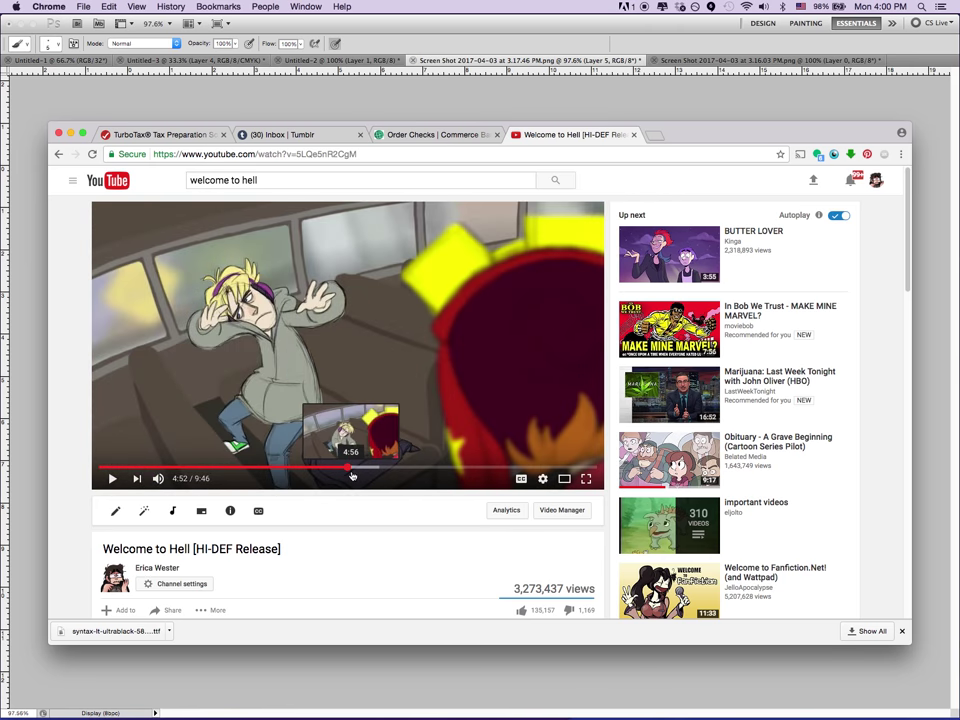
left_click_drag(348, 470, 350, 470)
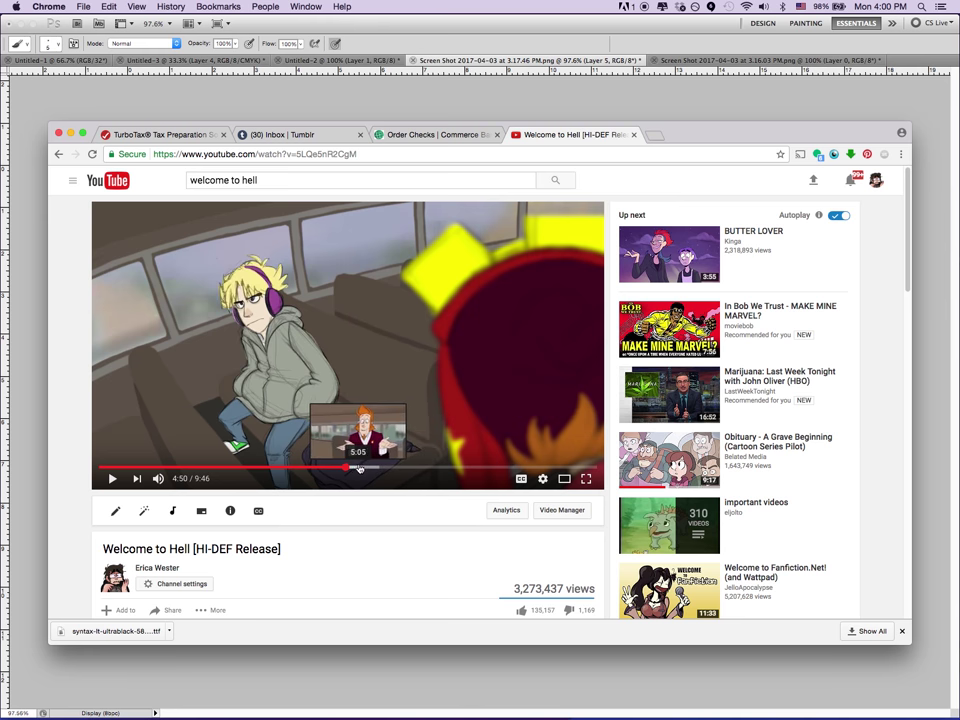
Check the character designs in the video at 5:05, 5:41, 5:46 and 6:11
left_click(358, 467)
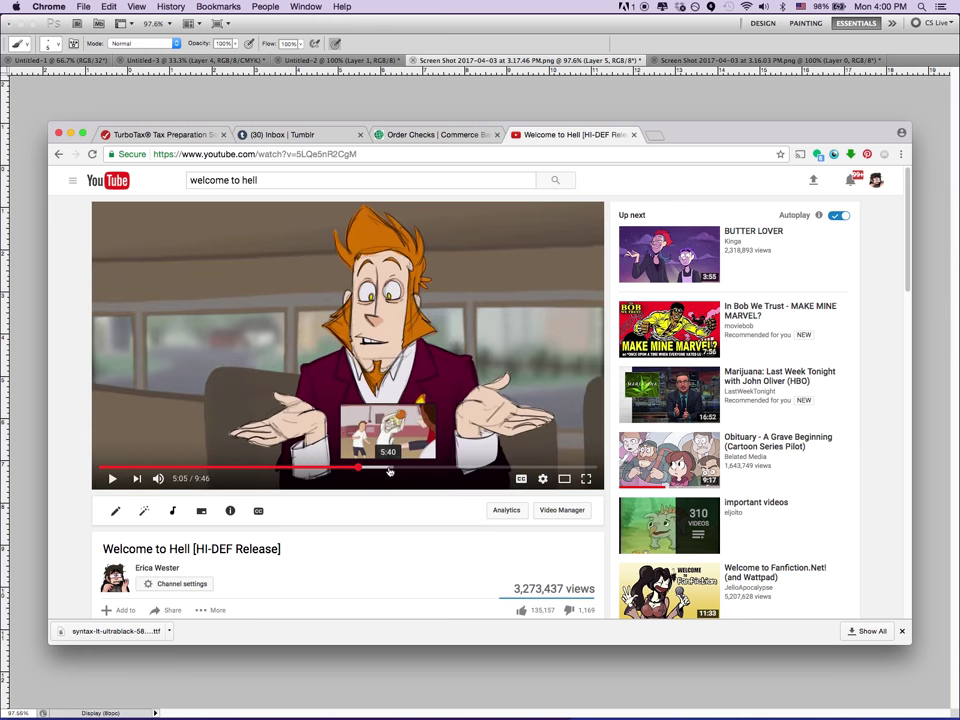
left_click(389, 469)
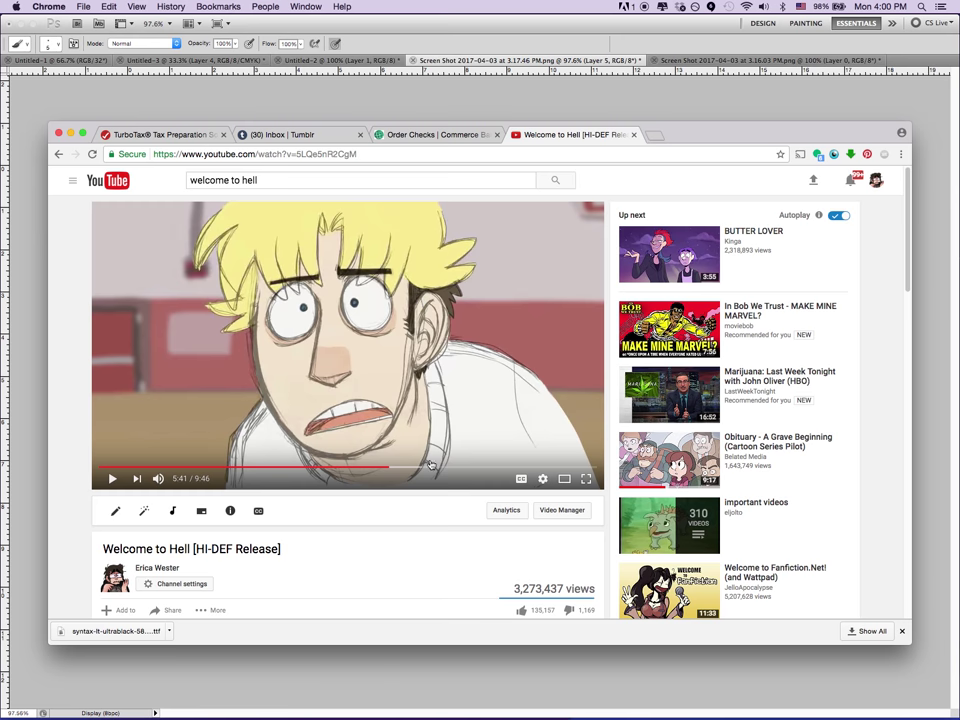
left_click(395, 466)
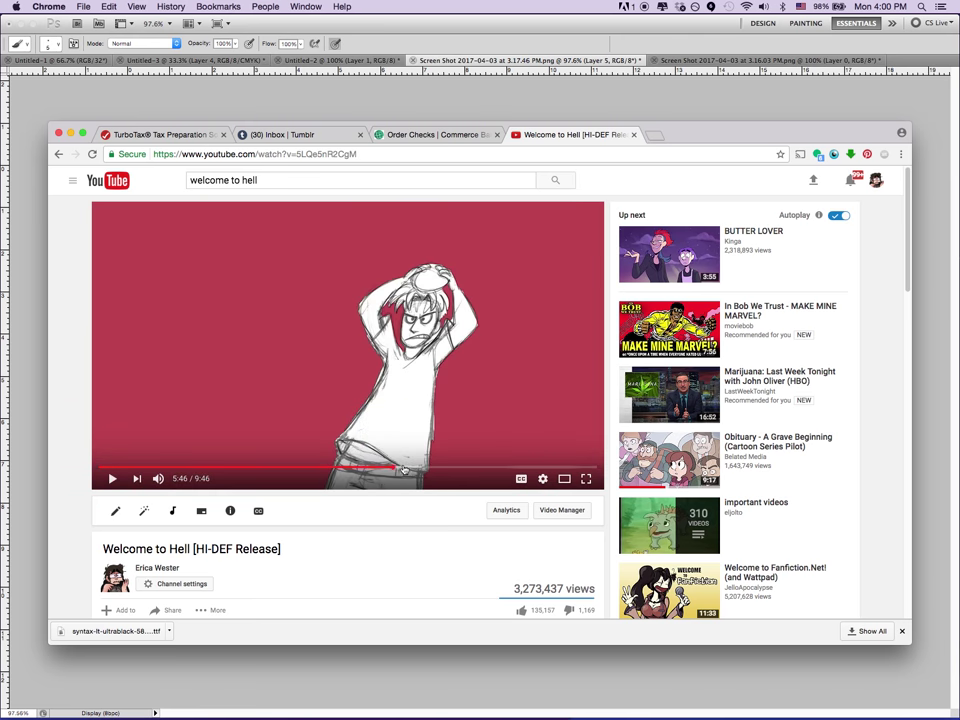
left_click(412, 467)
mouse_move(412, 468)
left_mouse_down()
mouse_move(420, 469)
mouse_move(408, 472)
mouse_move(414, 461)
left_mouse_up()
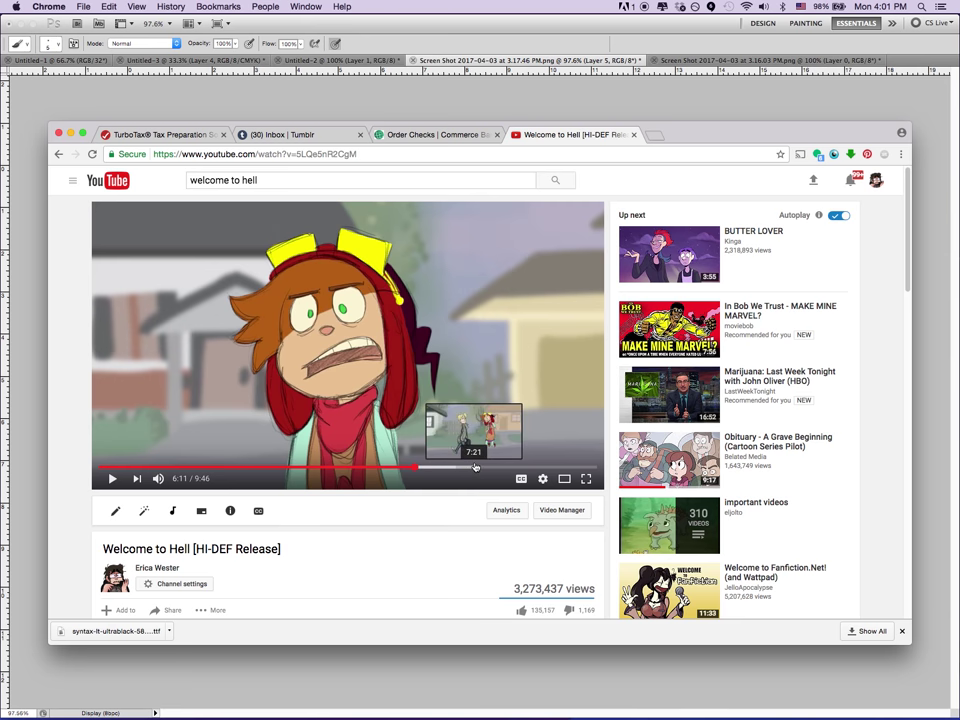
Step back and forth through the doorway scene between 7:19 and 7:29, ending at 7:29, to compare the two characters' profiles
left_click(480, 468)
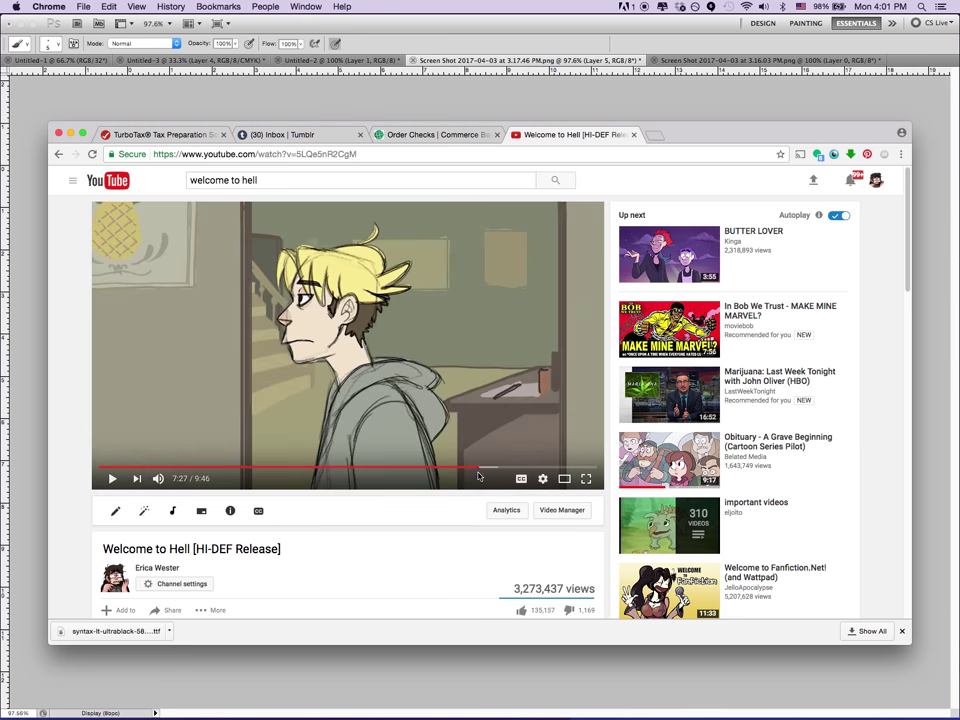
left_click_drag(492, 477, 494, 478)
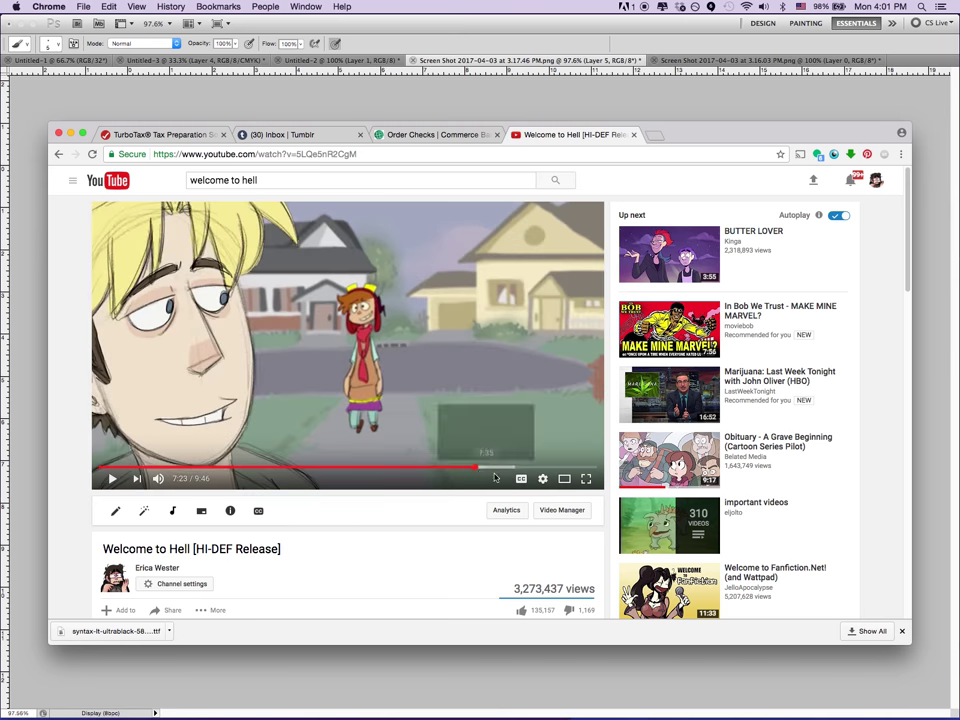
left_click(478, 470)
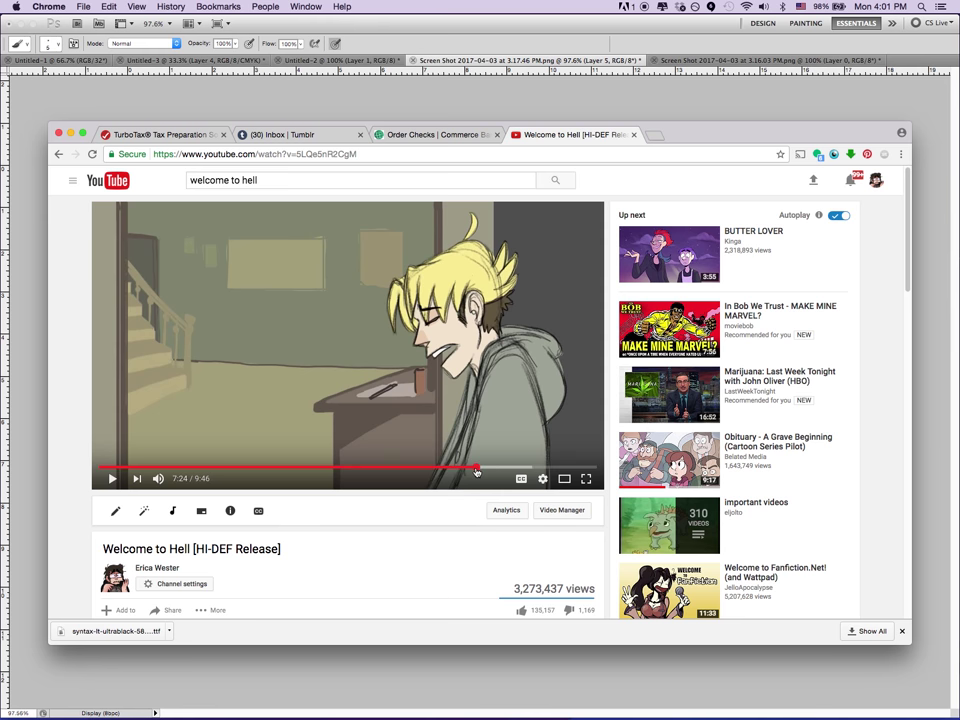
left_click(478, 472)
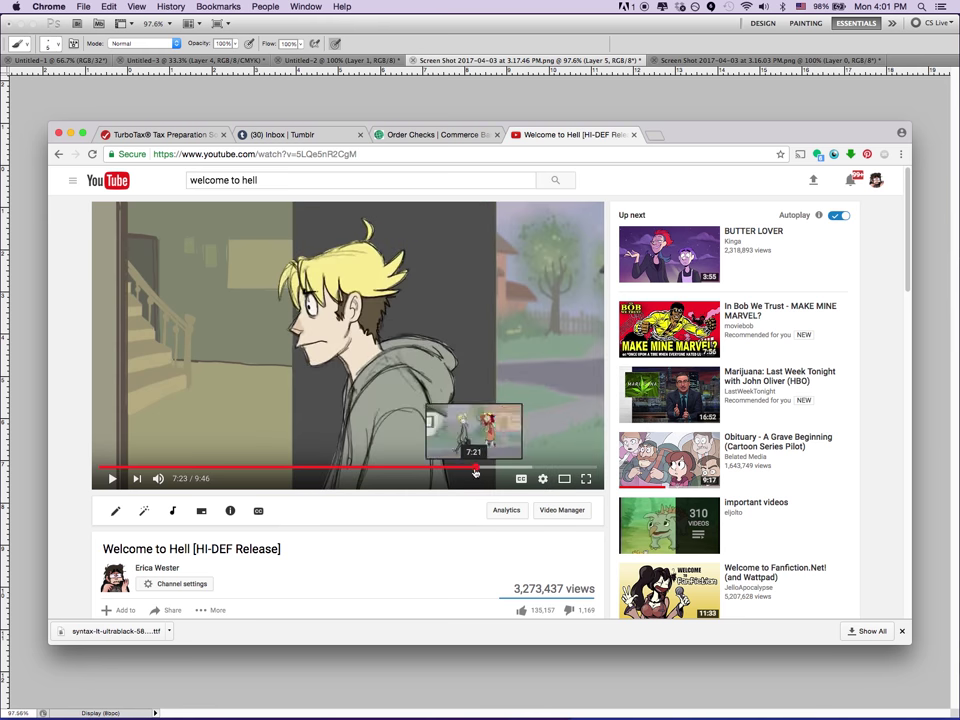
left_click(476, 470)
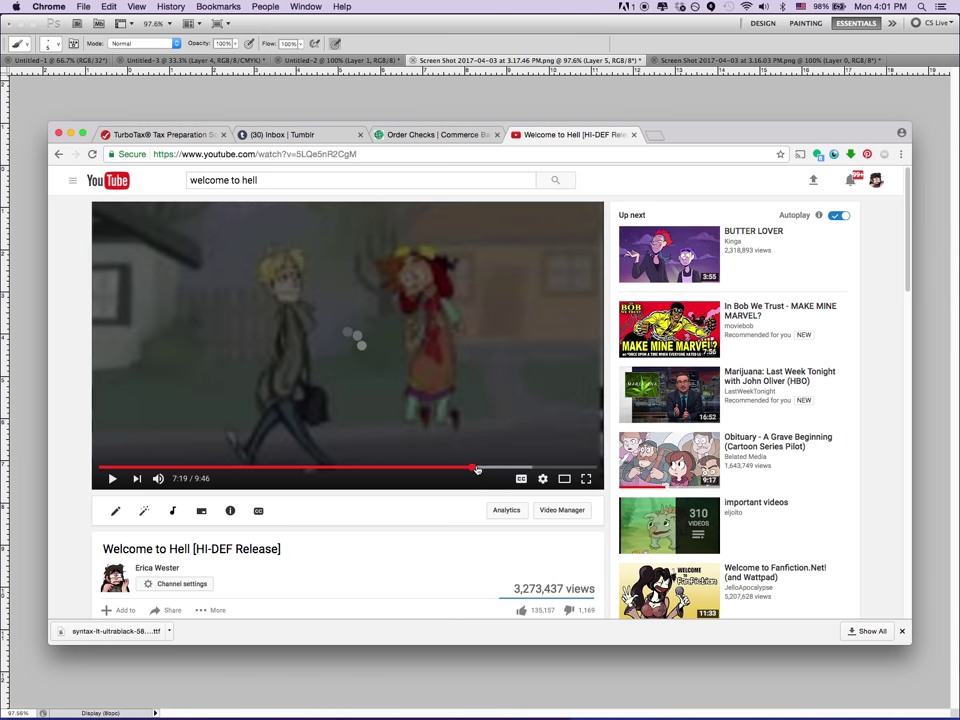
left_click(482, 472)
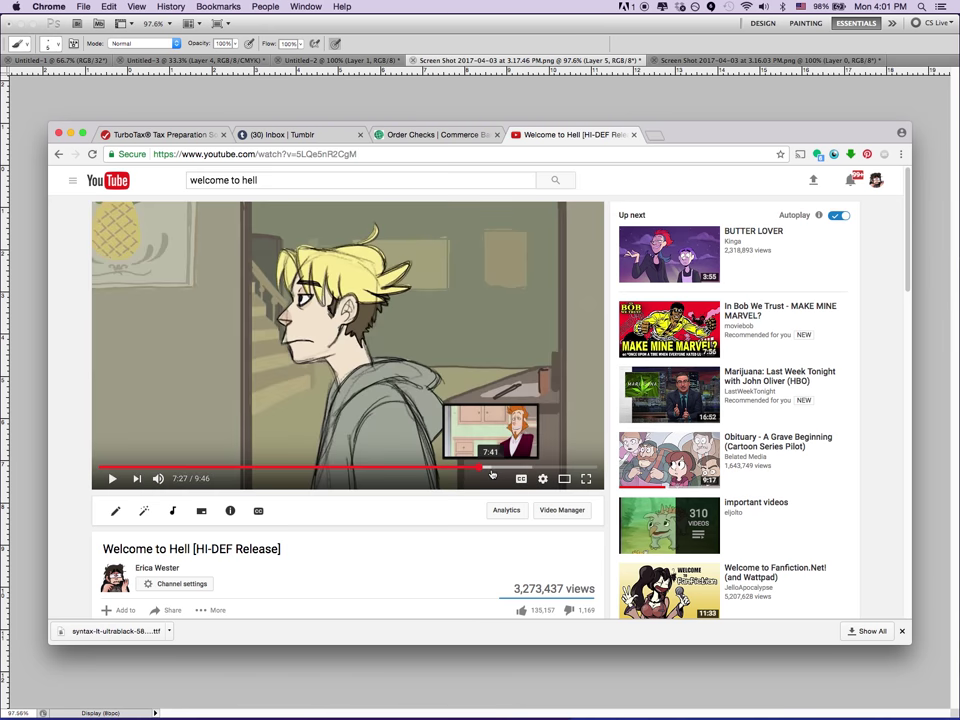
left_click(486, 471)
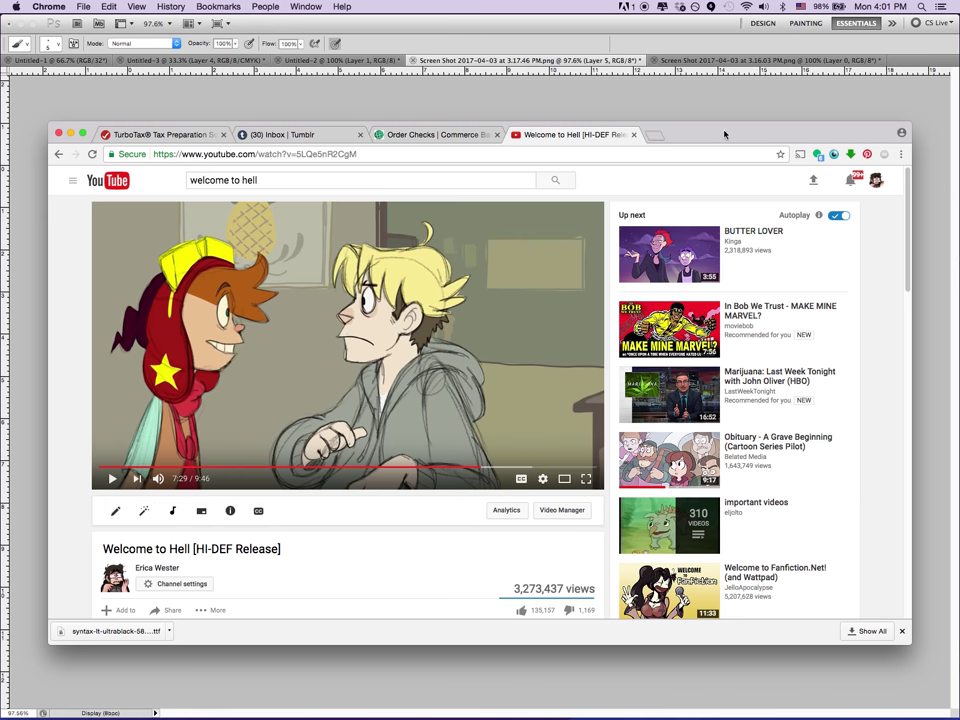
Move the browser window aside and minimize it to reveal the goggled character's sketch
mouse_move(743, 128)
left_mouse_down()
mouse_move(686, 161)
mouse_move(222, 127)
left_mouse_up()
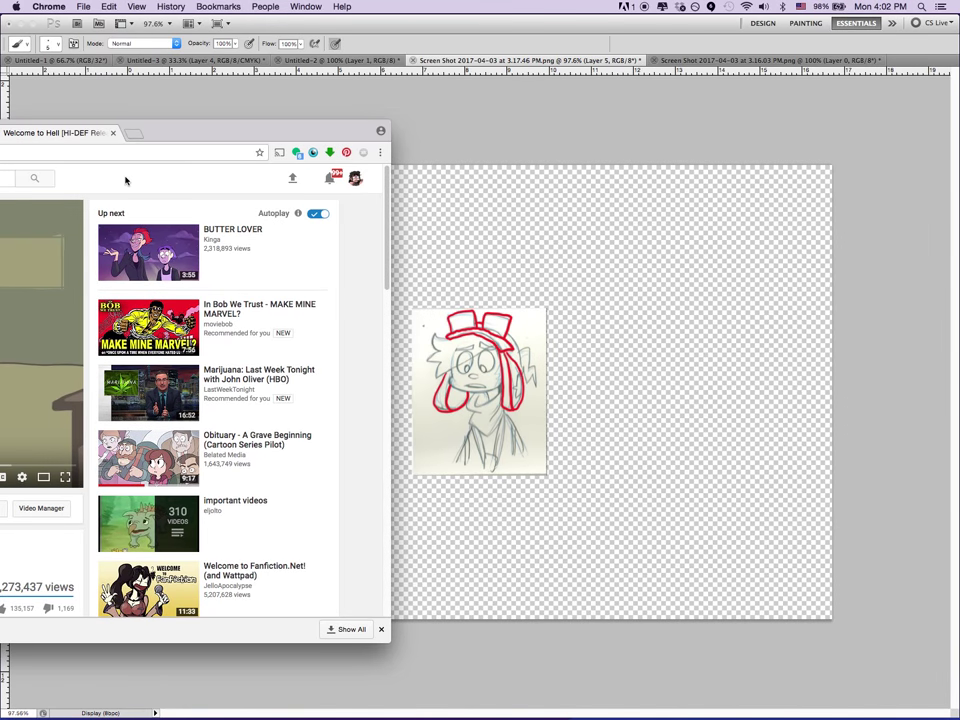
left_click_drag(228, 138, 189, 135)
key("super+m")
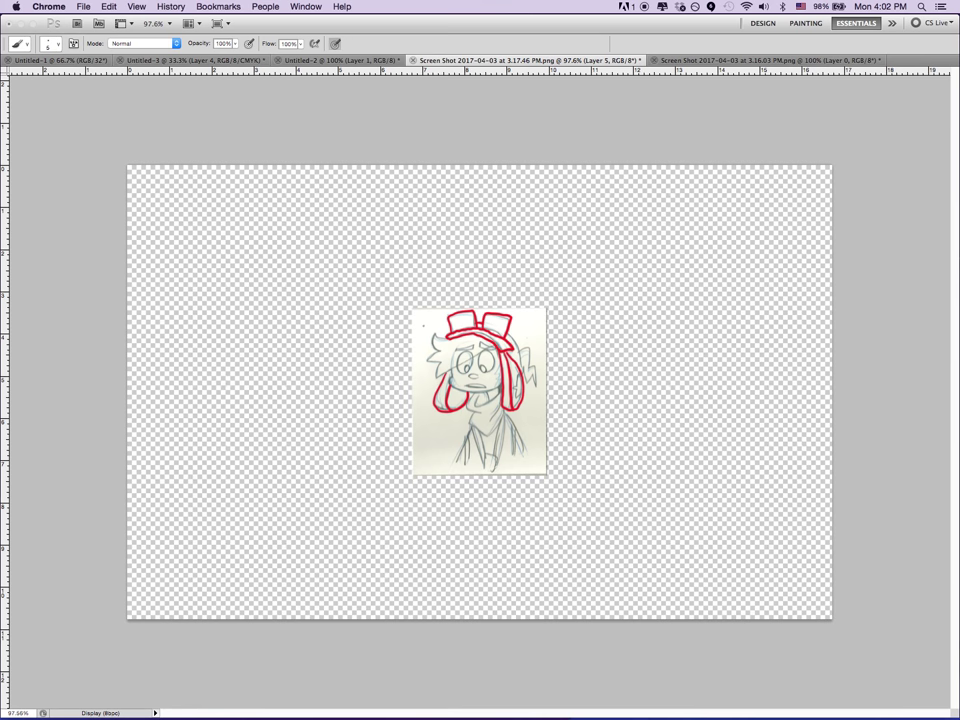